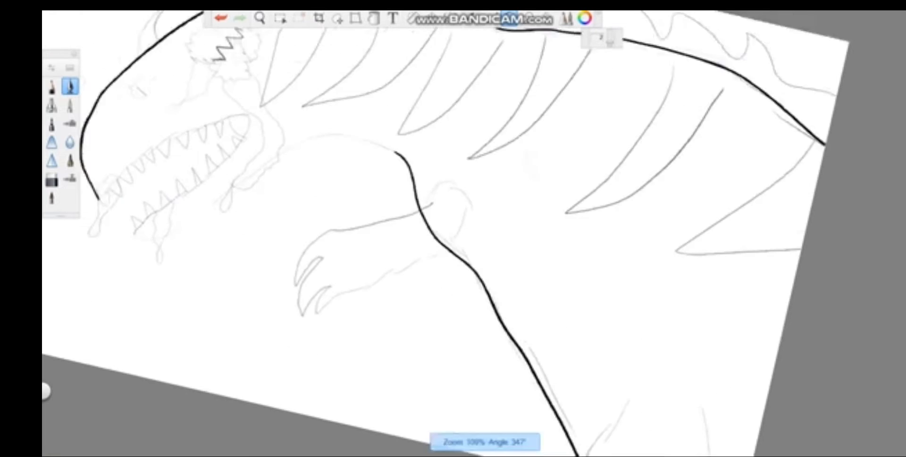
Step: Ink the creature's lower jaw and throat over the sketch, joining the line to the chest outline
{"action": "left_click_drag", "start_coordinate": [202, 241], "coordinate": [442, 66]}
{"action": "key", "text": "ctrl+z"}
{"action": "key", "text": "ctrl+y"}
{"action": "key", "text": "ctrl+z"}
{"action": "scroll", "coordinate": [398, 94], "scroll_direction": "up", "scroll_amount": 2}
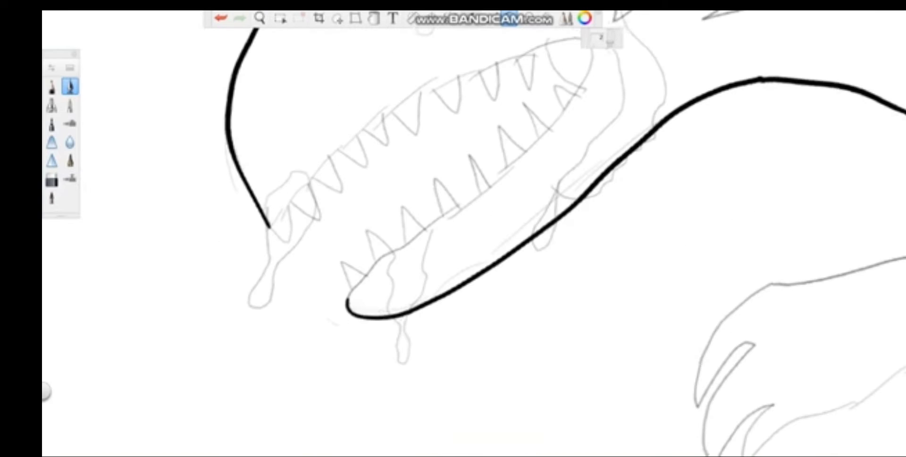
Step: Ink the open mouth's upper and lower edges from the snout tip around to the lower jaw tip
{"action": "left_click_drag", "start_coordinate": [321, 165], "coordinate": [466, 79]}
{"action": "scroll", "coordinate": [472, 236], "scroll_direction": "down", "scroll_amount": 2}
{"action": "key", "text": "ctrl+z"}
{"action": "mouse_move", "coordinate": [191, 305]}
{"action": "left_mouse_down"}
{"action": "mouse_move", "coordinate": [374, 172]}
{"action": "mouse_move", "coordinate": [361, 296]}
{"action": "mouse_move", "coordinate": [326, 316]}
{"action": "left_mouse_up"}
{"action": "key", "text": "ctrl+z"}
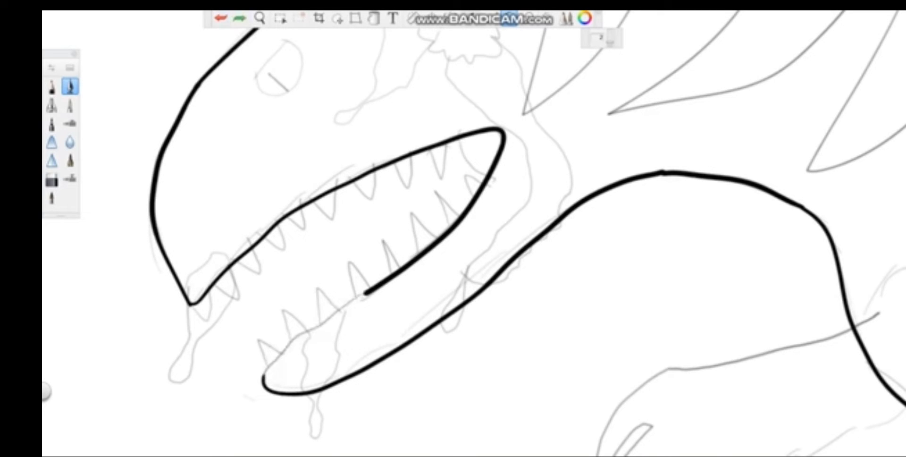
{"action": "key", "text": "ctrl+z"}
{"action": "left_click_drag", "start_coordinate": [264, 378], "coordinate": [366, 293]}
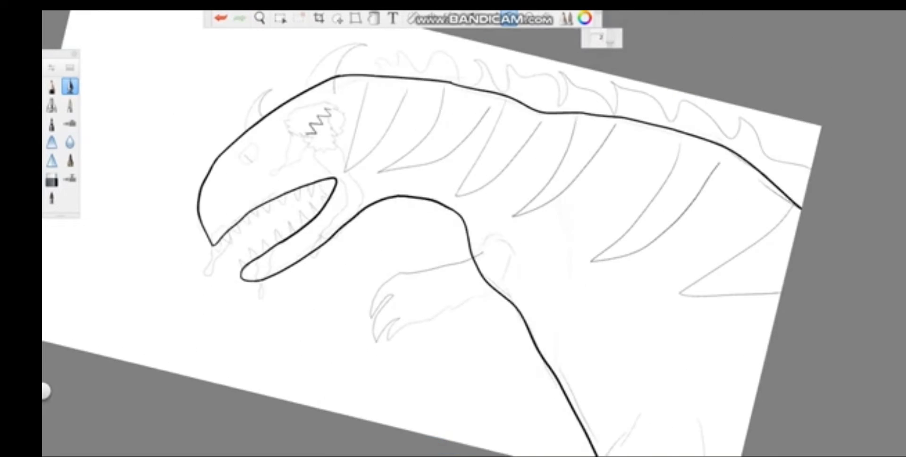
{"action": "scroll", "coordinate": [453, 236], "scroll_direction": "up", "scroll_amount": 5}
{"action": "key", "text": "ctrl+i"}
{"action": "key", "text": "ctrl+i"}
{"action": "key", "text": "ctrl+l"}
{"action": "key", "text": "ctrl+l"}
{"action": "left_click_drag", "start_coordinate": [495, 216], "coordinate": [418, 298]}
{"action": "key", "text": "ctrl+z"}
{"action": "key", "text": "ctrl+l"}
{"action": "key", "text": "ctrl+l"}
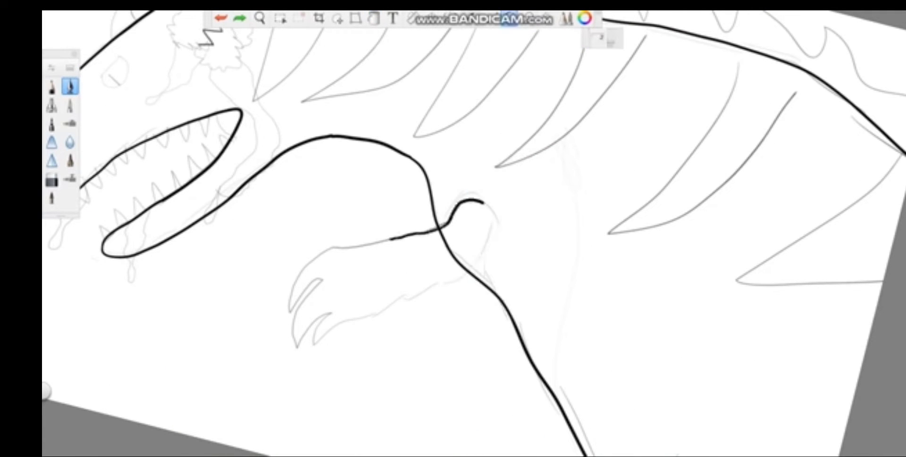
{"action": "key", "text": "ctrl+z"}
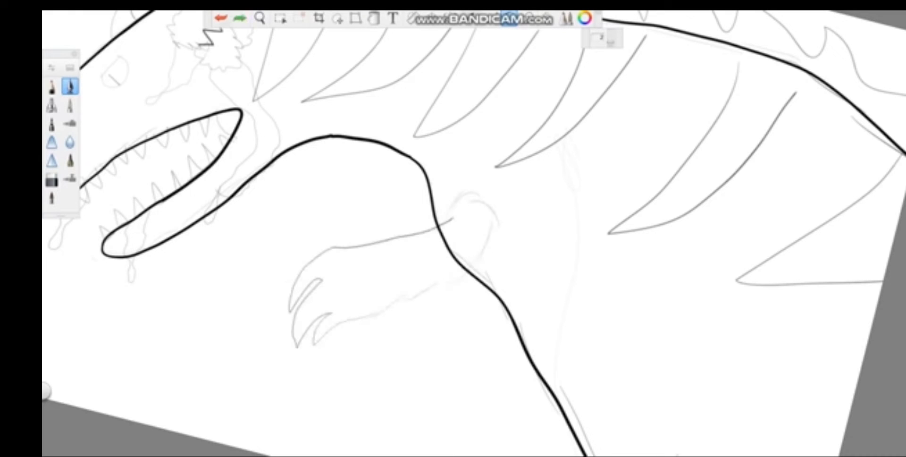
Step: Ink the arm over the sketch with a rounded shoulder, curved forearm edges and three hooked claws
{"action": "left_click_drag", "start_coordinate": [494, 217], "coordinate": [474, 274]}
{"action": "mouse_move", "coordinate": [474, 274]}
{"action": "left_mouse_down"}
{"action": "mouse_move", "coordinate": [449, 290]}
{"action": "mouse_move", "coordinate": [309, 307]}
{"action": "mouse_move", "coordinate": [410, 233]}
{"action": "left_mouse_up"}
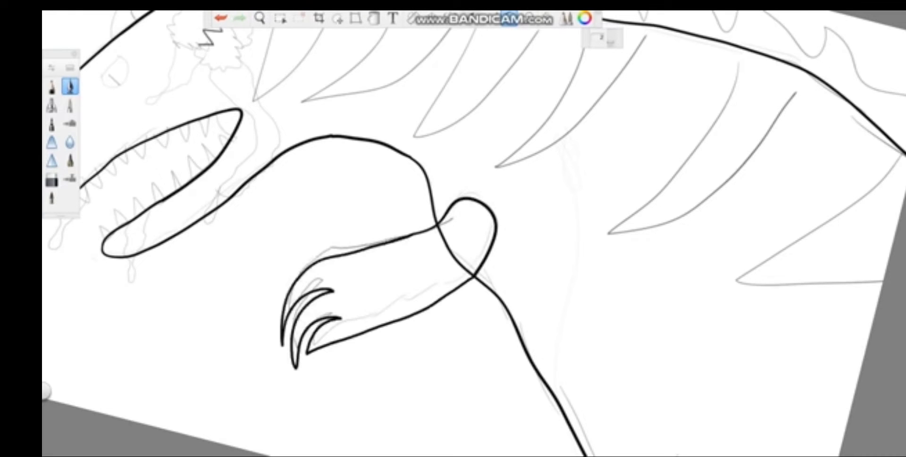
{"action": "key", "text": "ctrl+z"}
{"action": "left_click_drag", "start_coordinate": [472, 276], "coordinate": [325, 320]}
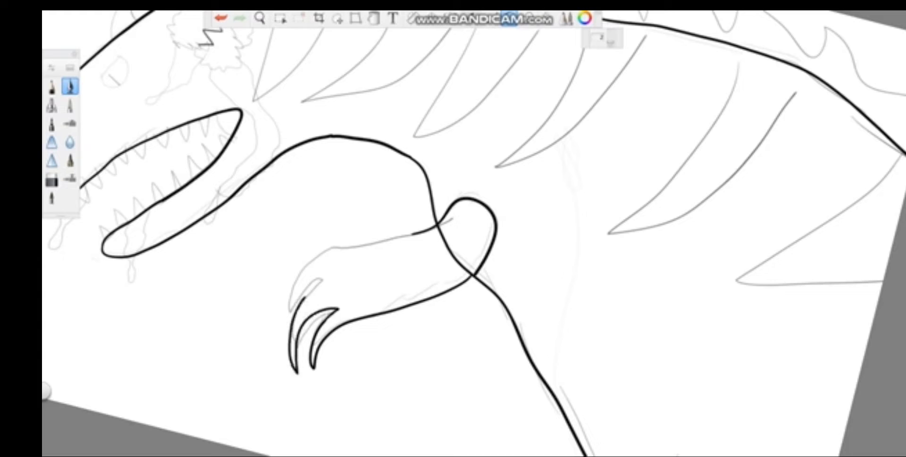
{"action": "mouse_move", "coordinate": [322, 282]}
{"action": "left_mouse_down"}
{"action": "mouse_move", "coordinate": [284, 282]}
{"action": "mouse_move", "coordinate": [334, 249]}
{"action": "left_mouse_up"}
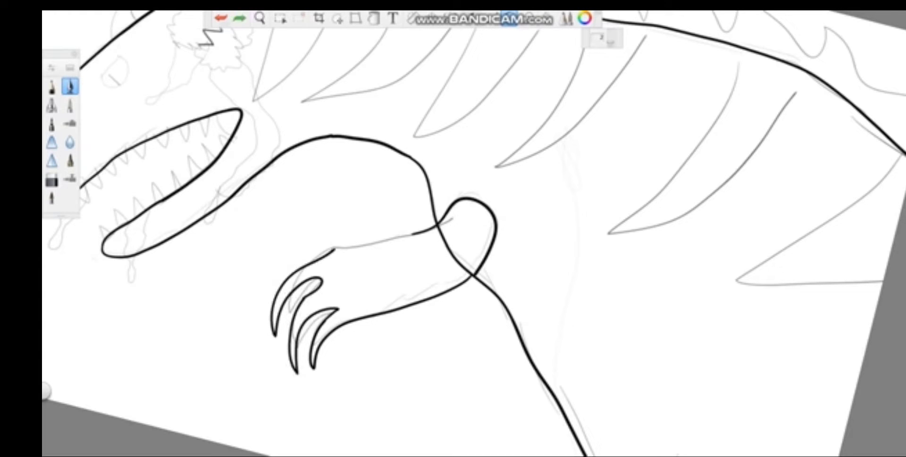
Step: Duplicate the arm layer, place the copy beneath Layer2, and offset it slightly below and to the right of the original arm
{"action": "key", "text": "ctrl+l"}
{"action": "left_click", "coordinate": [493, 203]}
{"action": "left_click", "coordinate": [505, 198]}
{"action": "left_click_drag", "start_coordinate": [359, 283], "coordinate": [314, 219]}
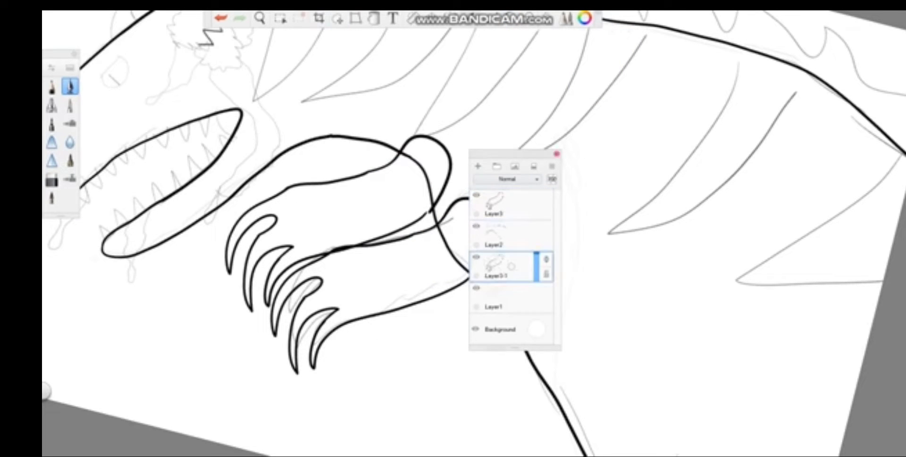
{"action": "key", "text": "ctrl+l"}
{"action": "left_click", "coordinate": [337, 18]}
{"action": "left_click_drag", "start_coordinate": [330, 264], "coordinate": [390, 326]}
{"action": "key", "text": "Return"}
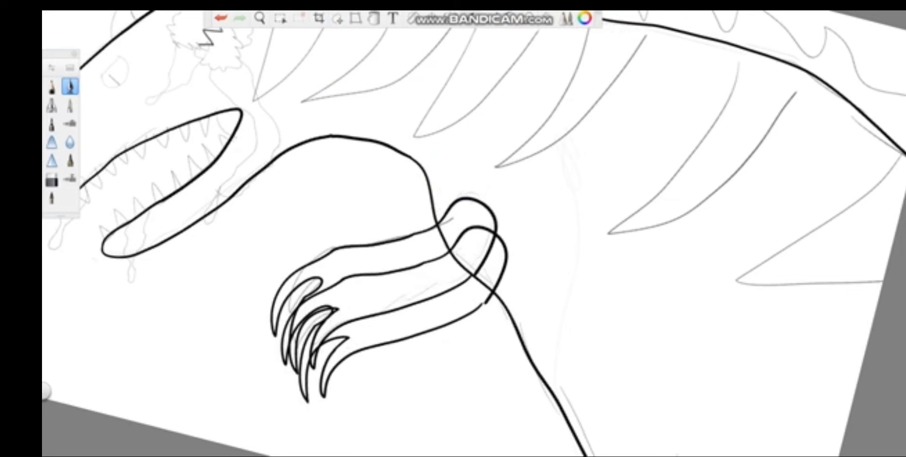
Step: Close the gap in the copied arm's outline where its lower edge meets the shoulder curve
{"action": "scroll", "coordinate": [401, 302], "scroll_direction": "down", "scroll_amount": 3}
{"action": "key", "text": "ctrl+l"}
{"action": "key", "text": "ctrl+l"}
{"action": "scroll", "coordinate": [425, 283], "scroll_direction": "up", "scroll_amount": 5}
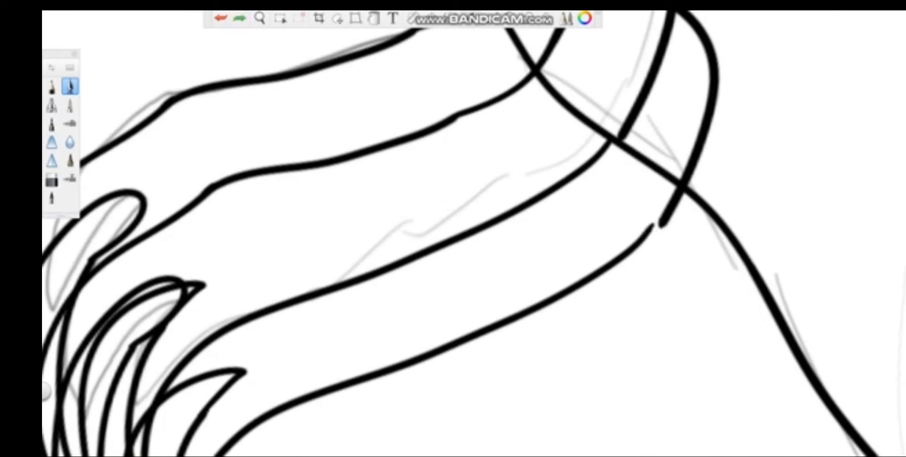
{"action": "scroll", "coordinate": [472, 236], "scroll_direction": "up", "scroll_amount": 1}
{"action": "scroll", "coordinate": [471, 235], "scroll_direction": "down", "scroll_amount": 3}
Step: Ink the two slanted edges of the leg at the lower end of the body, working on Layer3
{"action": "key", "text": "ctrl+l"}
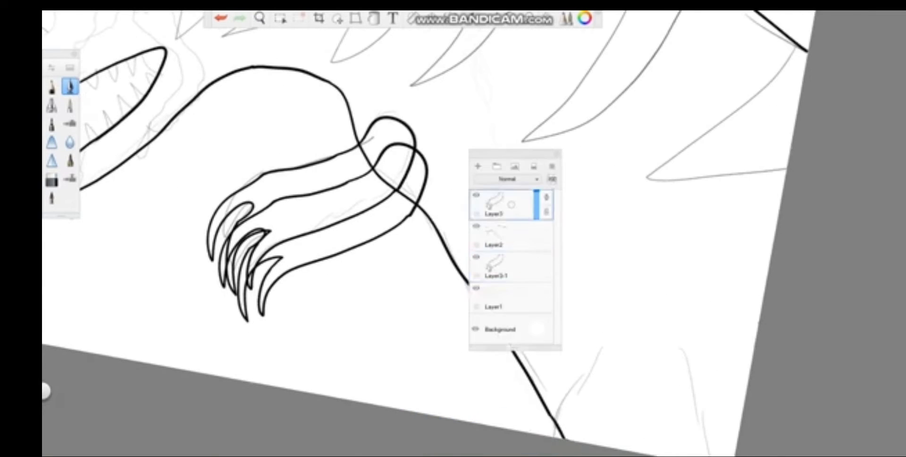
{"action": "key", "text": "ctrl+l"}
{"action": "scroll", "coordinate": [472, 236], "scroll_direction": "up", "scroll_amount": 3}
{"action": "left_click_drag", "start_coordinate": [501, 201], "coordinate": [430, 332]}
{"action": "left_click_drag", "start_coordinate": [616, 203], "coordinate": [665, 375]}
{"action": "scroll", "coordinate": [472, 236], "scroll_direction": "down", "scroll_amount": 3}
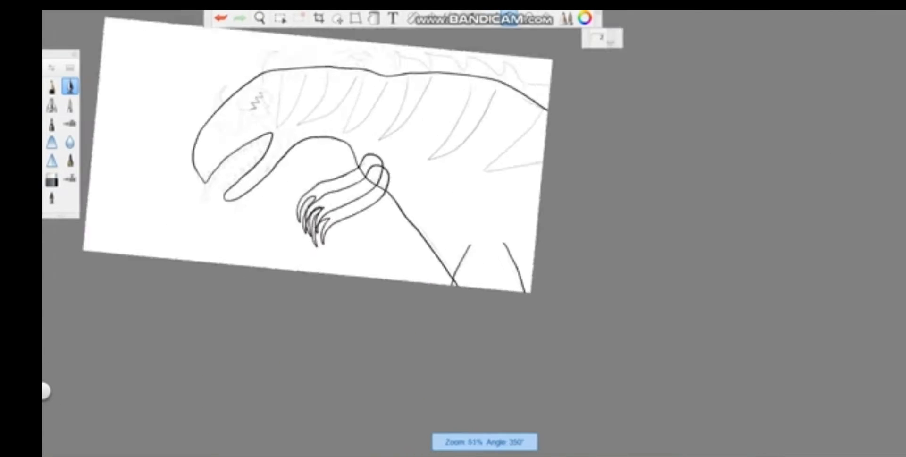
{"action": "scroll", "coordinate": [471, 236], "scroll_direction": "up", "scroll_amount": 3}
{"action": "left_click_drag", "start_coordinate": [566, 229], "coordinate": [651, 219]}
{"action": "key", "text": "ctrl+z"}
{"action": "key", "text": "ctrl+z"}
{"action": "key", "text": "ctrl+y"}
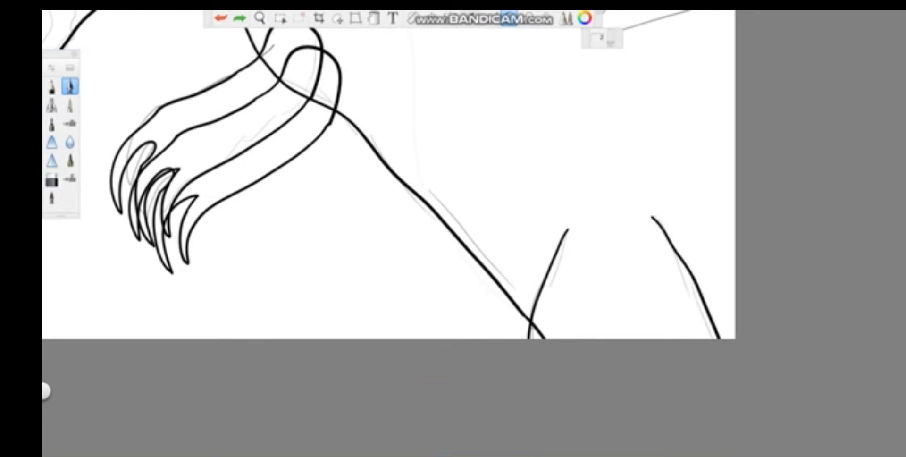
Step: Paint five yellow to ochre test swatches beside the head and fill the body with the golden orange
{"action": "scroll", "coordinate": [472, 236], "scroll_direction": "down", "scroll_amount": 3}
{"action": "key", "text": "ctrl+l"}
{"action": "key", "text": "ctrl+l"}
{"action": "key", "text": "ctrl+i"}
{"action": "scroll", "coordinate": [471, 235], "scroll_direction": "up", "scroll_amount": 2}
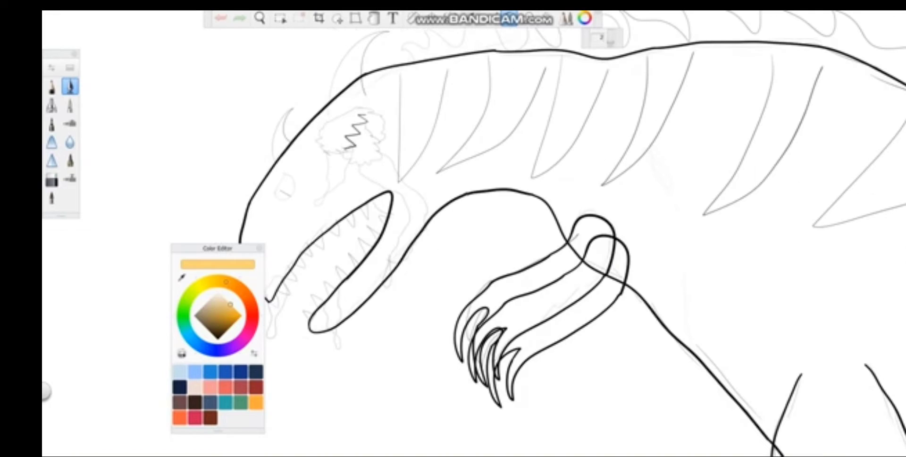
{"action": "left_click", "coordinate": [139, 177]}
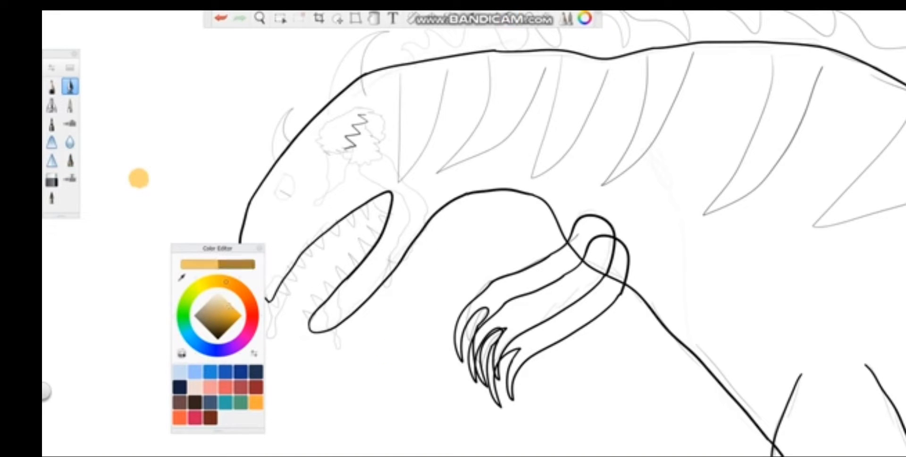
{"action": "left_click", "coordinate": [70, 160]}
{"action": "left_click", "coordinate": [162, 171]}
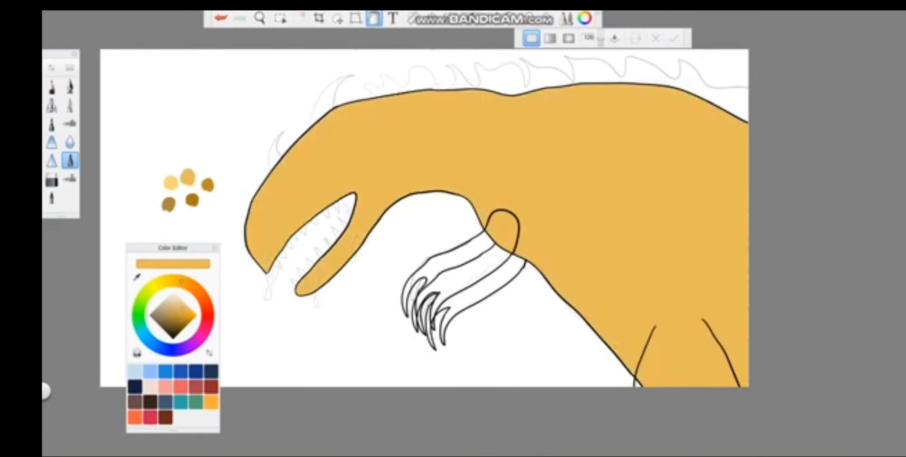
Step: Erase the surplus color swatches, keeping only the golden orange one, and start filling the arms with that color
{"action": "left_click", "coordinate": [52, 178]}
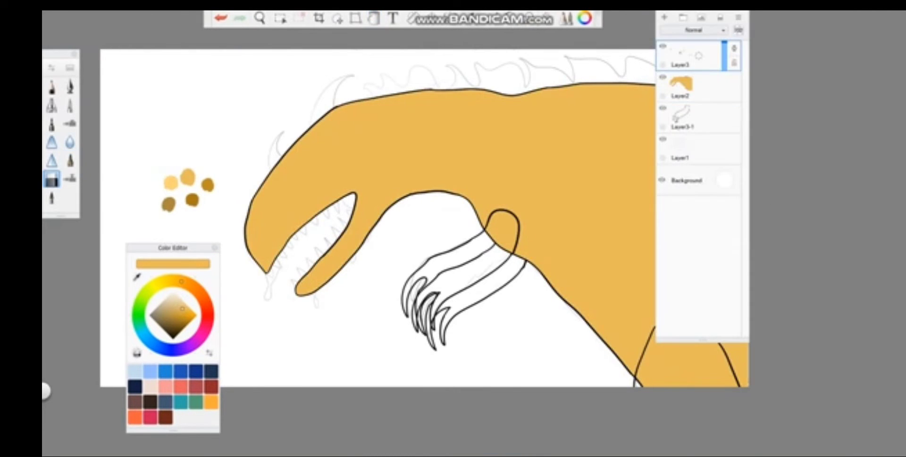
{"action": "left_click", "coordinate": [70, 160]}
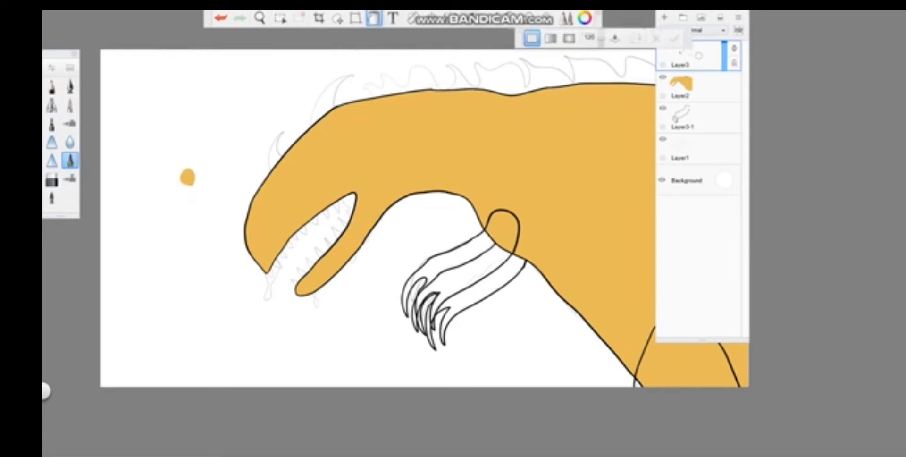
{"action": "left_click", "coordinate": [472, 278]}
{"action": "left_click", "coordinate": [45, 390]}
{"action": "left_click", "coordinate": [46, 390]}
{"action": "scroll", "coordinate": [425, 217], "scroll_direction": "up", "scroll_amount": 3}
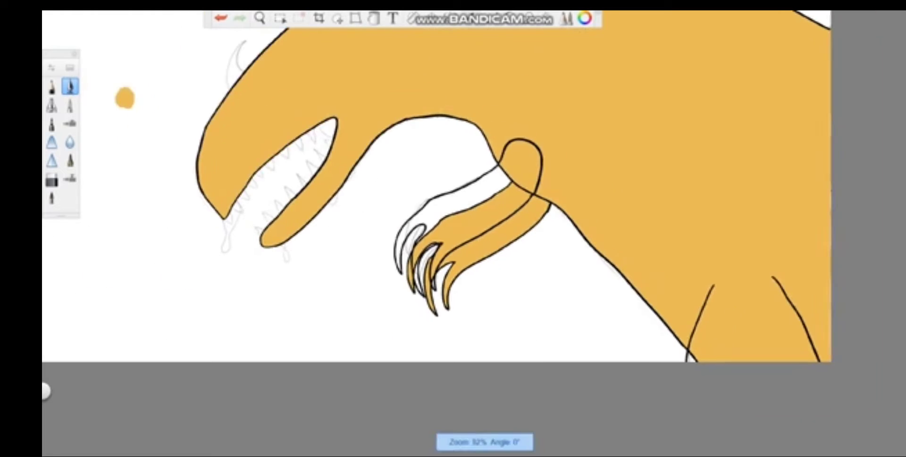
{"action": "scroll", "coordinate": [424, 217], "scroll_direction": "down", "scroll_amount": 1}
Step: Fill the near arm and its shoulder with the same golden orange
{"action": "left_click", "coordinate": [45, 391]}
{"action": "left_click", "coordinate": [70, 105]}
{"action": "left_click", "coordinate": [374, 18]}
{"action": "left_click", "coordinate": [467, 196]}
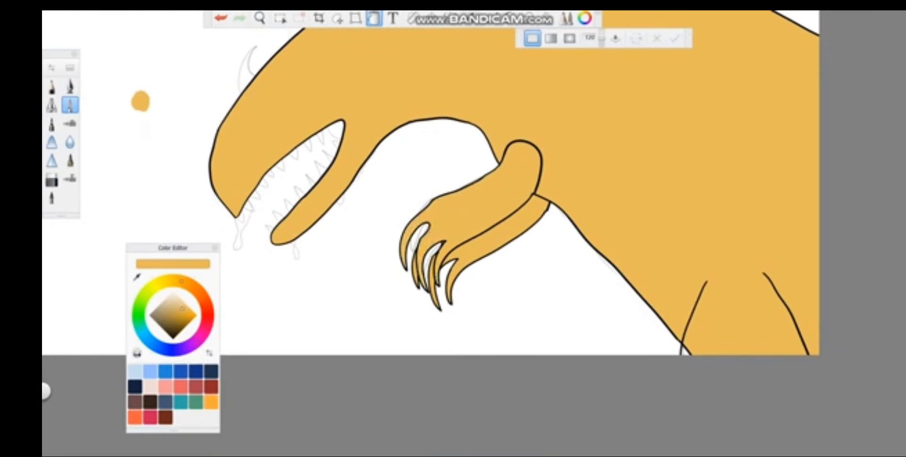
{"action": "left_click", "coordinate": [46, 391]}
{"action": "scroll", "coordinate": [425, 217], "scroll_direction": "down", "scroll_amount": 1}
{"action": "left_click", "coordinate": [303, 302]}
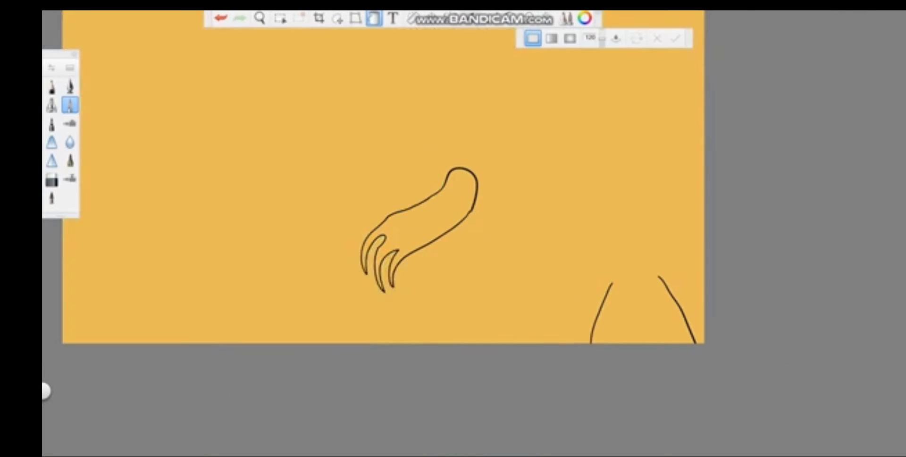
{"action": "key", "text": "ctrl+z"}
Step: Fill the remaining part of the far arm on Layer3-1 with golden orange
{"action": "left_click", "coordinate": [682, 117]}
{"action": "left_click", "coordinate": [420, 222]}
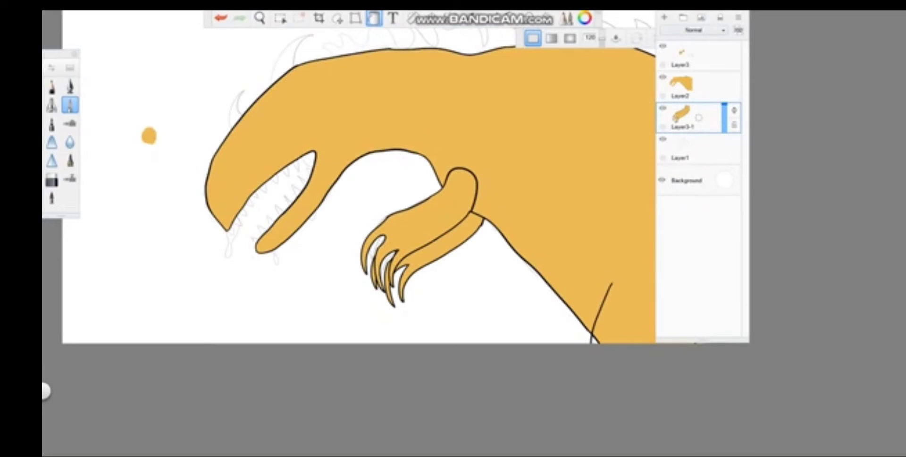
{"action": "left_click_drag", "start_coordinate": [703, 13], "coordinate": [806, 29]}
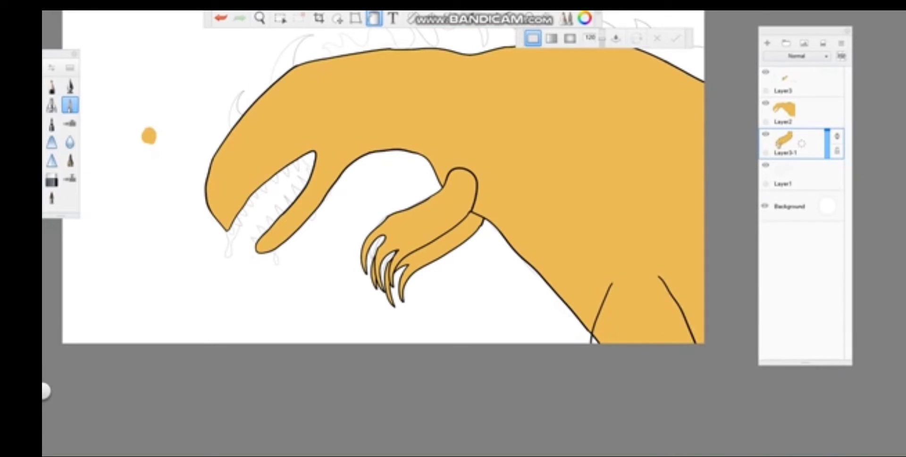
{"action": "key", "text": "Escape"}
Step: Group Layer3, Layer2 and Layer3-1 together and place the sketch layer above the group
{"action": "left_click", "coordinate": [792, 112], "text": "shift"}
{"action": "key", "text": "ctrl+g"}
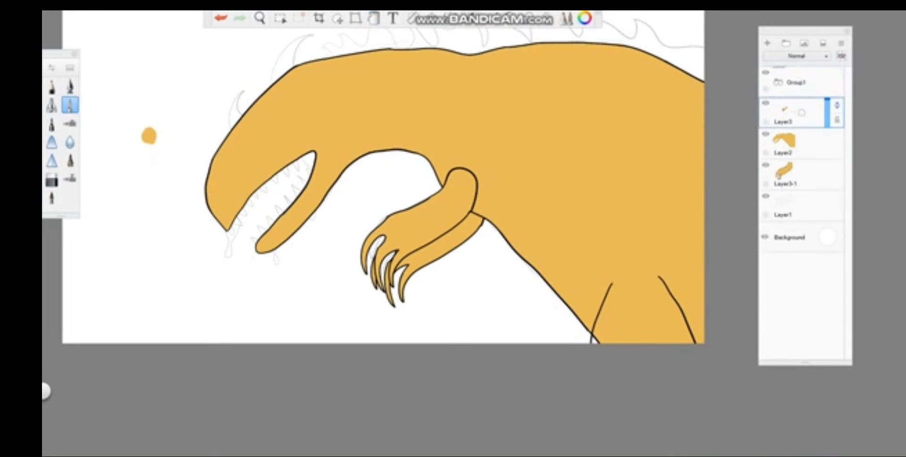
{"action": "key", "text": "ctrl+z"}
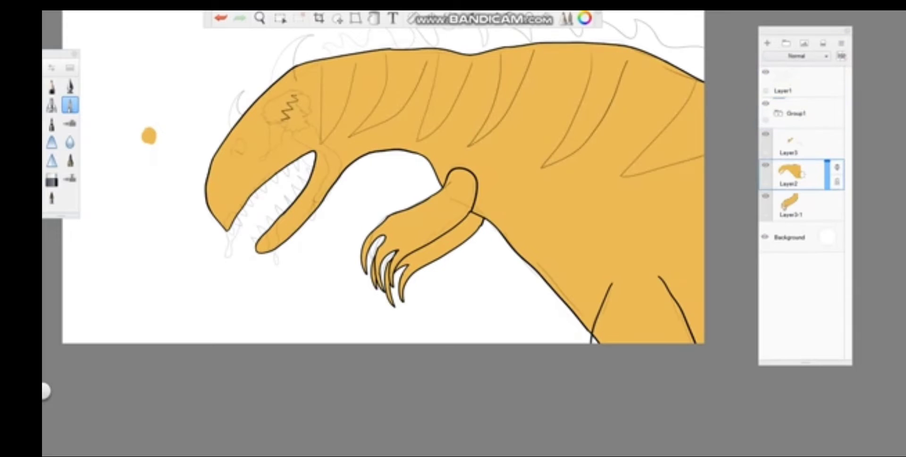
{"action": "key", "text": "ctrl+l"}
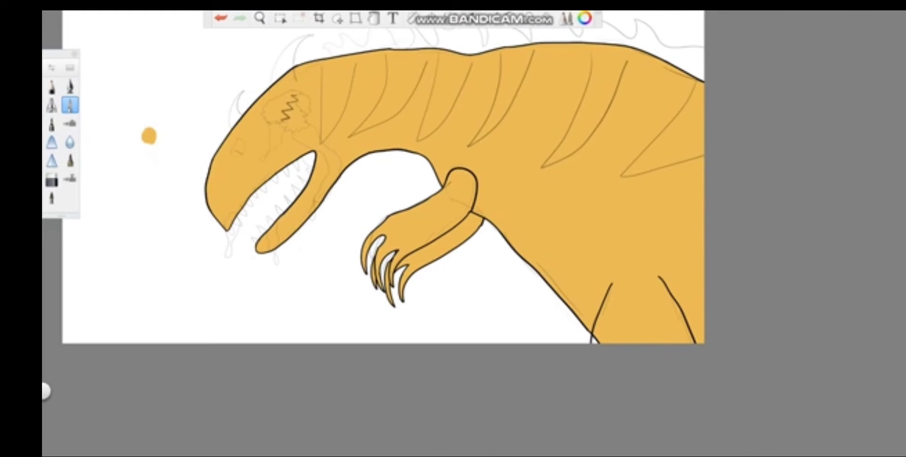
{"action": "scroll", "coordinate": [301, 47], "scroll_direction": "up", "scroll_amount": 3}
{"action": "key", "text": "ctrl+i"}
{"action": "key", "text": "ctrl+i"}
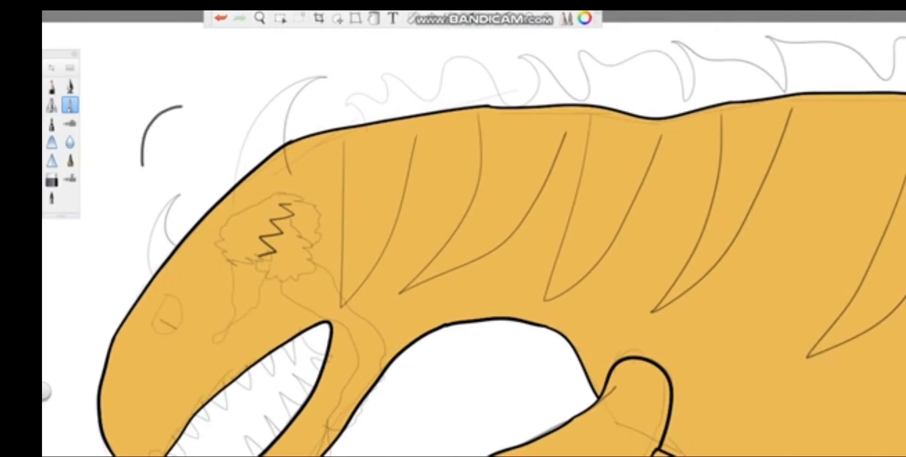
{"action": "left_click", "coordinate": [70, 87]}
{"action": "key", "text": "ctrl+l"}
{"action": "key", "text": "ctrl+l"}
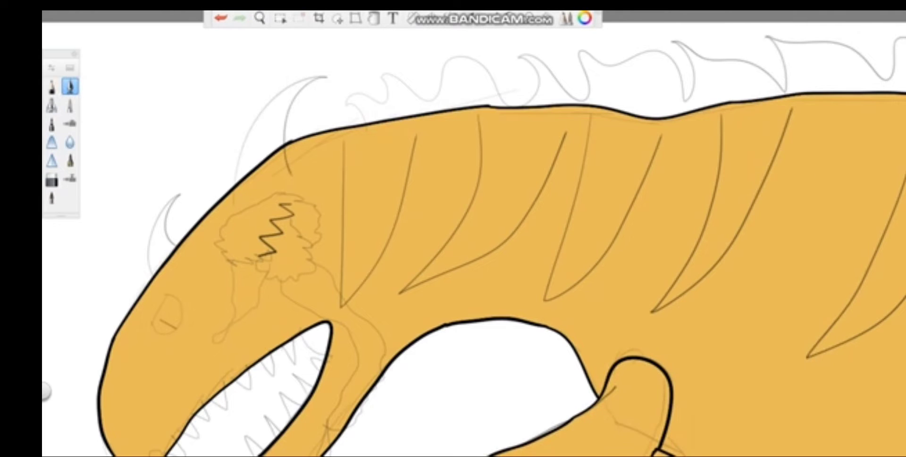
{"action": "key", "text": "ctrl+l"}
{"action": "key", "text": "ctrl+l"}
{"action": "left_click_drag", "start_coordinate": [317, 141], "coordinate": [241, 263]}
{"action": "left_click_drag", "start_coordinate": [464, 99], "coordinate": [373, 241]}
{"action": "key", "text": "ctrl+z"}
{"action": "key", "text": "ctrl+z"}
{"action": "left_click_drag", "start_coordinate": [382, 101], "coordinate": [378, 241]}
{"action": "key", "text": "ctrl+z"}
{"action": "left_click", "coordinate": [52, 86]}
{"action": "left_click_drag", "start_coordinate": [474, 86], "coordinate": [242, 259]}
{"action": "left_click_drag", "start_coordinate": [467, 86], "coordinate": [368, 247]}
{"action": "key", "text": "ctrl+z"}
{"action": "key", "text": "ctrl+z"}
{"action": "left_click_drag", "start_coordinate": [472, 101], "coordinate": [387, 225]}
{"action": "left_click_drag", "start_coordinate": [410, 95], "coordinate": [311, 191]}
{"action": "key", "text": "ctrl+z"}
{"action": "key", "text": "ctrl+z"}
{"action": "key", "text": "ctrl+y"}
{"action": "key", "text": "ctrl+y"}
{"action": "key", "text": "ctrl+z"}
{"action": "key", "text": "ctrl+z"}
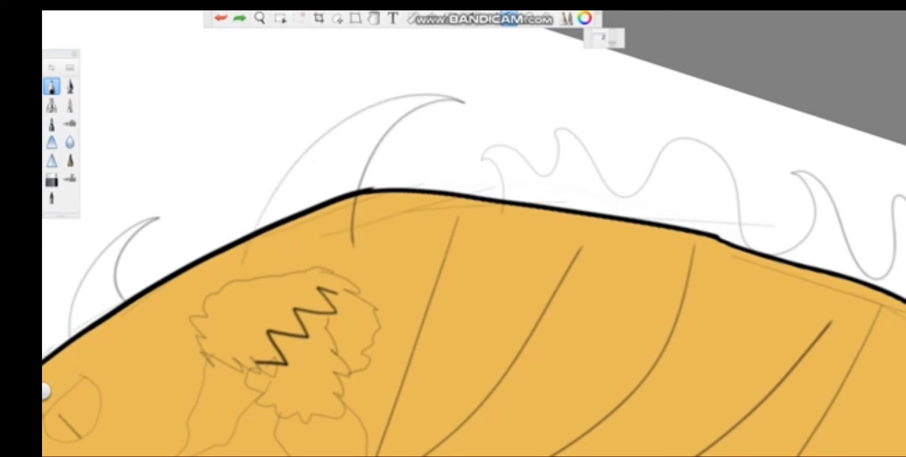
Step: Outline the large curved horn on top of the head with the pencil, following the sketch
{"action": "mouse_move", "coordinate": [241, 266]}
{"action": "left_mouse_down"}
{"action": "mouse_move", "coordinate": [454, 94]}
{"action": "mouse_move", "coordinate": [357, 254]}
{"action": "left_mouse_up"}
{"action": "key", "text": "ctrl+y"}
{"action": "key", "text": "ctrl+z"}
{"action": "key", "text": "ctrl+z"}
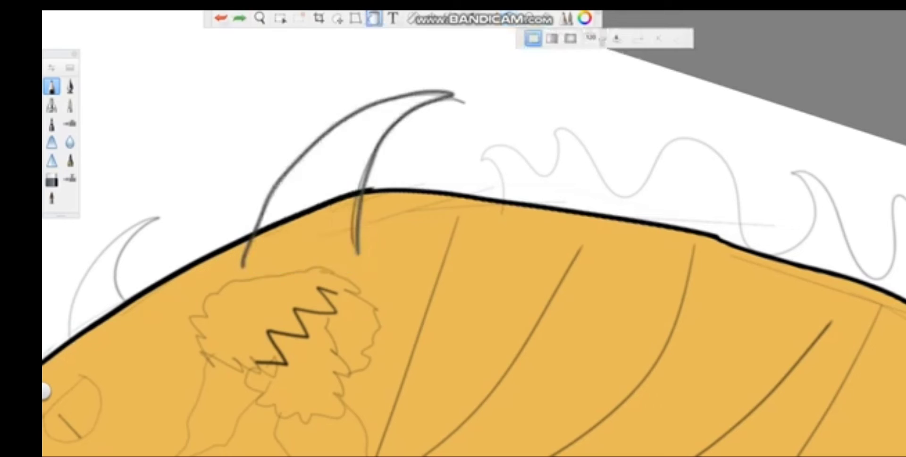
{"action": "key", "text": "ctrl+y"}
Step: Paint a dark swatch beside the head and fill the large horn with black
{"action": "left_click", "coordinate": [585, 18]}
{"action": "left_click", "coordinate": [70, 161]}
{"action": "left_click_drag", "start_coordinate": [130, 132], "coordinate": [149, 144]}
{"action": "left_click", "coordinate": [374, 17]}
{"action": "left_click", "coordinate": [330, 198]}
{"action": "key", "text": "ctrl+z"}
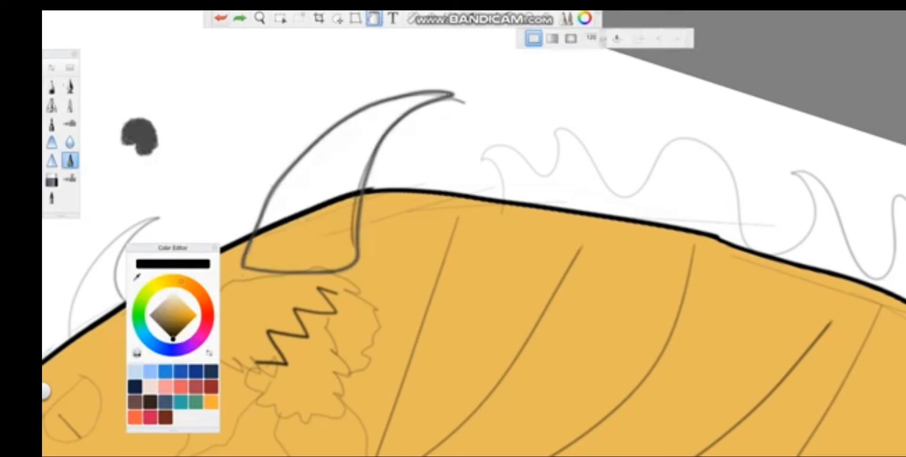
{"action": "scroll", "coordinate": [330, 212], "scroll_direction": "up", "scroll_amount": 4}
{"action": "left_click", "coordinate": [306, 165]}
{"action": "scroll", "coordinate": [453, 236], "scroll_direction": "down", "scroll_amount": 4}
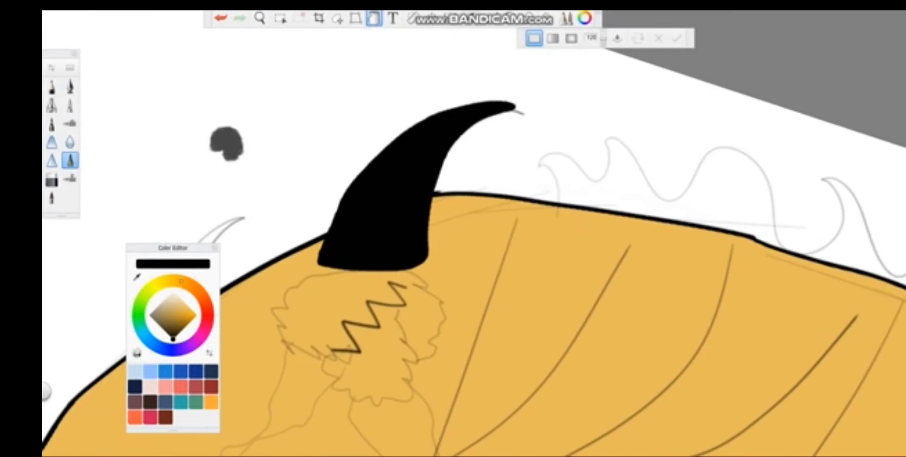
Step: Undo the large horn's black fill and outline along with the dark swatch
{"action": "left_click", "coordinate": [52, 178]}
{"action": "key", "text": "ctrl+z"}
{"action": "key", "text": "ctrl+z"}
{"action": "key", "text": "ctrl+z"}
Step: Try to redraw the large horn's outline with the pencil in black and fill it
{"action": "left_click", "coordinate": [52, 86]}
{"action": "left_click", "coordinate": [509, 18]}
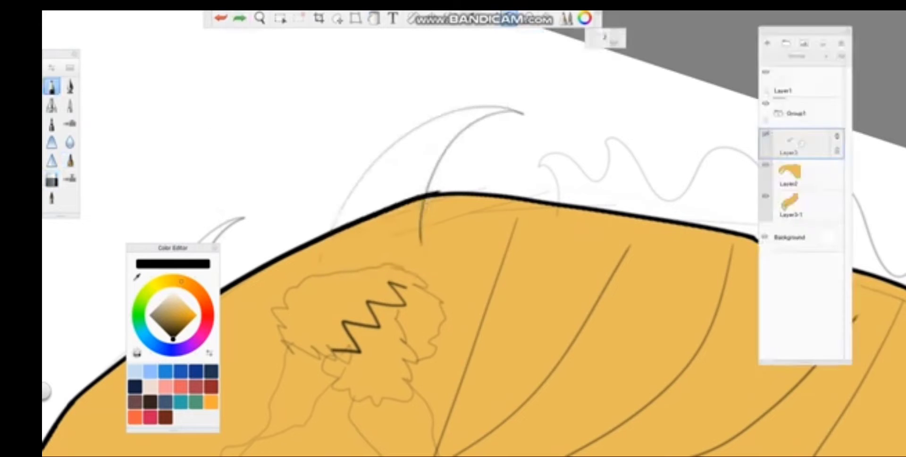
{"action": "left_click_drag", "start_coordinate": [320, 257], "coordinate": [421, 231]}
{"action": "key", "text": "ctrl+z"}
{"action": "mouse_move", "coordinate": [319, 258]}
{"action": "left_mouse_down"}
{"action": "mouse_move", "coordinate": [505, 97]}
{"action": "mouse_move", "coordinate": [424, 246]}
{"action": "left_mouse_up"}
{"action": "left_click", "coordinate": [373, 18]}
{"action": "left_click", "coordinate": [401, 179]}
{"action": "key", "text": "ctrl+z"}
Step: Outline the large curved horn on top of the head with the pencil and fill it solid black
{"action": "left_click", "coordinate": [52, 86]}
{"action": "left_click_drag", "start_coordinate": [315, 264], "coordinate": [427, 248]}
{"action": "left_click", "coordinate": [374, 18]}
{"action": "left_click", "coordinate": [401, 179]}
{"action": "key", "text": "Escape"}
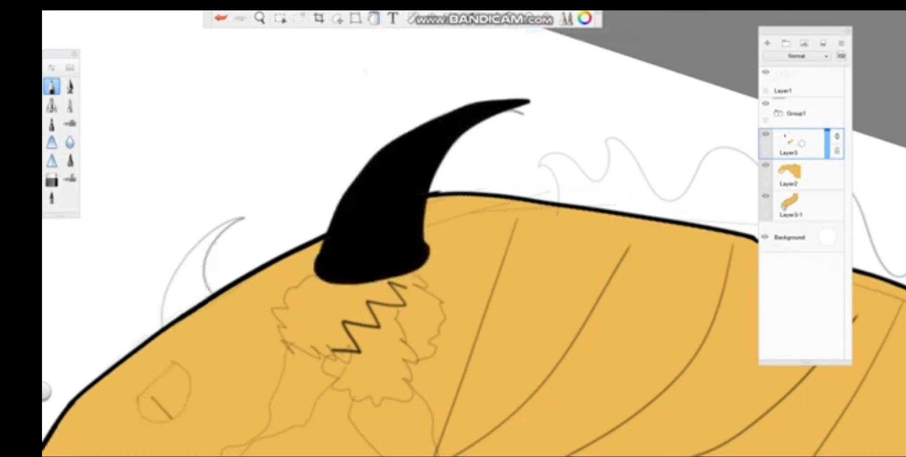
Step: Try to lasso the large black horn and move it slightly upward
{"action": "scroll", "coordinate": [381, 206], "scroll_direction": "down", "scroll_amount": 3}
{"action": "left_click", "coordinate": [337, 18]}
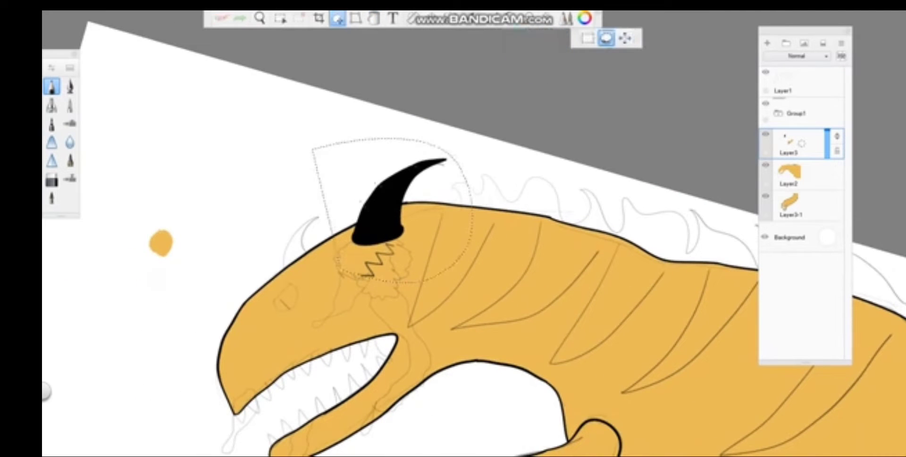
{"action": "left_click_drag", "start_coordinate": [465, 156], "coordinate": [472, 146]}
{"action": "left_click_drag", "start_coordinate": [530, 156], "coordinate": [564, 302]}
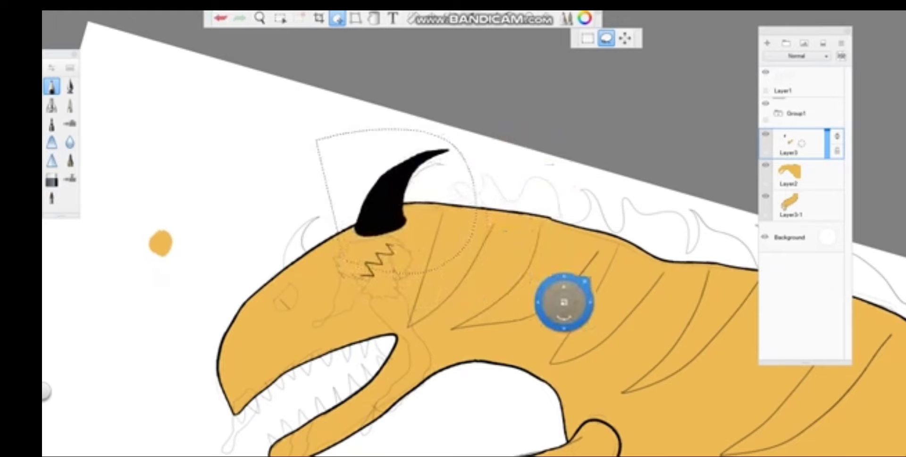
{"action": "key", "text": "Escape"}
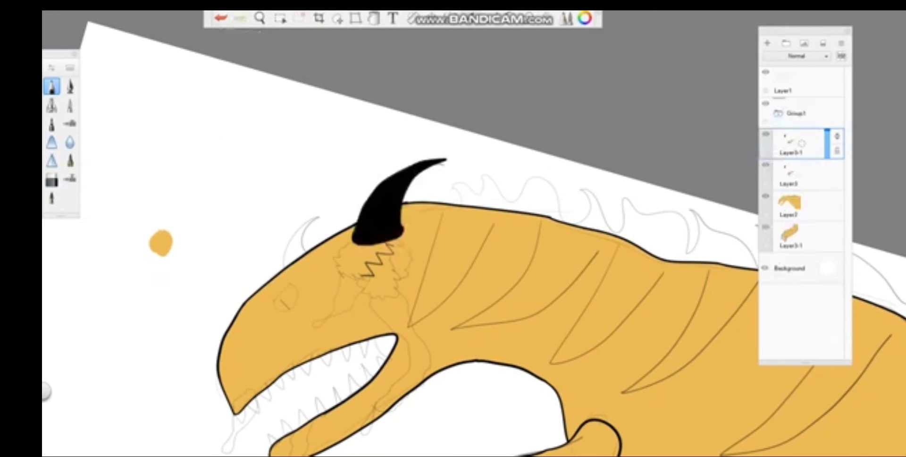
Step: Duplicate the horn's layer and erase everything except the large horn on the copy
{"action": "key", "text": "ctrl+z"}
{"action": "key", "text": "f"}
{"action": "key", "text": "ctrl+z"}
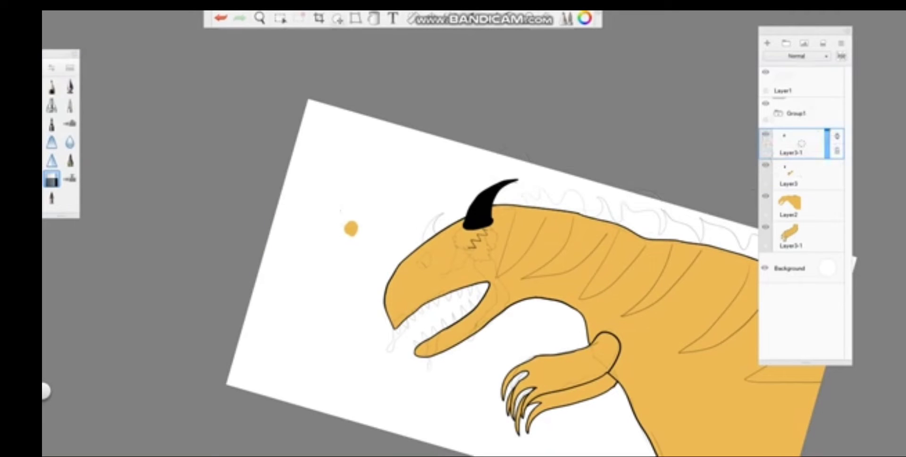
{"action": "key", "text": "b"}
{"action": "key", "text": "v"}
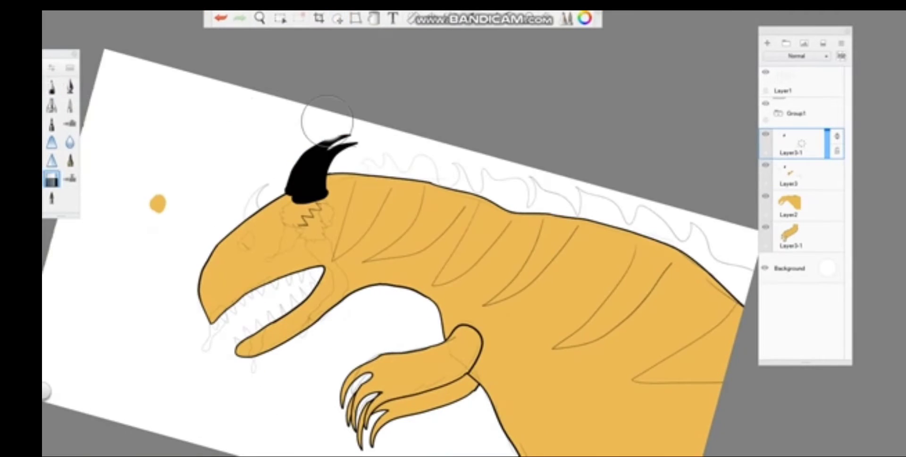
Step: Offset the copied horn behind the original as a second horn and move its layer below Layer2
{"action": "left_click_drag", "start_coordinate": [330, 179], "coordinate": [377, 410]}
{"action": "mouse_move", "coordinate": [320, 165]}
{"action": "left_mouse_down"}
{"action": "mouse_move", "coordinate": [391, 182]}
{"action": "mouse_move", "coordinate": [316, 170]}
{"action": "left_mouse_up"}
{"action": "left_click_drag", "start_coordinate": [827, 130], "coordinate": [826, 171]}
{"action": "left_click", "coordinate": [797, 175]}
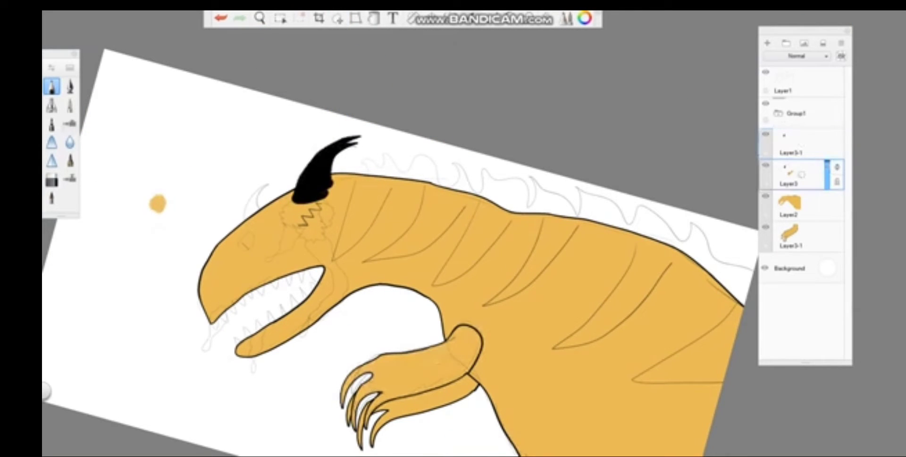
{"action": "left_click", "coordinate": [45, 390]}
{"action": "scroll", "coordinate": [325, 179], "scroll_direction": "up", "scroll_amount": 5}
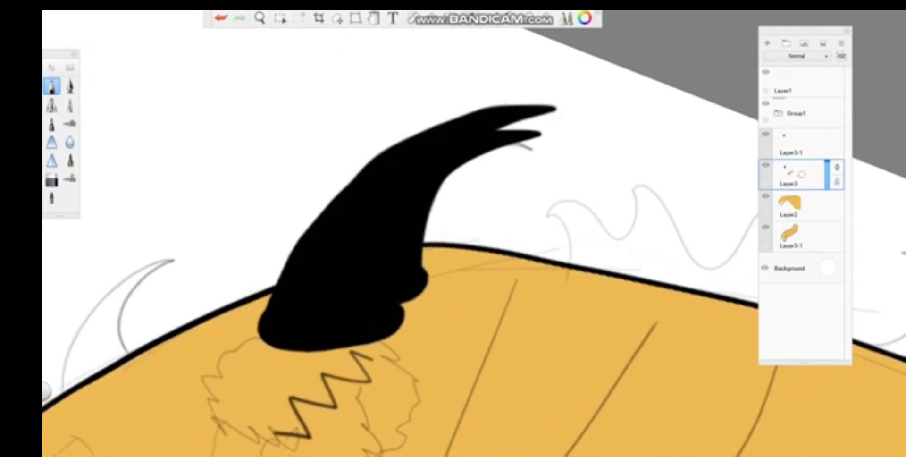
{"action": "left_click", "coordinate": [797, 141]}
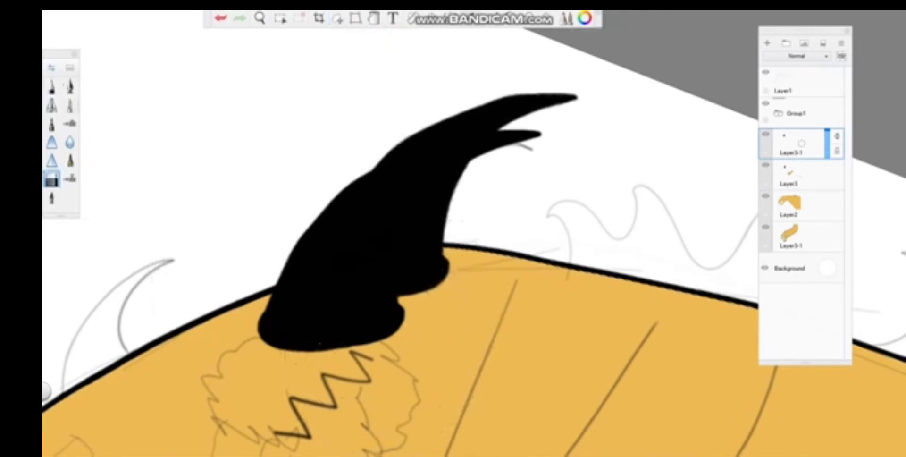
{"action": "left_click_drag", "start_coordinate": [797, 142], "coordinate": [798, 205]}
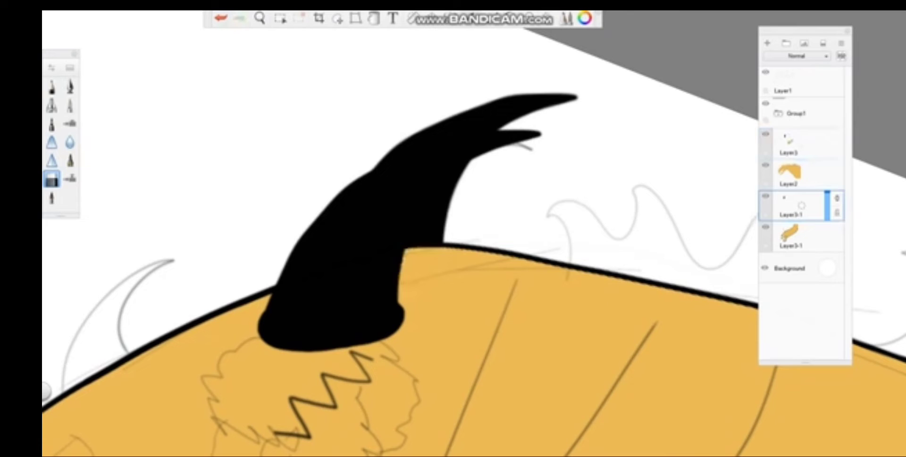
Step: Lower the rear horn layer's opacity as a guide and trace a thin grey line along the front horn's upper edge
{"action": "key", "text": "p"}
{"action": "scroll", "coordinate": [453, 226], "scroll_direction": "up", "scroll_amount": 3}
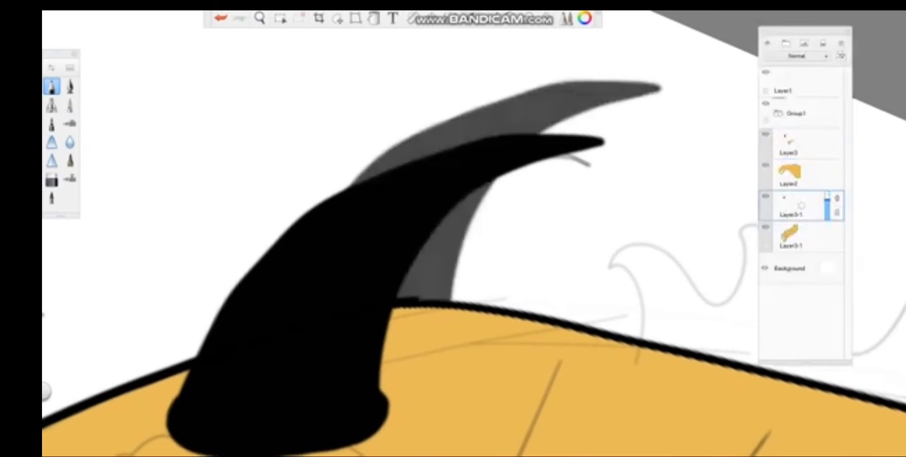
{"action": "scroll", "coordinate": [453, 226], "scroll_direction": "up", "scroll_amount": 3}
{"action": "left_click_drag", "start_coordinate": [430, 194], "coordinate": [651, 150]}
{"action": "scroll", "coordinate": [453, 226], "scroll_direction": "down", "scroll_amount": 5}
{"action": "key", "text": "ctrl+l"}
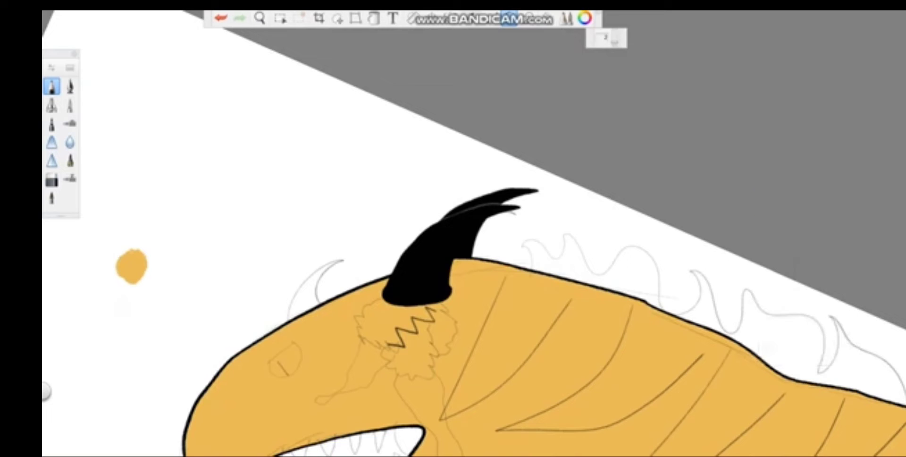
Step: Outline the small curved horn on the snout over the sketch, undoing faulty strokes, and fill it black
{"action": "scroll", "coordinate": [453, 283], "scroll_direction": "up", "scroll_amount": 4}
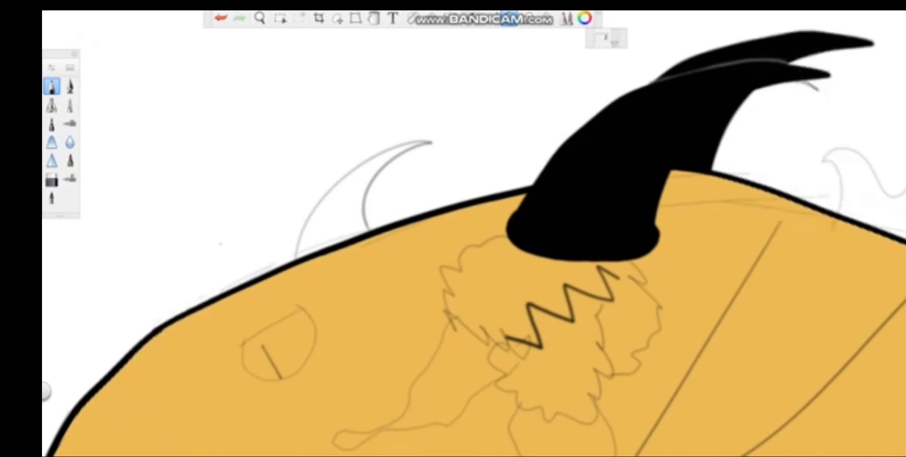
{"action": "left_click_drag", "start_coordinate": [316, 202], "coordinate": [430, 142]}
{"action": "key", "text": "ctrl+z"}
{"action": "left_click_drag", "start_coordinate": [292, 259], "coordinate": [430, 142]}
{"action": "key", "text": "ctrl+z"}
{"action": "mouse_move", "coordinate": [342, 178]}
{"action": "left_mouse_down"}
{"action": "mouse_move", "coordinate": [437, 135]}
{"action": "mouse_move", "coordinate": [368, 192]}
{"action": "mouse_move", "coordinate": [372, 230]}
{"action": "left_mouse_up"}
{"action": "left_click", "coordinate": [331, 215]}
{"action": "scroll", "coordinate": [453, 236], "scroll_direction": "down", "scroll_amount": 4}
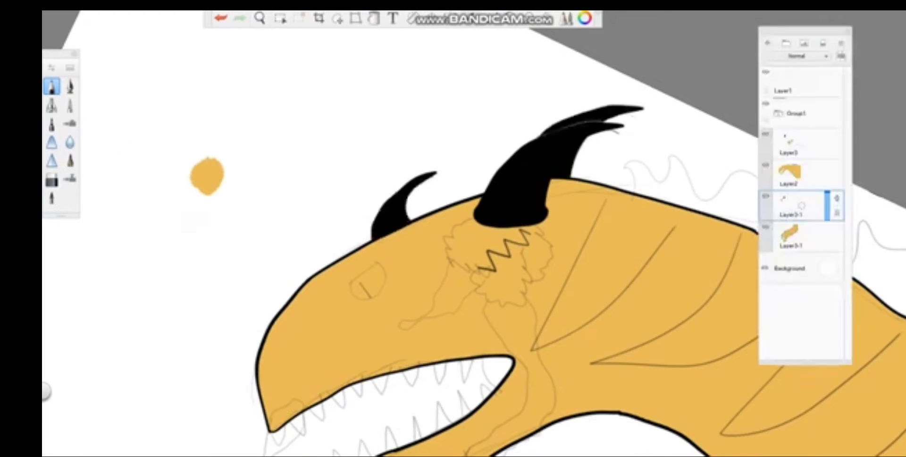
Step: Outline the first two stripes behind the large horn in black with the inking pen
{"action": "left_click_drag", "start_coordinate": [453, 236], "coordinate": [406, 254]}
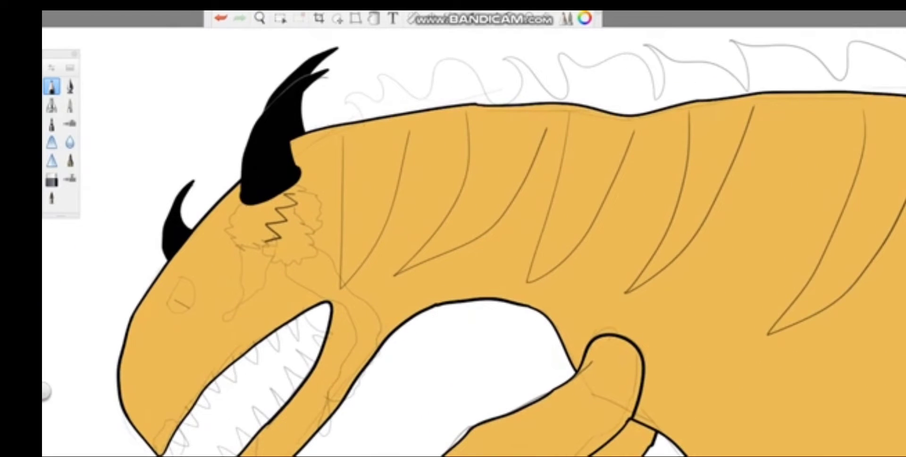
{"action": "left_click", "coordinate": [70, 86]}
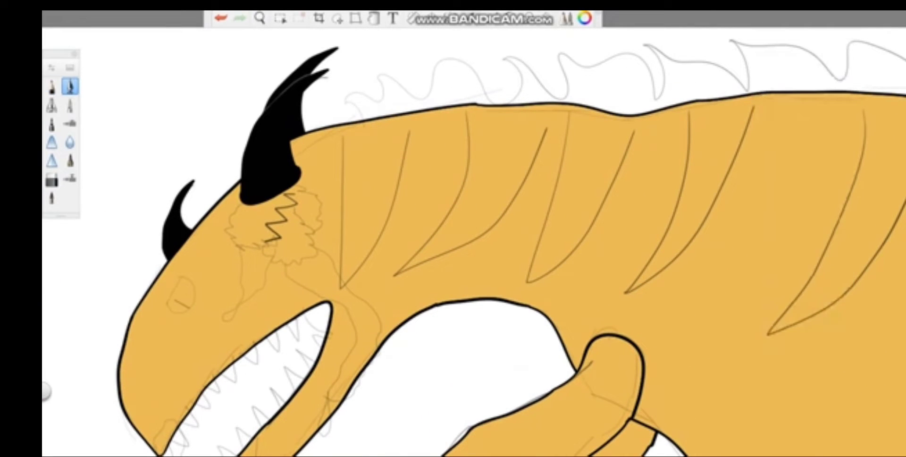
{"action": "left_click_drag", "start_coordinate": [343, 125], "coordinate": [336, 185]}
{"action": "key", "text": "ctrl+z"}
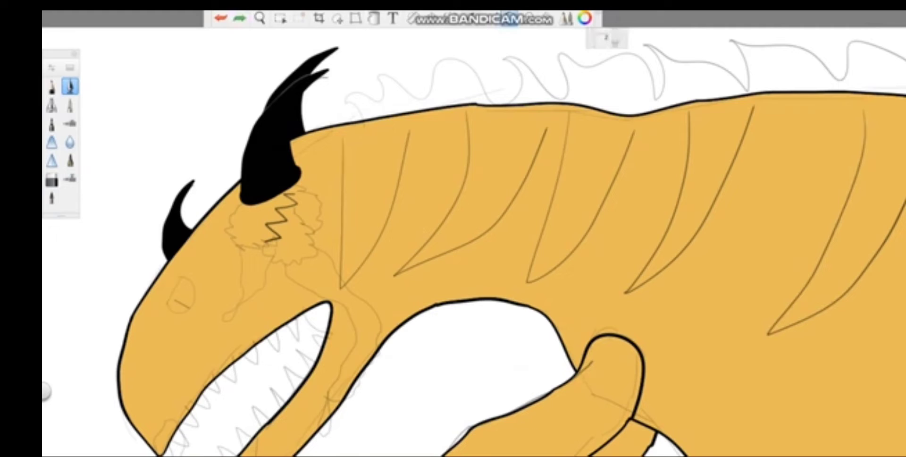
{"action": "left_click_drag", "start_coordinate": [343, 155], "coordinate": [343, 272]}
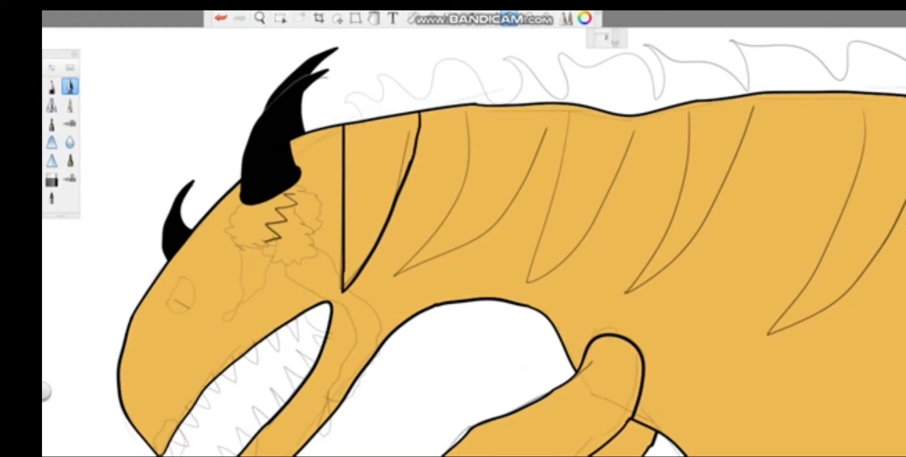
{"action": "mouse_move", "coordinate": [467, 137]}
{"action": "left_mouse_down"}
{"action": "mouse_move", "coordinate": [405, 255]}
{"action": "mouse_move", "coordinate": [500, 232]}
{"action": "left_mouse_up"}
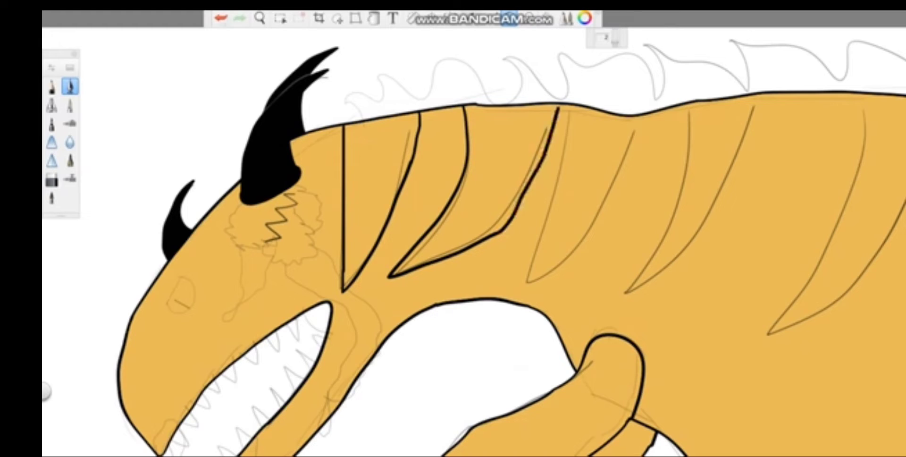
Step: Undo the second stripe's outline and redraw it from the back line down to its tip and up again
{"action": "key", "text": "ctrl+z"}
{"action": "left_click_drag", "start_coordinate": [344, 147], "coordinate": [427, 169]}
{"action": "key", "text": "ctrl+z"}
{"action": "scroll", "coordinate": [845, 163], "scroll_direction": "up", "scroll_amount": 2}
{"action": "left_click_drag", "start_coordinate": [428, 65], "coordinate": [358, 232]}
{"action": "key", "text": "ctrl+z"}
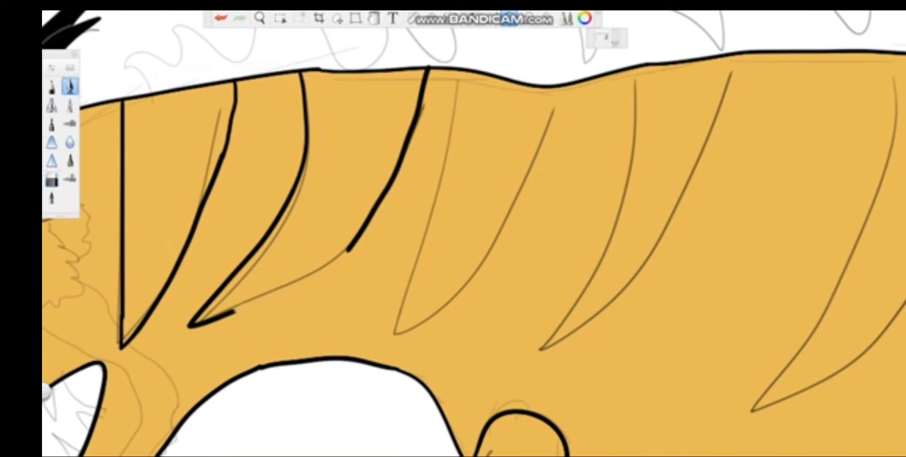
{"action": "key", "text": "ctrl+z"}
{"action": "key", "text": "ctrl+y"}
{"action": "key", "text": "ctrl+z"}
{"action": "key", "text": "ctrl+z"}
{"action": "key", "text": "ctrl+y"}
{"action": "key", "text": "ctrl+z"}
{"action": "key", "text": "ctrl+z"}
{"action": "key", "text": "ctrl+z"}
{"action": "mouse_move", "coordinate": [309, 126]}
{"action": "left_mouse_down"}
{"action": "mouse_move", "coordinate": [252, 268]}
{"action": "mouse_move", "coordinate": [195, 324]}
{"action": "mouse_move", "coordinate": [336, 258]}
{"action": "mouse_move", "coordinate": [369, 216]}
{"action": "mouse_move", "coordinate": [435, 72]}
{"action": "left_mouse_up"}
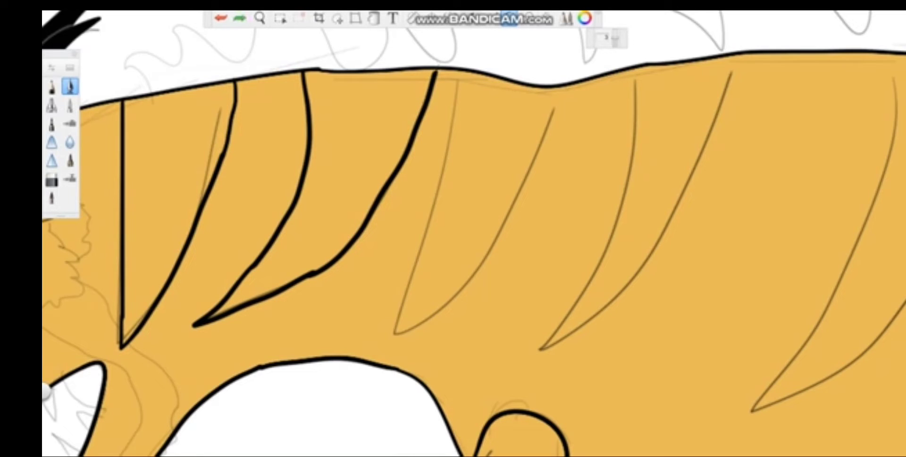
Step: Erase and rejoin the uneven bend in the second stripe's lower edge and thicken the back line above the first two stripes
{"action": "key", "text": "ctrl+z"}
{"action": "key", "text": "e"}
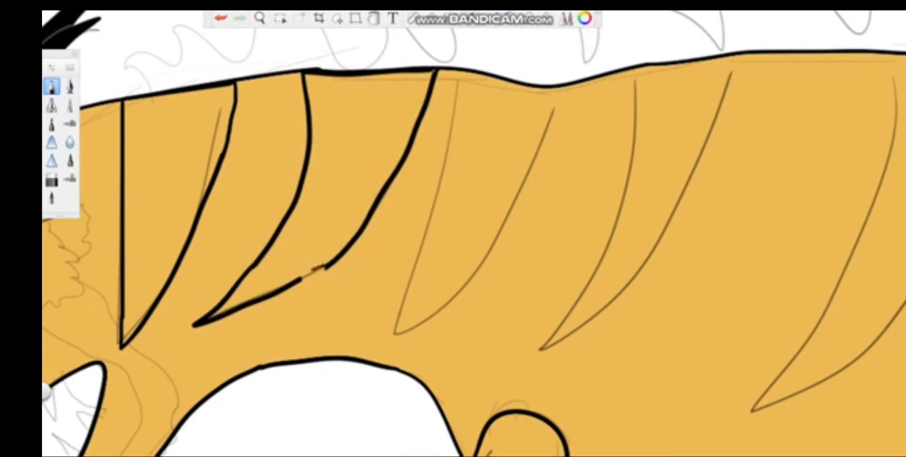
{"action": "scroll", "coordinate": [330, 264], "scroll_direction": "up", "scroll_amount": 3}
{"action": "key", "text": "ctrl+z"}
{"action": "key", "text": "ctrl+y"}
{"action": "key", "text": "ctrl+y"}
{"action": "scroll", "coordinate": [471, 236], "scroll_direction": "down", "scroll_amount": 3}
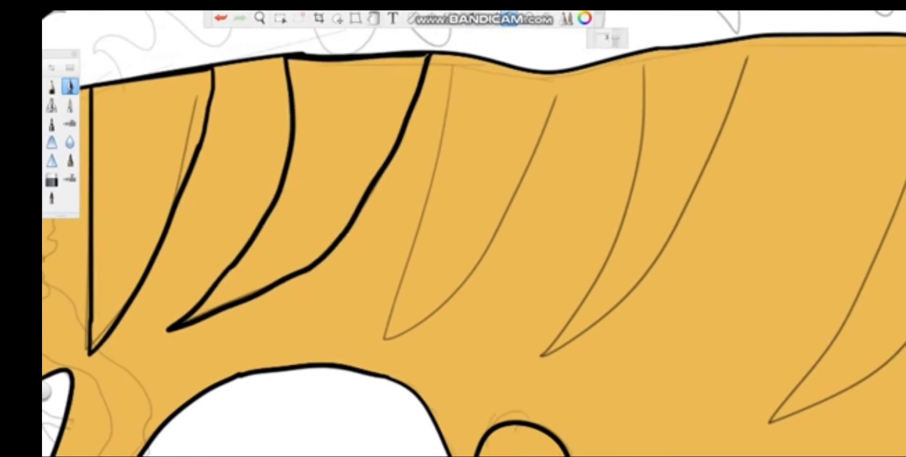
Step: Outline the third stripe in black from the back line to its tip, redrawing its rear edge to meet the back
{"action": "left_click", "coordinate": [333, 122]}
{"action": "key", "text": "ctrl+z"}
{"action": "key", "text": "alt+f"}
{"action": "key", "text": "Return"}
{"action": "mouse_move", "coordinate": [452, 53]}
{"action": "left_mouse_down"}
{"action": "mouse_move", "coordinate": [435, 165]}
{"action": "mouse_move", "coordinate": [399, 288]}
{"action": "mouse_move", "coordinate": [449, 306]}
{"action": "mouse_move", "coordinate": [554, 130]}
{"action": "left_mouse_up"}
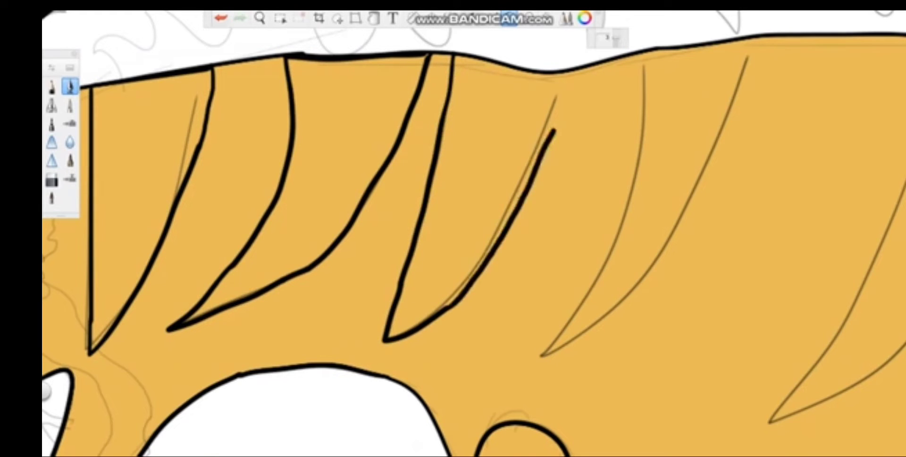
{"action": "key", "text": "ctrl+z"}
{"action": "left_click_drag", "start_coordinate": [491, 243], "coordinate": [565, 71]}
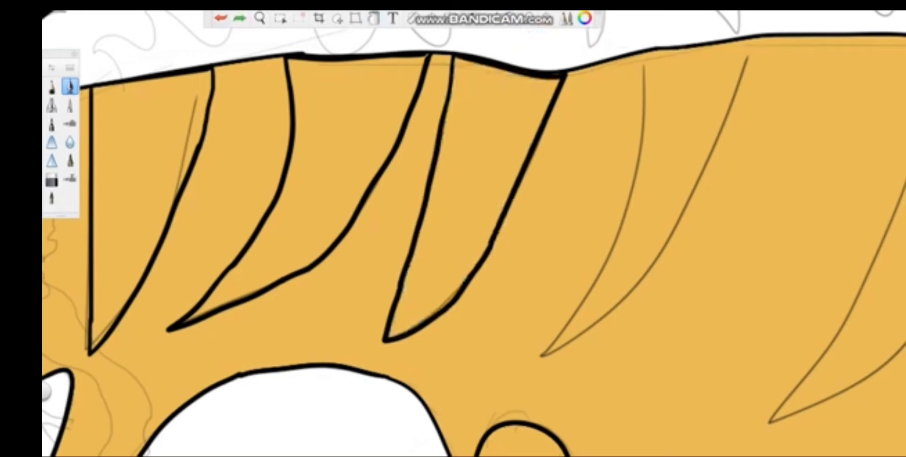
Step: Outline the fourth stripe in black along the sketch, testing a black fill and undoing it
{"action": "left_click_drag", "start_coordinate": [660, 236], "coordinate": [462, 262]}
{"action": "left_click_drag", "start_coordinate": [430, 150], "coordinate": [335, 361]}
{"action": "key", "text": "ctrl+z"}
{"action": "mouse_move", "coordinate": [434, 125]}
{"action": "left_mouse_down"}
{"action": "mouse_move", "coordinate": [358, 335]}
{"action": "mouse_move", "coordinate": [384, 332]}
{"action": "mouse_move", "coordinate": [457, 245]}
{"action": "mouse_move", "coordinate": [532, 67]}
{"action": "left_mouse_up"}
{"action": "left_click", "coordinate": [476, 141]}
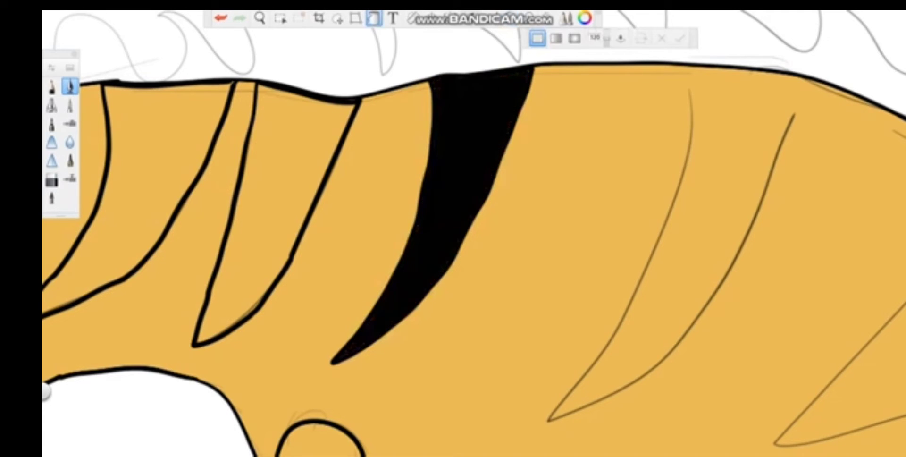
{"action": "key", "text": "ctrl+z"}
Step: Outline the fifth stripe in black, straightening its rear edge up to the back line
{"action": "scroll", "coordinate": [453, 236], "scroll_direction": "down", "scroll_amount": 2}
{"action": "mouse_move", "coordinate": [462, 106]}
{"action": "left_mouse_down"}
{"action": "mouse_move", "coordinate": [455, 183]}
{"action": "mouse_move", "coordinate": [391, 322]}
{"action": "left_mouse_up"}
{"action": "key", "text": "ctrl+z"}
{"action": "mouse_move", "coordinate": [460, 84]}
{"action": "left_mouse_down"}
{"action": "mouse_move", "coordinate": [434, 236]}
{"action": "mouse_move", "coordinate": [376, 341]}
{"action": "mouse_move", "coordinate": [456, 317]}
{"action": "mouse_move", "coordinate": [507, 231]}
{"action": "left_mouse_up"}
{"action": "mouse_move", "coordinate": [416, 278]}
{"action": "left_mouse_down"}
{"action": "mouse_move", "coordinate": [344, 382]}
{"action": "mouse_move", "coordinate": [452, 324]}
{"action": "mouse_move", "coordinate": [566, 103]}
{"action": "left_mouse_up"}
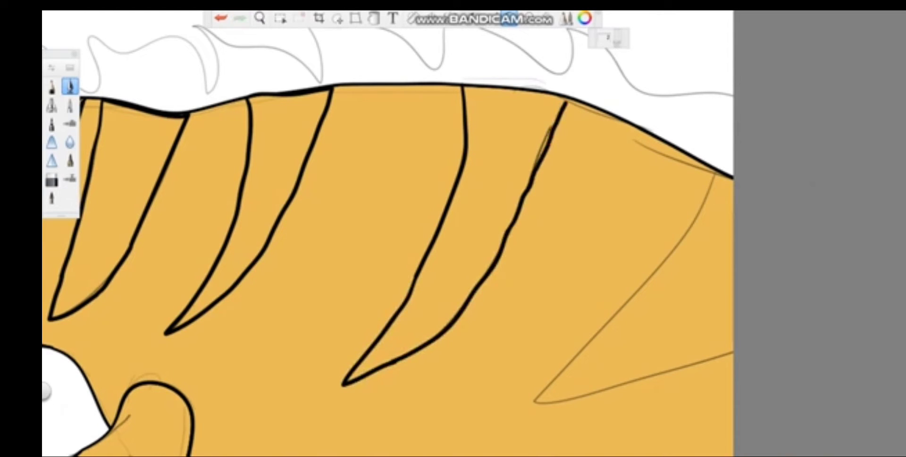
{"action": "left_click", "coordinate": [401, 236]}
{"action": "key", "text": "ctrl+z"}
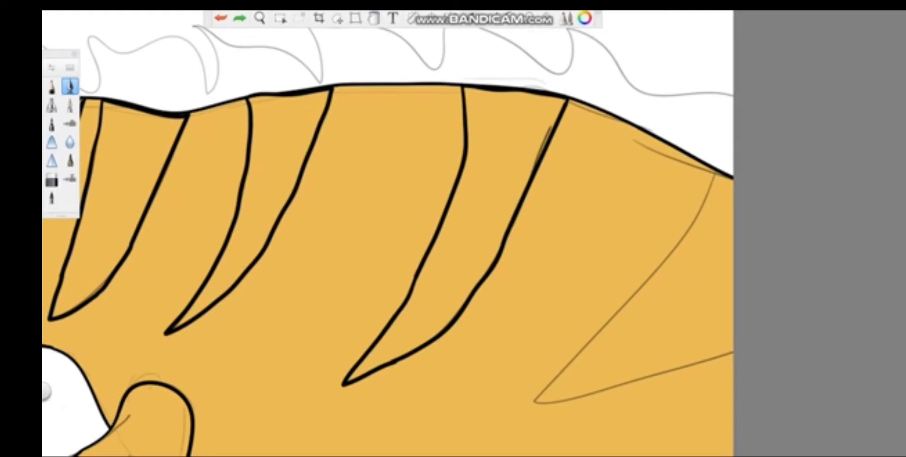
Step: Outline the sixth, wedge-shaped stripe in black where the body meets the canvas edge
{"action": "scroll", "coordinate": [387, 236], "scroll_direction": "up", "scroll_amount": 1}
{"action": "mouse_move", "coordinate": [666, 142]}
{"action": "left_mouse_down"}
{"action": "mouse_move", "coordinate": [522, 388]}
{"action": "mouse_move", "coordinate": [684, 353]}
{"action": "left_mouse_up"}
{"action": "scroll", "coordinate": [368, 236], "scroll_direction": "down", "scroll_amount": 1}
{"action": "scroll", "coordinate": [368, 236], "scroll_direction": "down", "scroll_amount": 1}
Step: Fill all six outlined stripes along the back with solid black
{"action": "left_click", "coordinate": [254, 156]}
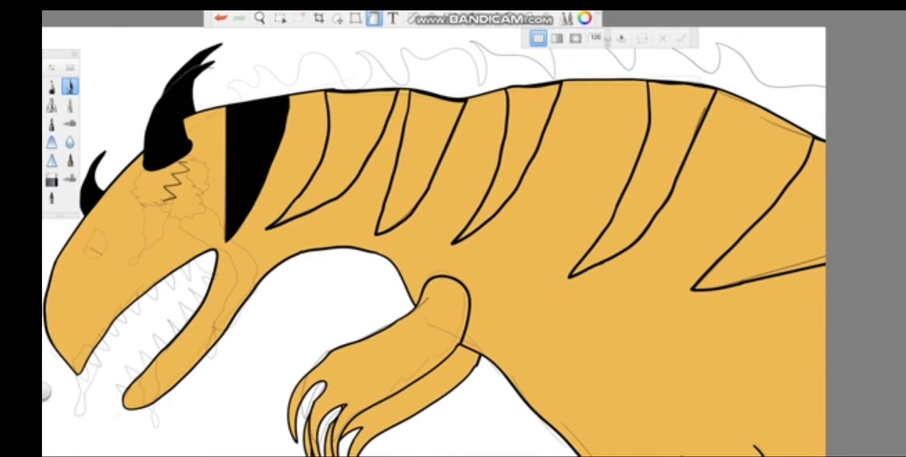
{"action": "left_click", "coordinate": [340, 141]}
{"action": "left_click", "coordinate": [419, 142]}
{"action": "left_click", "coordinate": [504, 151]}
{"action": "left_click", "coordinate": [628, 161]}
{"action": "left_click", "coordinate": [774, 203]}
{"action": "scroll", "coordinate": [452, 236], "scroll_direction": "down", "scroll_amount": 1}
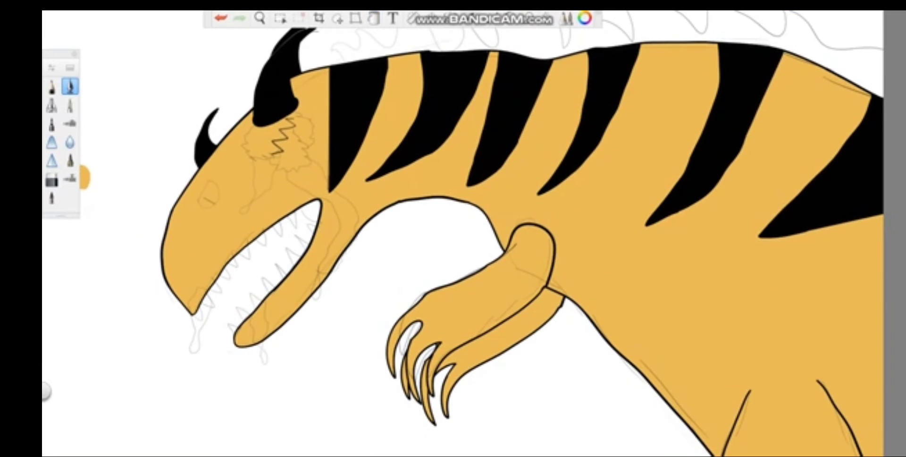
Step: Try to ink a lip contour around the upper and lower edges of the open mouth
{"action": "key", "text": "ctrl+l"}
{"action": "key", "text": "ctrl+l"}
{"action": "scroll", "coordinate": [453, 236], "scroll_direction": "up", "scroll_amount": 3}
{"action": "mouse_move", "coordinate": [213, 380]}
{"action": "left_mouse_down"}
{"action": "mouse_move", "coordinate": [329, 181]}
{"action": "mouse_move", "coordinate": [537, 100]}
{"action": "left_mouse_up"}
{"action": "left_click_drag", "start_coordinate": [556, 156], "coordinate": [387, 400]}
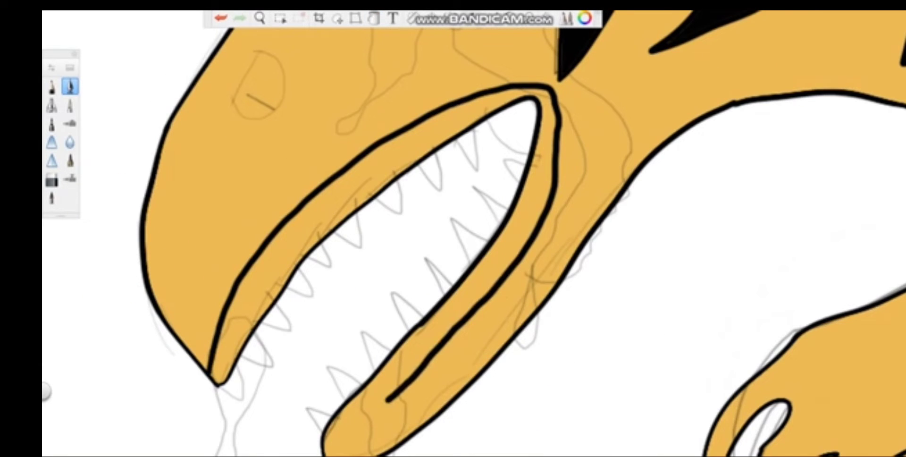
{"action": "left_click", "coordinate": [283, 264]}
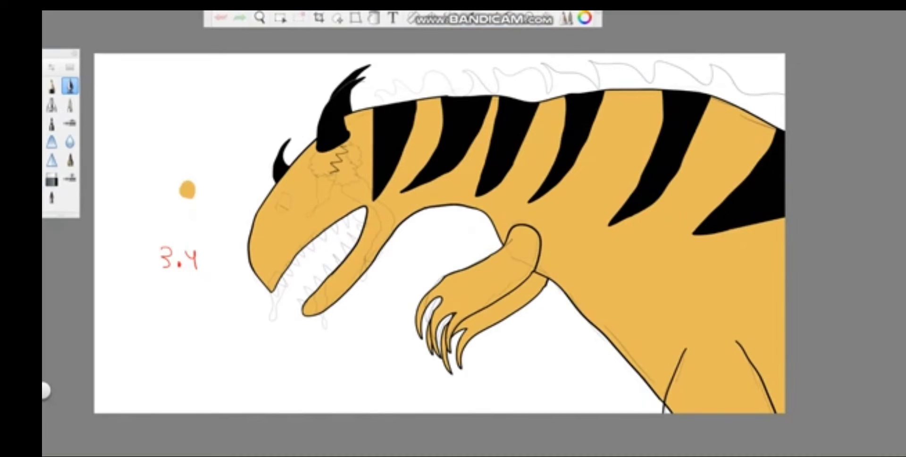
Step: Pick a golden colour from the swatch and try a stroke joining the two leg lines at the body's lower edge
{"action": "key", "text": "Tab"}
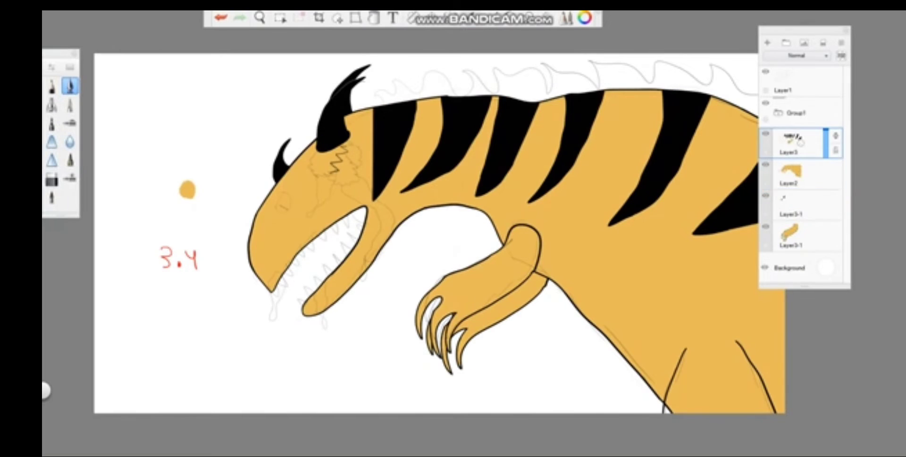
{"action": "key", "text": "ctrl+l"}
{"action": "left_click", "coordinate": [188, 189]}
{"action": "left_click_drag", "start_coordinate": [685, 350], "coordinate": [744, 347]}
{"action": "key", "text": "ctrl+z"}
Step: Set the inking pen size to 3.4 and draw a darker golden arc joining the tops of the two leg lines
{"action": "left_click", "coordinate": [70, 86]}
{"action": "left_click", "coordinate": [574, 177]}
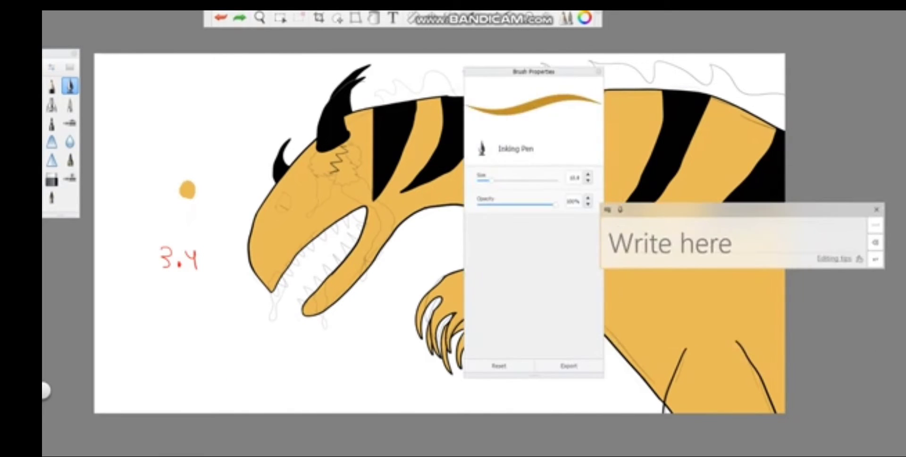
{"action": "type", "text": "3.4"}
{"action": "left_click", "coordinate": [875, 259]}
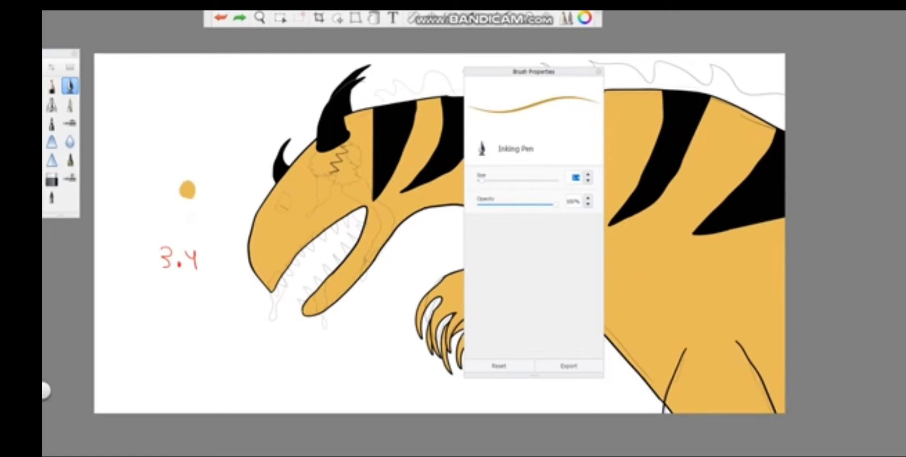
{"action": "scroll", "coordinate": [613, 330], "scroll_direction": "up", "scroll_amount": 5}
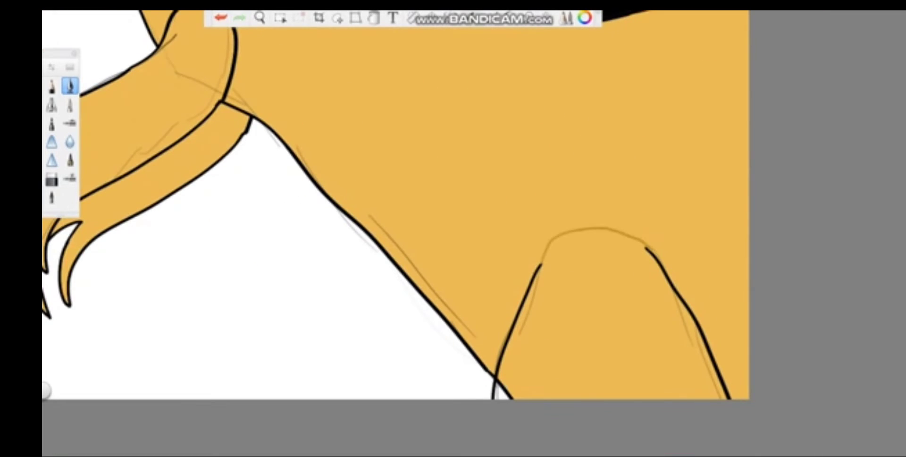
Step: Undo the golden arc between the leg lines and try a taller one in its place
{"action": "key", "text": "ctrl+z"}
{"action": "left_click_drag", "start_coordinate": [540, 267], "coordinate": [663, 257]}
{"action": "key", "text": "ctrl+l"}
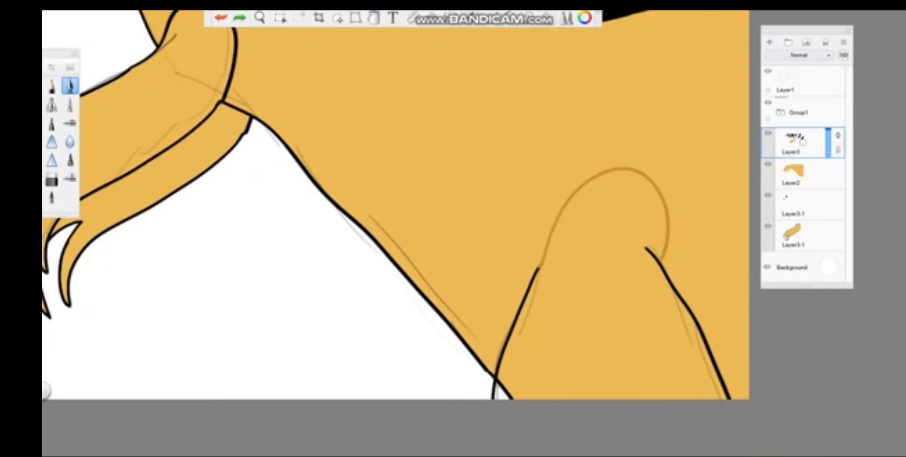
{"action": "key", "text": "ctrl+z"}
{"action": "left_click", "coordinate": [797, 173]}
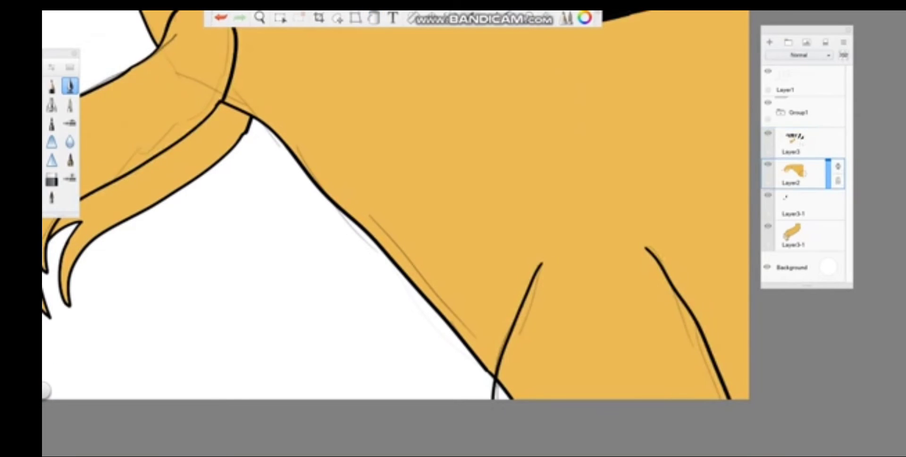
{"action": "left_click", "coordinate": [797, 141]}
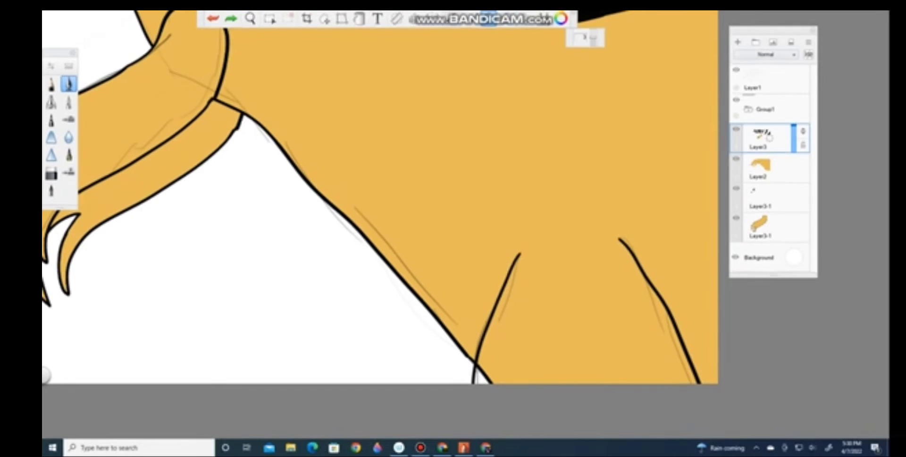
Step: Try several golden arcs joining the tops of the leg lines and fill the enclosed leg with dark gold
{"action": "left_click_drag", "start_coordinate": [522, 250], "coordinate": [616, 234]}
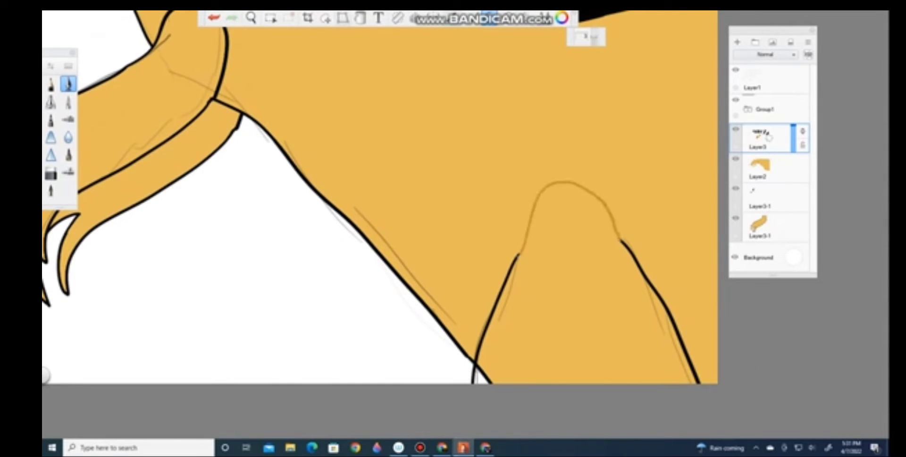
{"action": "key", "text": "f"}
{"action": "left_click", "coordinate": [566, 283]}
{"action": "key", "text": "ctrl+z"}
{"action": "key", "text": "b"}
{"action": "key", "text": "ctrl+z"}
{"action": "key", "text": "ctrl+y"}
{"action": "key", "text": "ctrl+z"}
{"action": "key", "text": "ctrl+y"}
{"action": "key", "text": "ctrl+z"}
{"action": "key", "text": "ctrl+y"}
{"action": "key", "text": "f"}
{"action": "left_click", "coordinate": [631, 254]}
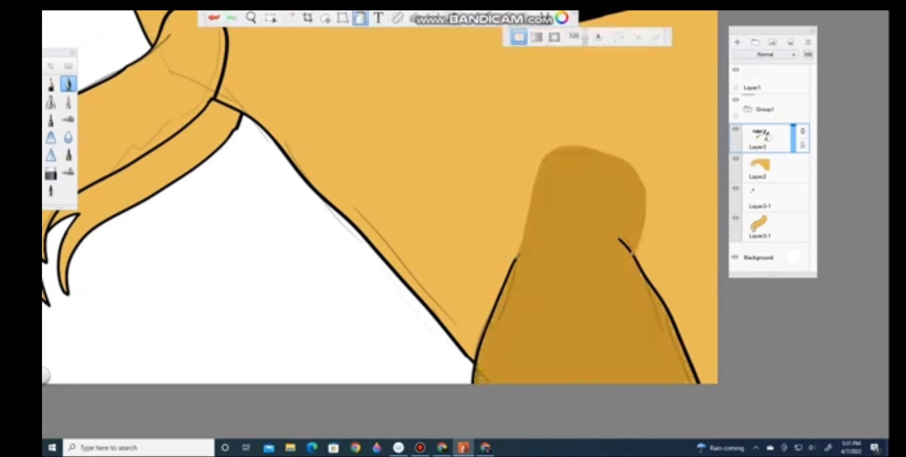
{"action": "key", "text": "ctrl+z"}
Step: Close the top of the leg with a low rounded golden arc and fill the leg with dark gold
{"action": "key", "text": "b"}
{"action": "key", "text": "ctrl+z"}
{"action": "key", "text": "ctrl+y"}
{"action": "key", "text": "f"}
{"action": "left_click", "coordinate": [590, 283]}
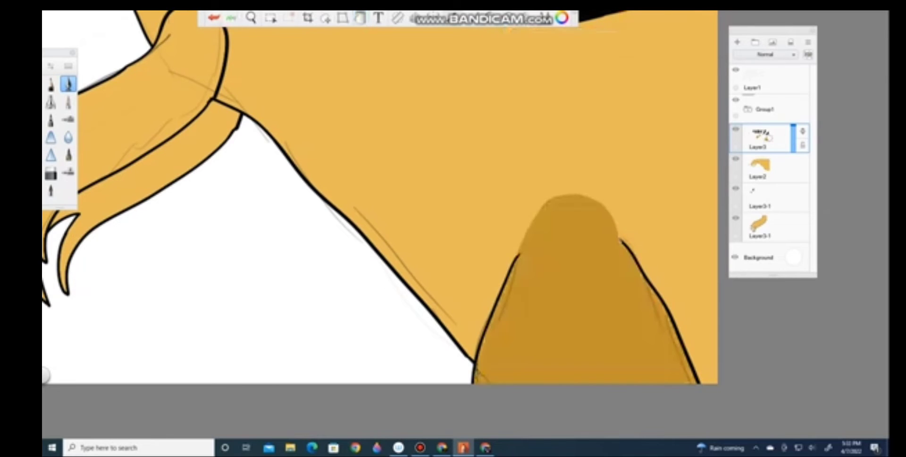
{"action": "key", "text": "b"}
{"action": "key", "text": "ctrl+minus"}
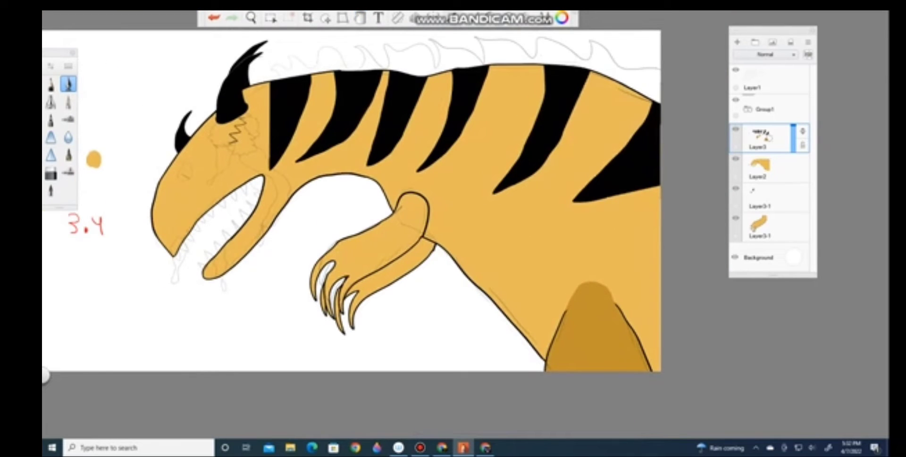
Step: Choose a brown colour and test a wavy stroke on the back between the last two stripes
{"action": "key", "text": "ctrl+plus"}
{"action": "left_click", "coordinate": [760, 168]}
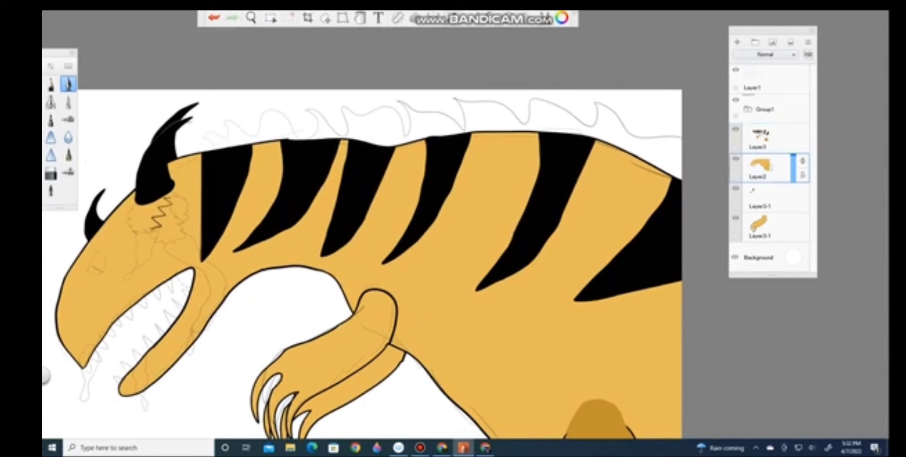
{"action": "left_click", "coordinate": [766, 136]}
{"action": "key", "text": "ctrl+l"}
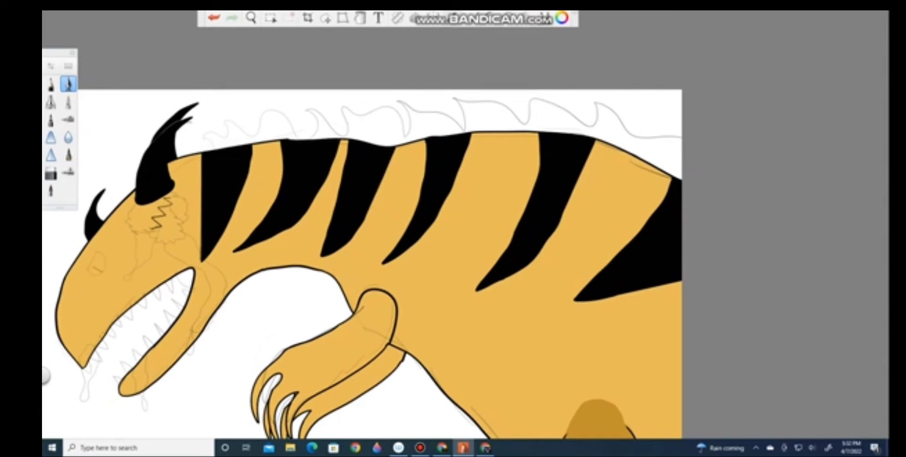
{"action": "key", "text": "ctrl+i"}
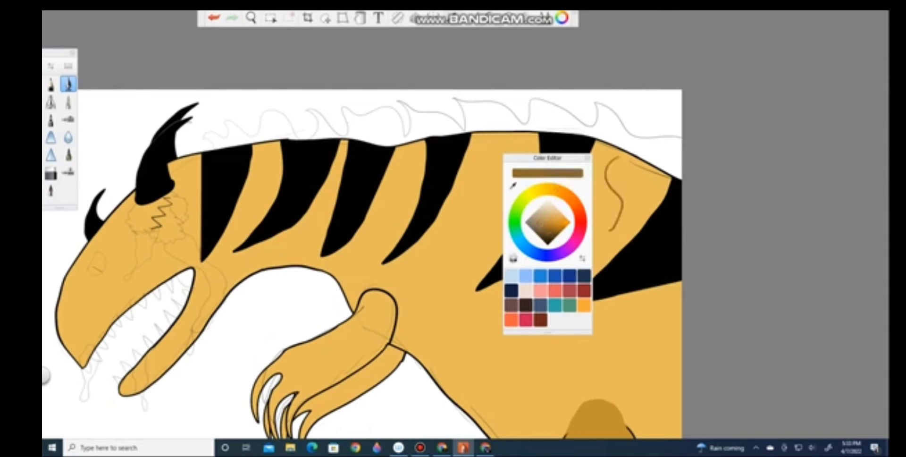
{"action": "key", "text": "ctrl+i"}
{"action": "key", "text": "ctrl+l"}
{"action": "key", "text": "ctrl+l"}
{"action": "left_click_drag", "start_coordinate": [523, 116], "coordinate": [510, 166]}
{"action": "scroll", "coordinate": [377, 260], "scroll_direction": "up", "scroll_amount": 1}
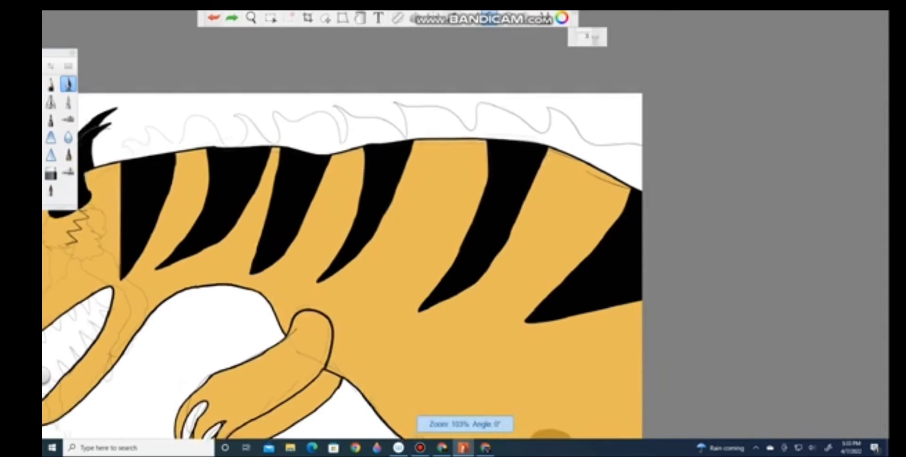
{"action": "key", "text": "ctrl+z"}
Step: Ink the rear part of the wavy back crest in brown, following the sketch from the canvas edge forward
{"action": "key", "text": "ctrl+l"}
{"action": "key", "text": "ctrl+l"}
{"action": "left_click_drag", "start_coordinate": [651, 124], "coordinate": [711, 126]}
{"action": "mouse_move", "coordinate": [456, 75]}
{"action": "left_mouse_down"}
{"action": "mouse_move", "coordinate": [402, 94]}
{"action": "mouse_move", "coordinate": [420, 158]}
{"action": "mouse_move", "coordinate": [309, 106]}
{"action": "left_mouse_up"}
{"action": "double_click", "coordinate": [51, 173]}
{"action": "mouse_move", "coordinate": [463, 182]}
{"action": "left_mouse_down"}
{"action": "mouse_move", "coordinate": [479, 184]}
{"action": "mouse_move", "coordinate": [397, 174]}
{"action": "mouse_move", "coordinate": [379, 147]}
{"action": "left_mouse_up"}
{"action": "left_click_drag", "start_coordinate": [309, 106], "coordinate": [451, 78]}
{"action": "left_click", "coordinate": [69, 84]}
{"action": "left_click", "coordinate": [561, 18]}
{"action": "left_click", "coordinate": [561, 18]}
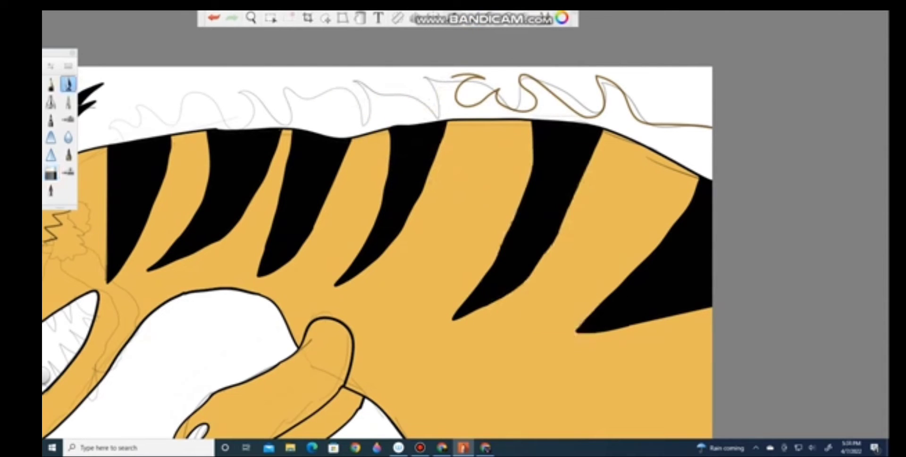
{"action": "key", "text": "ctrl+z"}
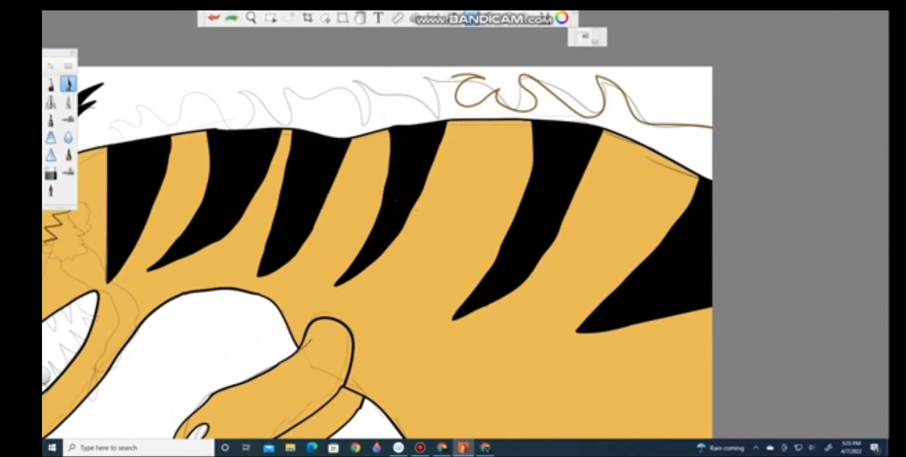
Step: Continue the brown crest contour in wavy curls forward along the back to just behind the large horn
{"action": "mouse_move", "coordinate": [362, 99]}
{"action": "left_mouse_down"}
{"action": "mouse_move", "coordinate": [282, 111]}
{"action": "mouse_move", "coordinate": [257, 89]}
{"action": "mouse_move", "coordinate": [123, 117]}
{"action": "left_mouse_up"}
{"action": "key", "text": "ctrl+z"}
{"action": "scroll", "coordinate": [413, 253], "scroll_direction": "left", "scroll_amount": 3}
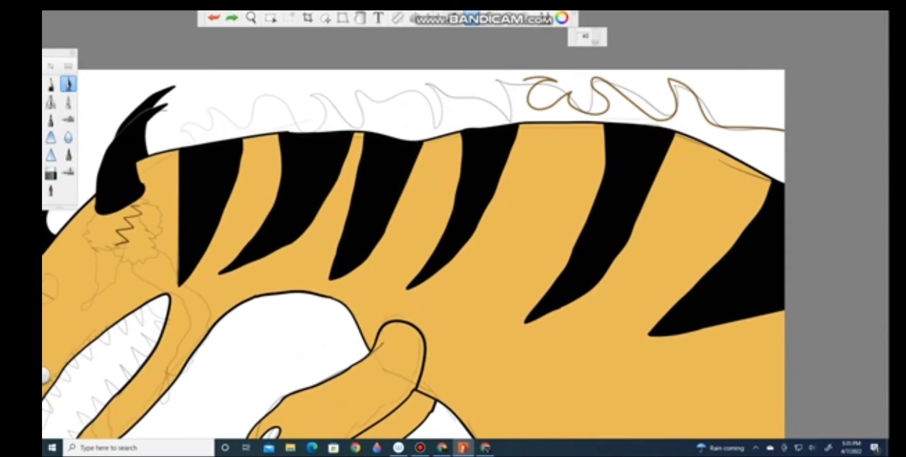
{"action": "mouse_move", "coordinate": [496, 80]}
{"action": "left_mouse_down"}
{"action": "mouse_move", "coordinate": [391, 109]}
{"action": "mouse_move", "coordinate": [295, 75]}
{"action": "left_mouse_up"}
{"action": "mouse_move", "coordinate": [302, 122]}
{"action": "left_mouse_down"}
{"action": "mouse_move", "coordinate": [280, 123]}
{"action": "mouse_move", "coordinate": [306, 74]}
{"action": "mouse_move", "coordinate": [206, 112]}
{"action": "mouse_move", "coordinate": [182, 131]}
{"action": "left_mouse_up"}
{"action": "scroll", "coordinate": [414, 253], "scroll_direction": "up", "scroll_amount": 3}
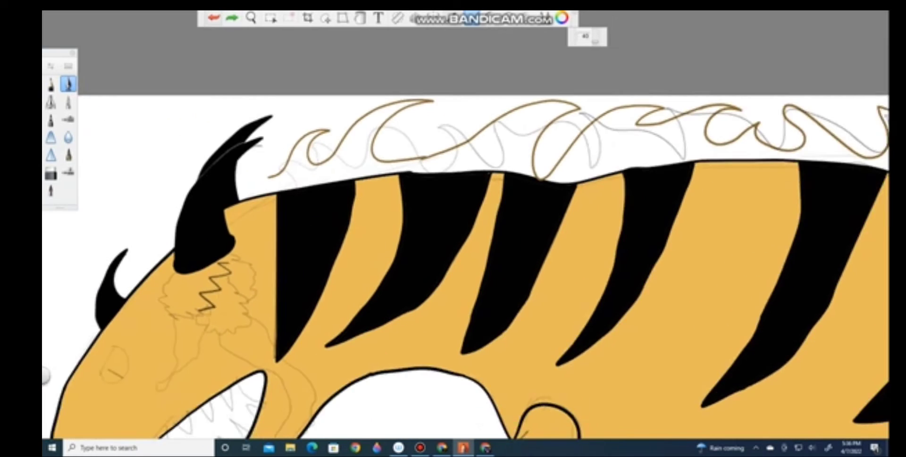
Step: Carry the brown crest contour around the large horn and down to the forehead, erasing and redrawing faulty strokes
{"action": "mouse_move", "coordinate": [283, 102]}
{"action": "left_mouse_down"}
{"action": "mouse_move", "coordinate": [236, 181]}
{"action": "mouse_move", "coordinate": [147, 180]}
{"action": "left_mouse_up"}
{"action": "key", "text": "ctrl+z"}
{"action": "mouse_move", "coordinate": [278, 159]}
{"action": "left_mouse_down"}
{"action": "mouse_move", "coordinate": [144, 217]}
{"action": "mouse_move", "coordinate": [179, 257]}
{"action": "mouse_move", "coordinate": [228, 178]}
{"action": "left_mouse_up"}
{"action": "key", "text": "e"}
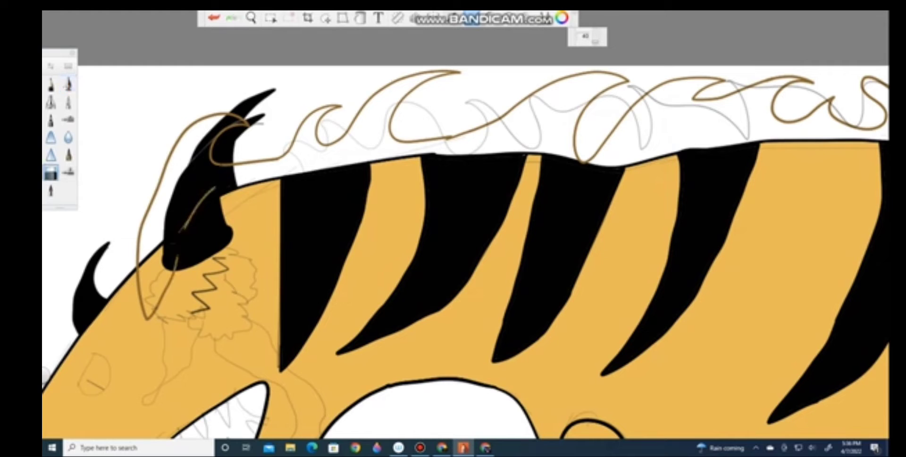
{"action": "left_click_drag", "start_coordinate": [207, 118], "coordinate": [146, 311]}
{"action": "left_click_drag", "start_coordinate": [217, 163], "coordinate": [246, 118]}
{"action": "key", "text": "e"}
{"action": "mouse_move", "coordinate": [217, 162]}
{"action": "left_mouse_down"}
{"action": "mouse_move", "coordinate": [246, 160]}
{"action": "mouse_move", "coordinate": [116, 247]}
{"action": "left_mouse_up"}
{"action": "key", "text": "ctrl+z"}
{"action": "mouse_move", "coordinate": [221, 163]}
{"action": "left_mouse_down"}
{"action": "mouse_move", "coordinate": [170, 113]}
{"action": "mouse_move", "coordinate": [146, 254]}
{"action": "left_mouse_up"}
Step: Move the crest layer Layer5 below the body layer Layer2 and fill the crest with brown
{"action": "key", "text": "ctrl+l"}
{"action": "left_click", "coordinate": [759, 168]}
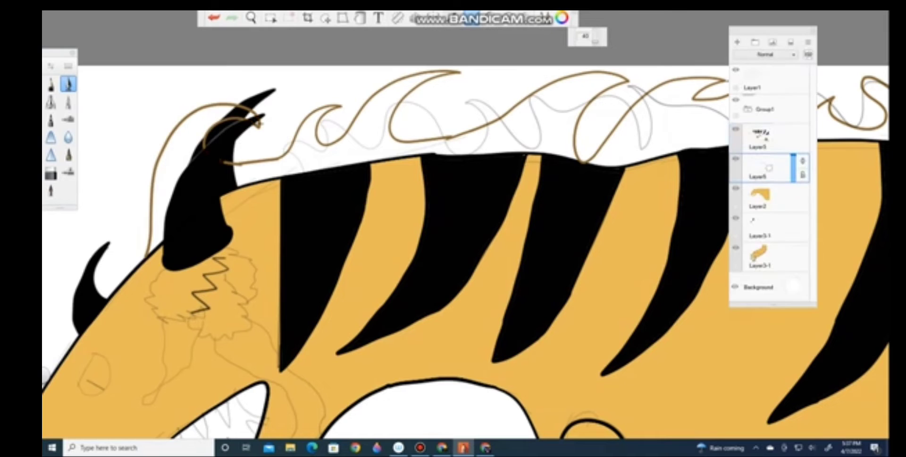
{"action": "key", "text": "ctrl+l"}
{"action": "key", "text": "ctrl+l"}
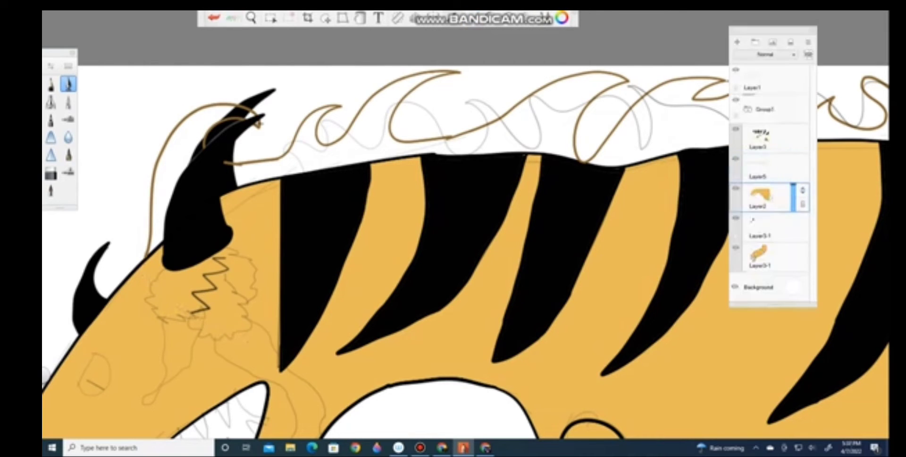
{"action": "key", "text": "ctrl+l"}
{"action": "scroll", "coordinate": [453, 236], "scroll_direction": "down", "scroll_amount": 2}
{"action": "left_click", "coordinate": [359, 18]}
{"action": "left_click", "coordinate": [472, 82]}
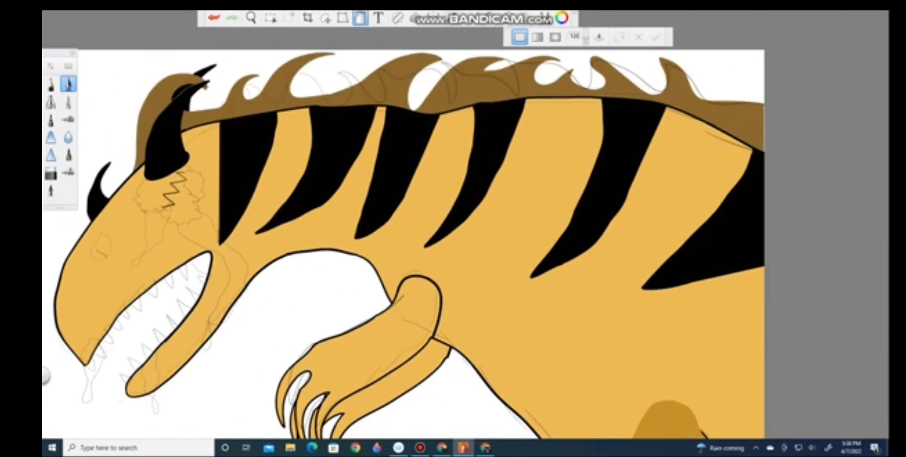
{"action": "key", "text": "ctrl+l"}
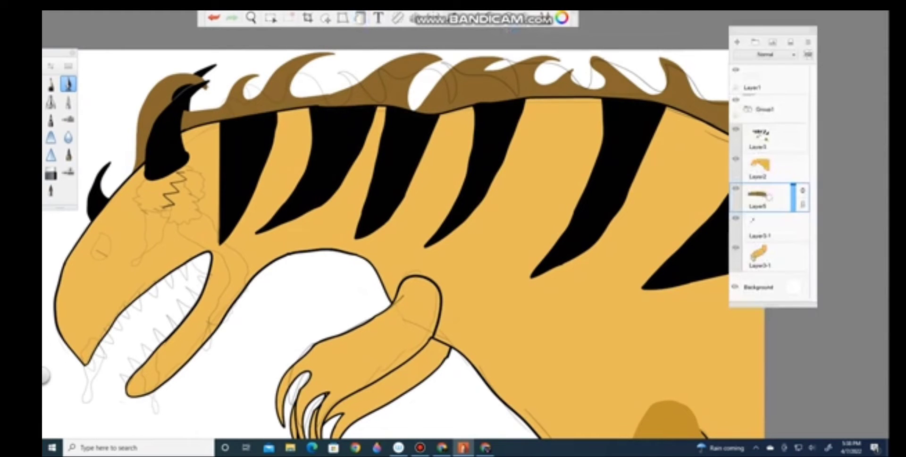
Step: Outline the eye over its sketch on the face on Layer3 and fill it with near-black
{"action": "scroll", "coordinate": [453, 226], "scroll_direction": "up", "scroll_amount": 3}
{"action": "mouse_move", "coordinate": [274, 141]}
{"action": "left_mouse_down"}
{"action": "mouse_move", "coordinate": [304, 145]}
{"action": "mouse_move", "coordinate": [272, 141]}
{"action": "left_mouse_up"}
{"action": "key", "text": "ctrl+z"}
{"action": "mouse_move", "coordinate": [274, 204]}
{"action": "left_mouse_down"}
{"action": "mouse_move", "coordinate": [259, 182]}
{"action": "mouse_move", "coordinate": [288, 137]}
{"action": "mouse_move", "coordinate": [283, 204]}
{"action": "mouse_move", "coordinate": [260, 189]}
{"action": "left_mouse_up"}
{"action": "key", "text": "ctrl+z"}
{"action": "left_click", "coordinate": [285, 172]}
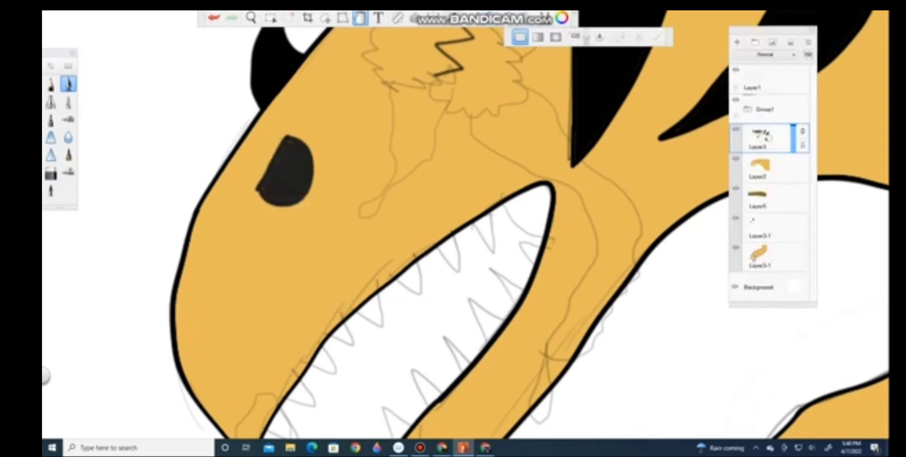
Step: Pick a green colour and place a small green pupil dot near the front edge of the eye
{"action": "left_click", "coordinate": [561, 18]}
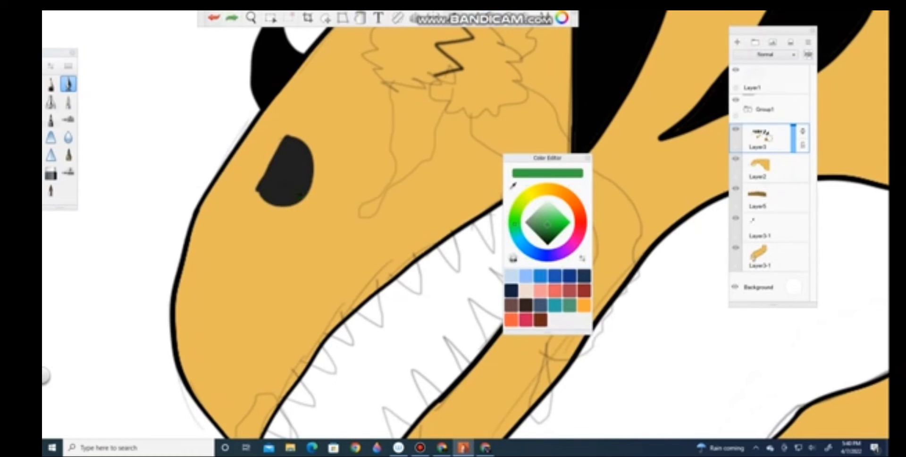
{"action": "scroll", "coordinate": [453, 226], "scroll_direction": "down", "scroll_amount": 3}
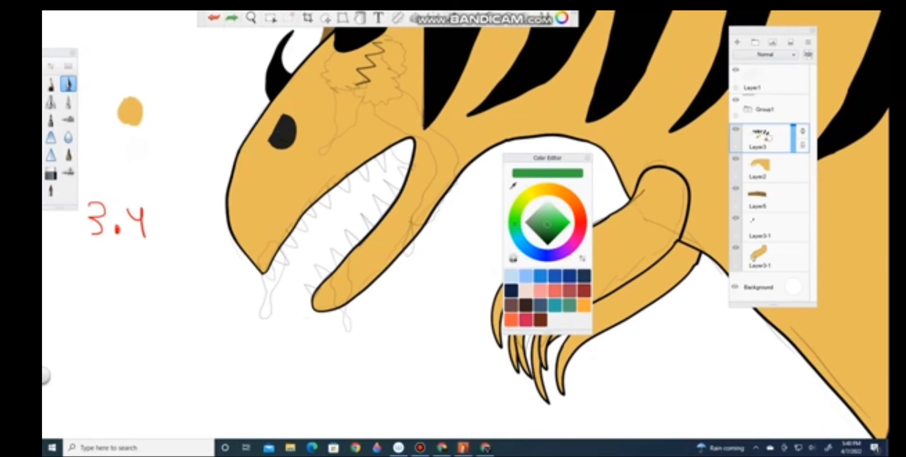
{"action": "scroll", "coordinate": [279, 120], "scroll_direction": "up", "scroll_amount": 3}
{"action": "left_click", "coordinate": [270, 178]}
{"action": "scroll", "coordinate": [270, 178], "scroll_direction": "down", "scroll_amount": 3}
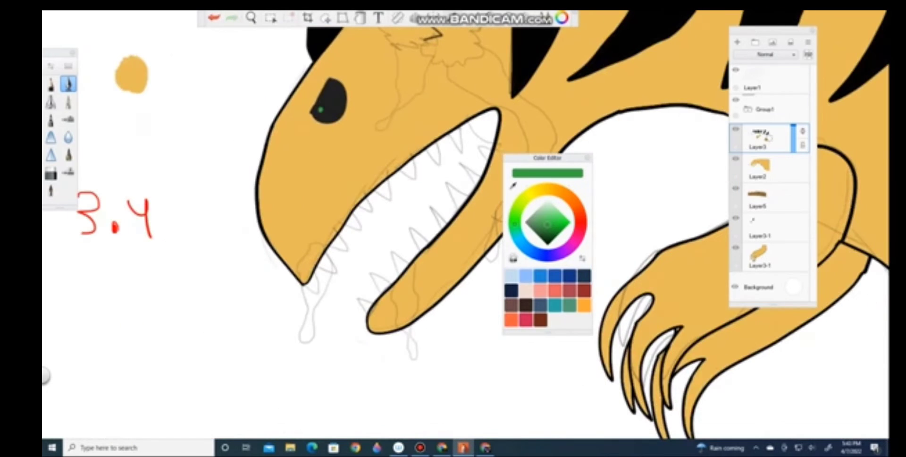
Step: Select the body layer Layer2 and pick a near-black colour for airbrush shading
{"action": "scroll", "coordinate": [452, 226], "scroll_direction": "down", "scroll_amount": 2}
{"action": "left_click", "coordinate": [757, 168]}
{"action": "left_click", "coordinate": [51, 101]}
{"action": "left_click", "coordinate": [51, 100]}
{"action": "key", "text": "ctrl+z"}
{"action": "left_click", "coordinate": [545, 240]}
Step: Try shading the head and jaw with near-black strokes, including the Dusty Airbrush from Texture Essentials
{"action": "left_click_drag", "start_coordinate": [271, 114], "coordinate": [293, 139]}
{"action": "left_click_drag", "start_coordinate": [330, 240], "coordinate": [373, 288]}
{"action": "key", "text": "ctrl+z"}
{"action": "key", "text": "e"}
{"action": "left_click", "coordinate": [286, 99]}
{"action": "key", "text": "ctrl+z"}
{"action": "key", "text": "ctrl+z"}
{"action": "key", "text": "ctrl+b"}
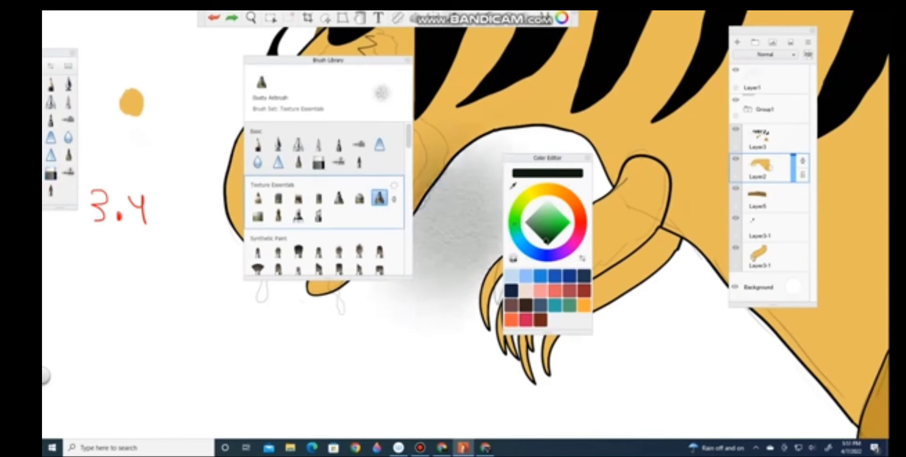
{"action": "scroll", "coordinate": [325, 198], "scroll_direction": "down", "scroll_amount": 3}
{"action": "scroll", "coordinate": [325, 198], "scroll_direction": "down", "scroll_amount": 3}
{"action": "key", "text": "ctrl+b"}
Step: Shade a soft near-black airbrushed shadow around the eye on the body layer
{"action": "left_click", "coordinate": [51, 101]}
{"action": "left_click_drag", "start_coordinate": [264, 108], "coordinate": [297, 141]}
{"action": "left_click_drag", "start_coordinate": [326, 207], "coordinate": [368, 246]}
{"action": "key", "text": "ctrl+z"}
{"action": "key", "text": "b"}
{"action": "key", "text": "Home"}
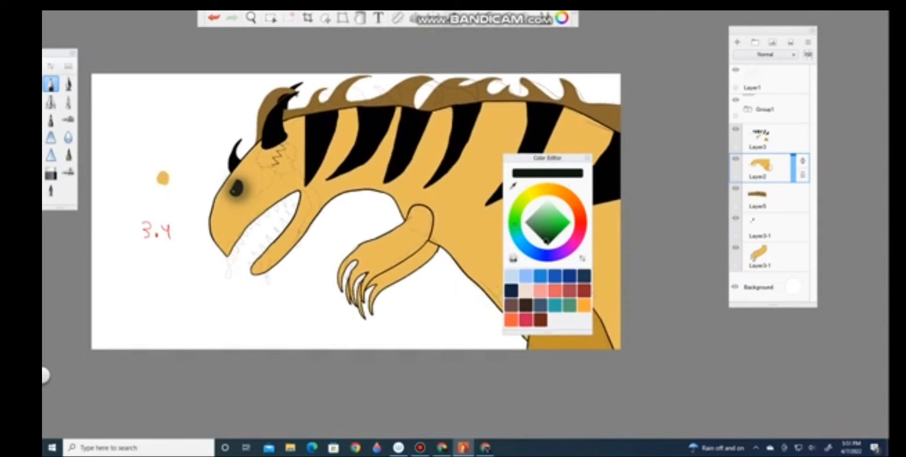
{"action": "left_click", "coordinate": [759, 198]}
{"action": "key", "text": "ctrl+l"}
{"action": "scroll", "coordinate": [251, 227], "scroll_direction": "up", "scroll_amount": 5}
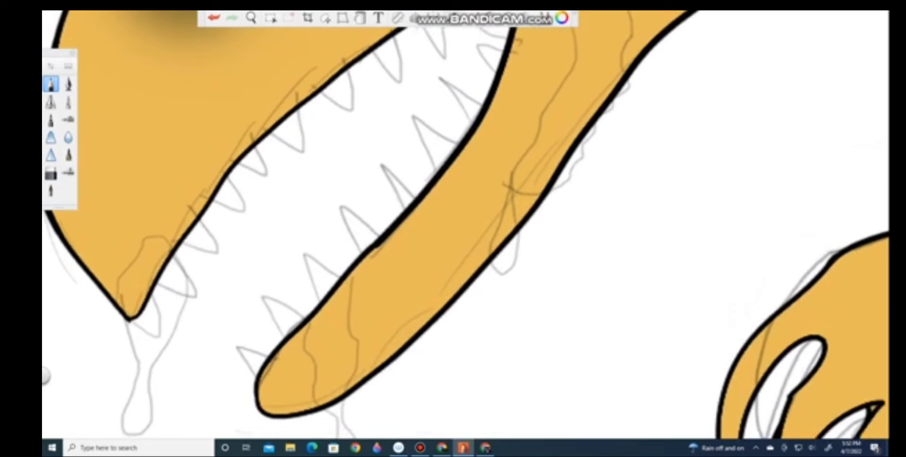
{"action": "key", "text": "ctrl+i"}
{"action": "key", "text": "ctrl+i"}
{"action": "key", "text": "Home"}
{"action": "key", "text": "ctrl+l"}
{"action": "key", "text": "ctrl+z"}
{"action": "key", "text": "ctrl+z"}
{"action": "key", "text": "ctrl+z"}
{"action": "key", "text": "ctrl+z"}
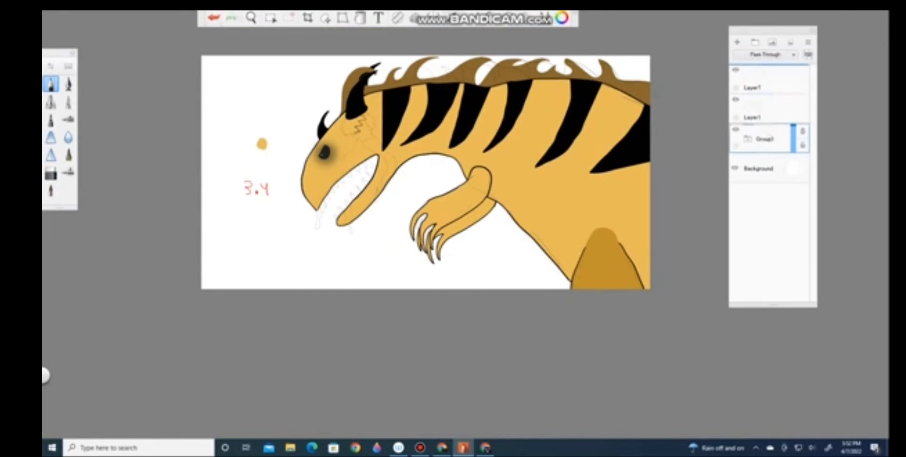
{"action": "key", "text": "ctrl+z"}
{"action": "key", "text": "ctrl+z"}
Step: Add a layer beneath Group1 and fill it with grey as a backdrop behind the creature
{"action": "key", "text": "ctrl+l"}
{"action": "key", "text": "ctrl+i"}
{"action": "left_click", "coordinate": [264, 245]}
{"action": "key", "text": "ctrl+l"}
{"action": "key", "text": "Return"}
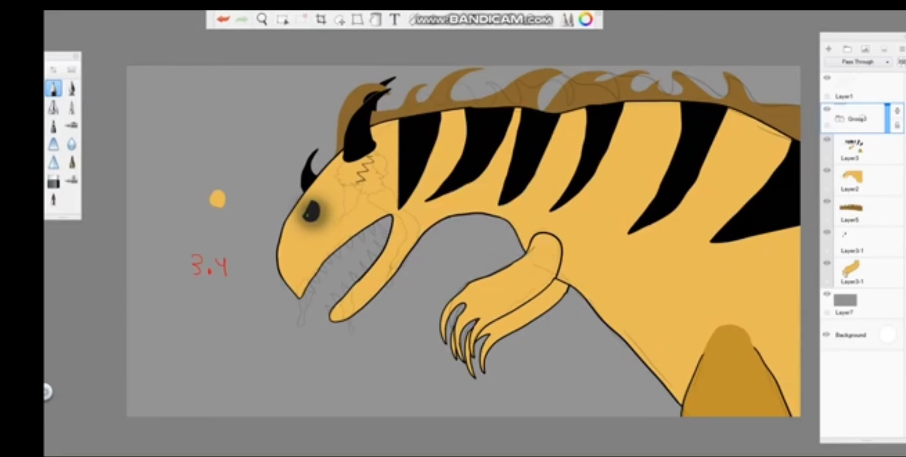
Step: Add a layer above Layer3 inside Group1 and outline the first upper tooth at the snout tip in white
{"action": "key", "text": "ctrl+shift+n"}
{"action": "key", "text": "ctrl+z"}
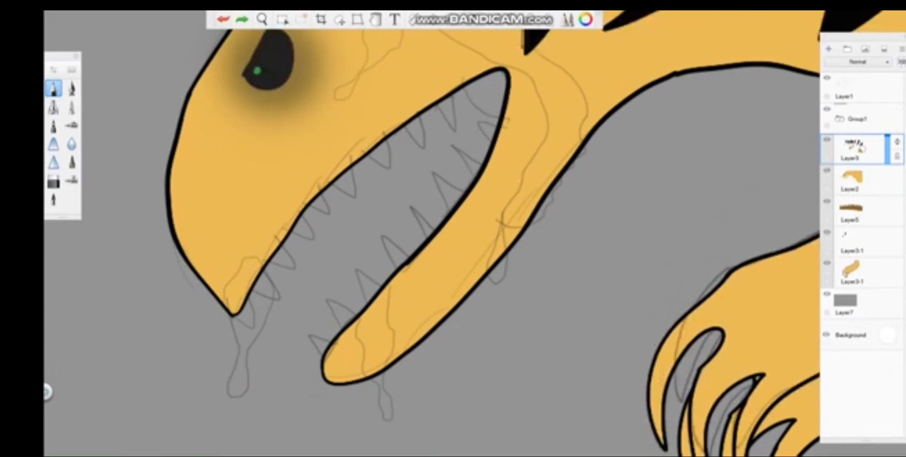
{"action": "key", "text": "ctrl+i"}
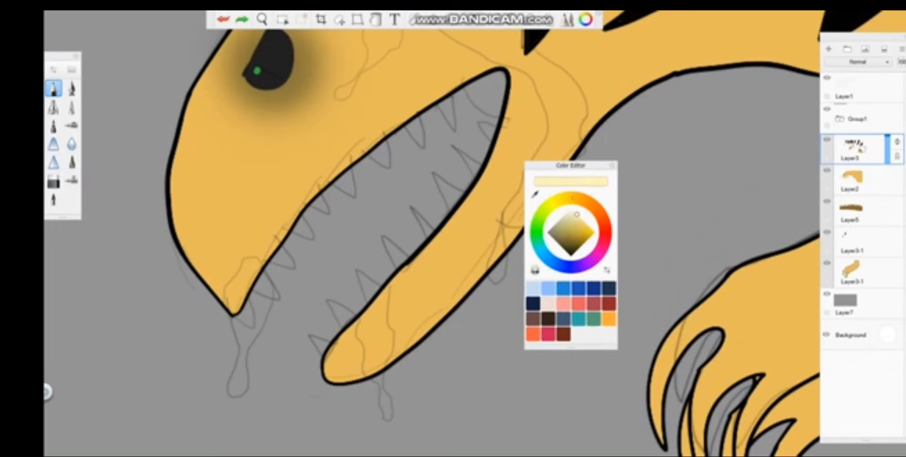
{"action": "key", "text": "ctrl+i"}
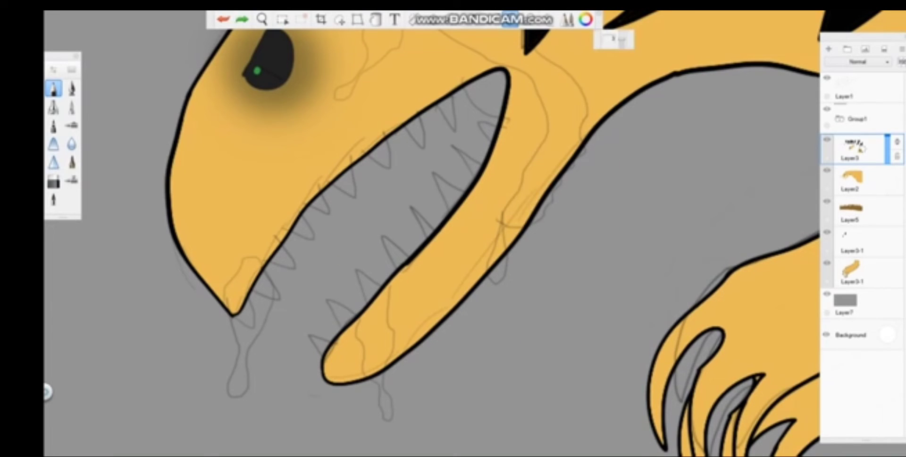
{"action": "key", "text": "ctrl+shift+n"}
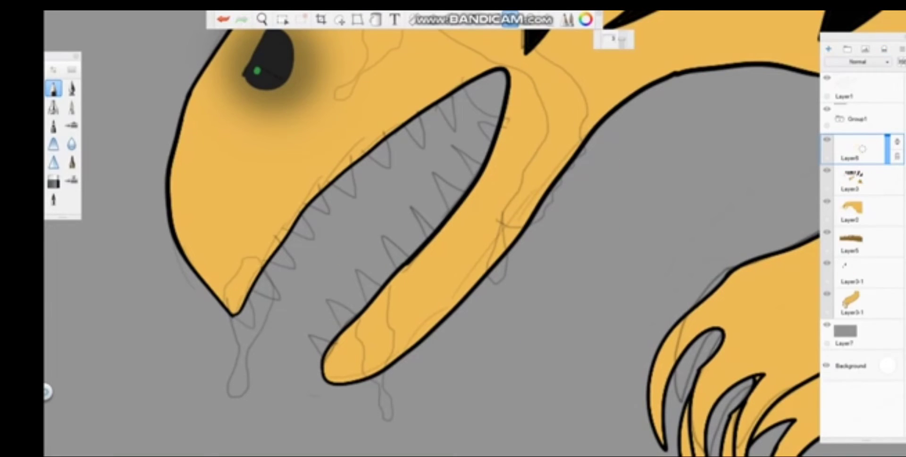
{"action": "key", "text": "ctrl+l"}
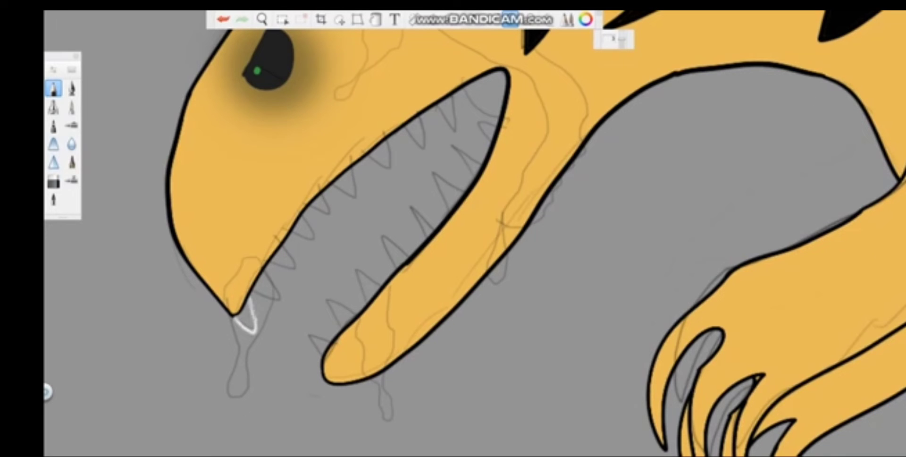
{"action": "key", "text": "ctrl+z"}
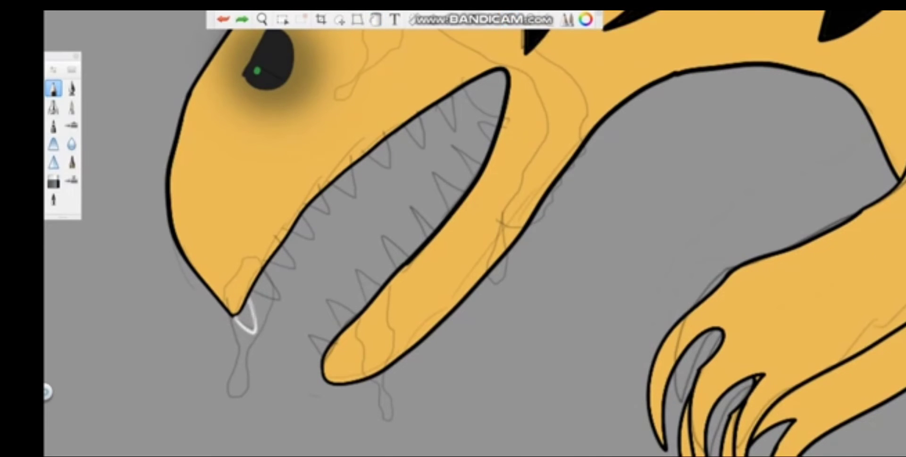
Step: Move the teeth layer beneath Layer2, hide Layer2, and outline pointed teeth in white along both jaws
{"action": "left_click_drag", "start_coordinate": [358, 198], "coordinate": [424, 217]}
{"action": "mouse_move", "coordinate": [265, 150]}
{"action": "left_mouse_down"}
{"action": "mouse_move", "coordinate": [290, 207]}
{"action": "mouse_move", "coordinate": [314, 139]}
{"action": "mouse_move", "coordinate": [373, 127]}
{"action": "left_mouse_up"}
{"action": "mouse_move", "coordinate": [415, 149]}
{"action": "left_mouse_down"}
{"action": "mouse_move", "coordinate": [446, 110]}
{"action": "mouse_move", "coordinate": [587, 107]}
{"action": "left_mouse_up"}
{"action": "left_click_drag", "start_coordinate": [453, 226], "coordinate": [308, 204]}
{"action": "mouse_move", "coordinate": [441, 132]}
{"action": "left_mouse_down"}
{"action": "mouse_move", "coordinate": [472, 151]}
{"action": "mouse_move", "coordinate": [484, 134]}
{"action": "left_mouse_up"}
{"action": "mouse_move", "coordinate": [513, 145]}
{"action": "left_mouse_down"}
{"action": "mouse_move", "coordinate": [509, 194]}
{"action": "mouse_move", "coordinate": [551, 149]}
{"action": "left_mouse_up"}
{"action": "left_click_drag", "start_coordinate": [577, 159], "coordinate": [579, 197]}
{"action": "left_click_drag", "start_coordinate": [160, 293], "coordinate": [304, 290]}
{"action": "mouse_move", "coordinate": [344, 288]}
{"action": "left_mouse_down"}
{"action": "mouse_move", "coordinate": [521, 281]}
{"action": "mouse_move", "coordinate": [506, 283]}
{"action": "left_mouse_up"}
{"action": "key", "text": "ctrl+z"}
{"action": "key", "text": "ctrl+z"}
{"action": "key", "text": "ctrl+z"}
{"action": "mouse_move", "coordinate": [533, 279]}
{"action": "left_mouse_down"}
{"action": "mouse_move", "coordinate": [557, 279]}
{"action": "mouse_move", "coordinate": [553, 222]}
{"action": "mouse_move", "coordinate": [577, 269]}
{"action": "left_mouse_up"}
{"action": "key", "text": "ctrl+z"}
{"action": "left_click_drag", "start_coordinate": [595, 260], "coordinate": [624, 241]}
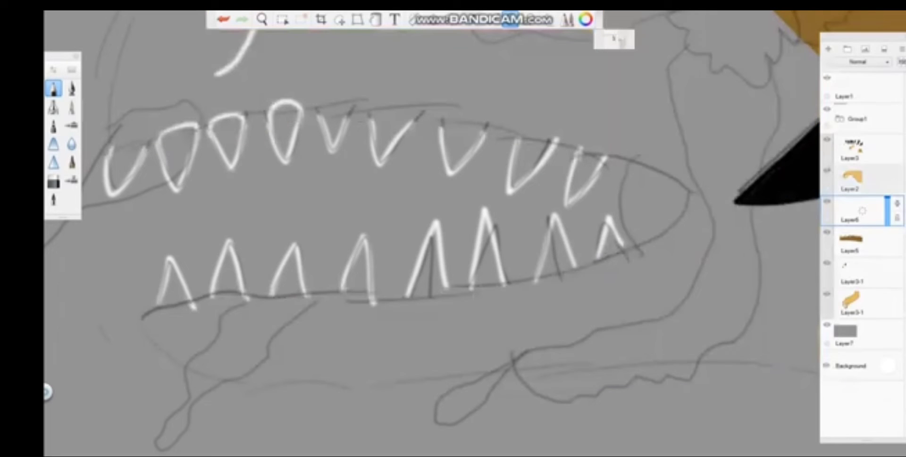
Step: Close the bases of the upper and lower tooth outlines with rounded white strokes
{"action": "left_click_drag", "start_coordinate": [317, 107], "coordinate": [351, 112]}
{"action": "mouse_move", "coordinate": [371, 113]}
{"action": "left_mouse_down"}
{"action": "mouse_move", "coordinate": [411, 109]}
{"action": "mouse_move", "coordinate": [482, 126]}
{"action": "left_mouse_up"}
{"action": "left_click_drag", "start_coordinate": [158, 292], "coordinate": [193, 307]}
{"action": "left_click_drag", "start_coordinate": [212, 293], "coordinate": [309, 298]}
{"action": "key", "text": "ctrl+z"}
{"action": "key", "text": "ctrl+z"}
{"action": "key", "text": "ctrl+y"}
{"action": "mouse_move", "coordinate": [340, 289]}
{"action": "left_mouse_down"}
{"action": "mouse_move", "coordinate": [373, 298]}
{"action": "mouse_move", "coordinate": [504, 283]}
{"action": "left_mouse_up"}
{"action": "left_click_drag", "start_coordinate": [536, 278], "coordinate": [634, 252]}
Step: Show Layer2 again and flood-fill every outlined upper and lower tooth with white
{"action": "key", "text": "f"}
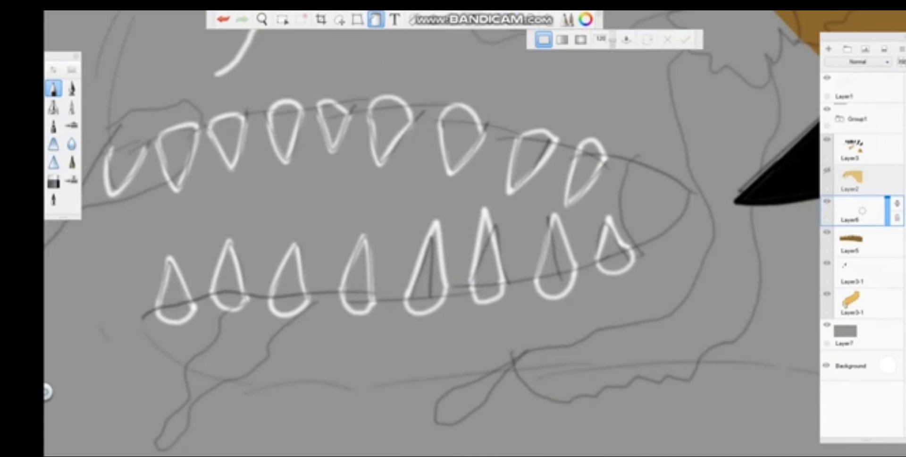
{"action": "left_click", "coordinate": [123, 172]}
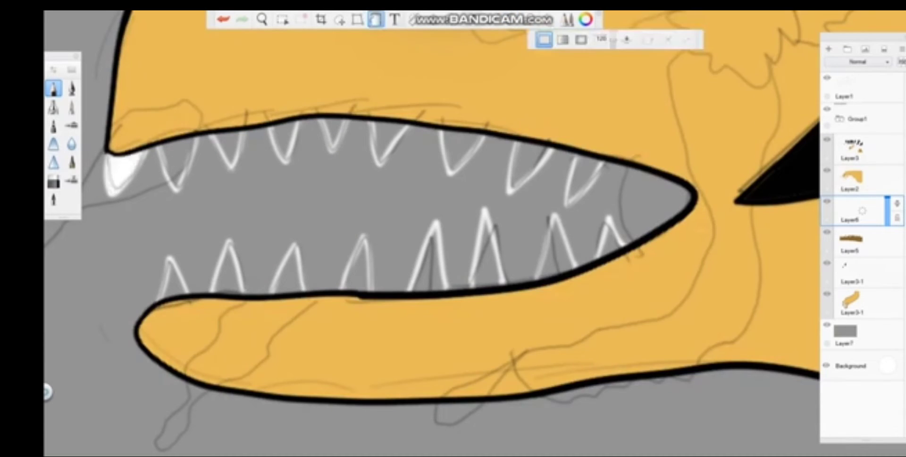
{"action": "left_click", "coordinate": [177, 163]}
{"action": "left_click", "coordinate": [228, 148]}
{"action": "left_click", "coordinate": [285, 139]}
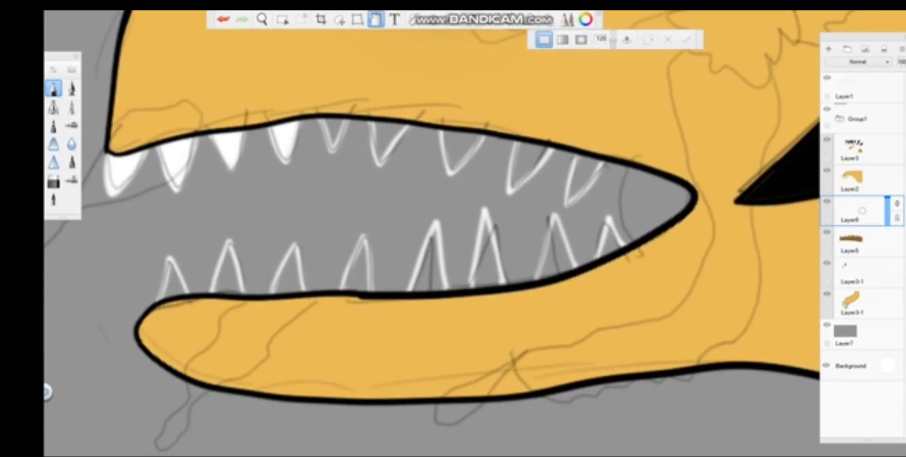
{"action": "left_click", "coordinate": [332, 135]}
{"action": "left_click", "coordinate": [389, 141]}
{"action": "left_click", "coordinate": [530, 168]}
{"action": "left_click", "coordinate": [557, 250]}
{"action": "left_click", "coordinate": [486, 257]}
{"action": "left_click", "coordinate": [358, 269]}
{"action": "left_click", "coordinate": [228, 273]}
{"action": "left_click", "coordinate": [174, 281]}
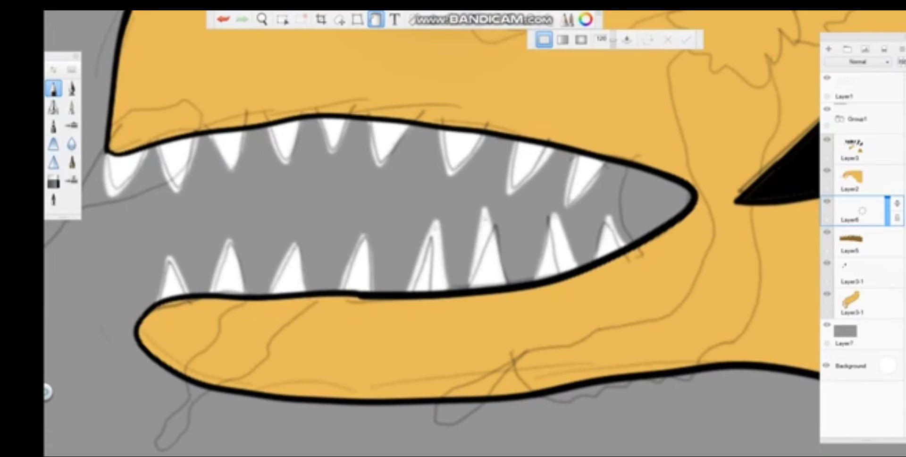
{"action": "key", "text": "b"}
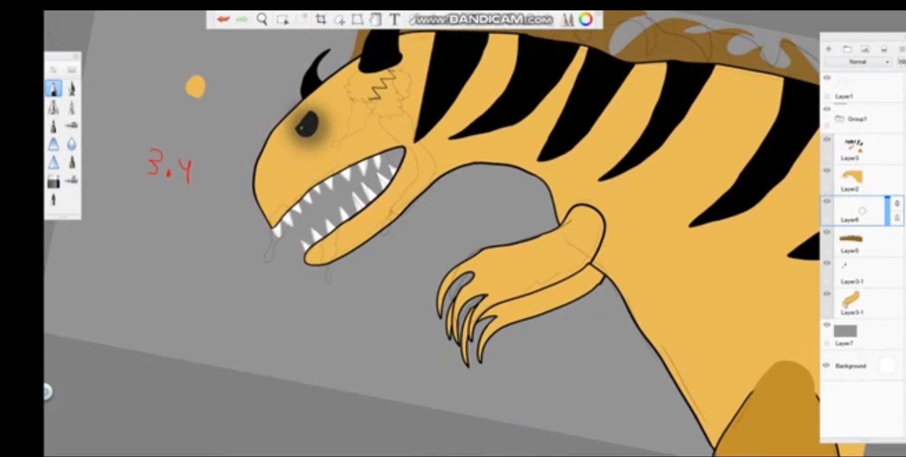
Step: Paint the three claw tips of the near hand near-black on Layer3
{"action": "left_click", "coordinate": [854, 148]}
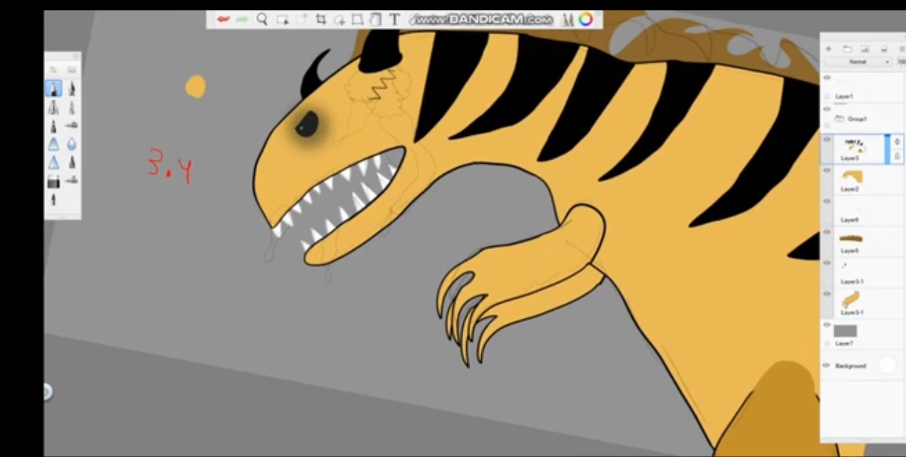
{"action": "key", "text": "Home"}
{"action": "key", "text": "ctrl+i"}
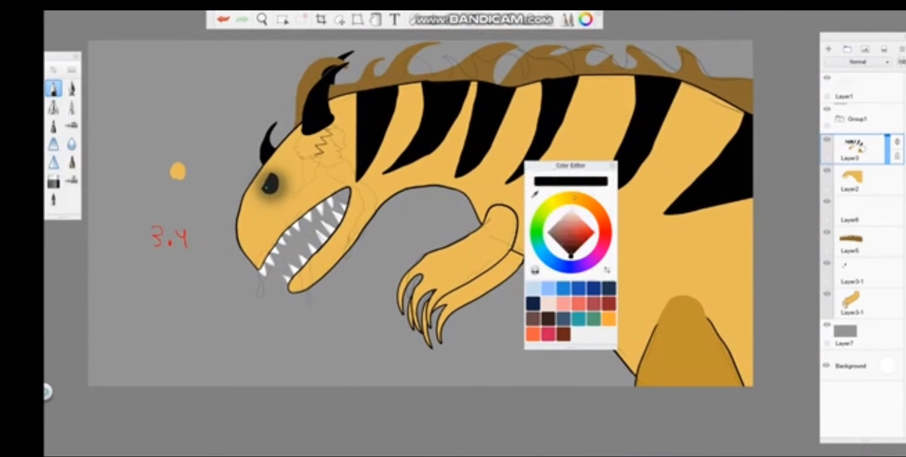
{"action": "key", "text": "ctrl+i"}
{"action": "scroll", "coordinate": [415, 311], "scroll_direction": "up", "scroll_amount": 5}
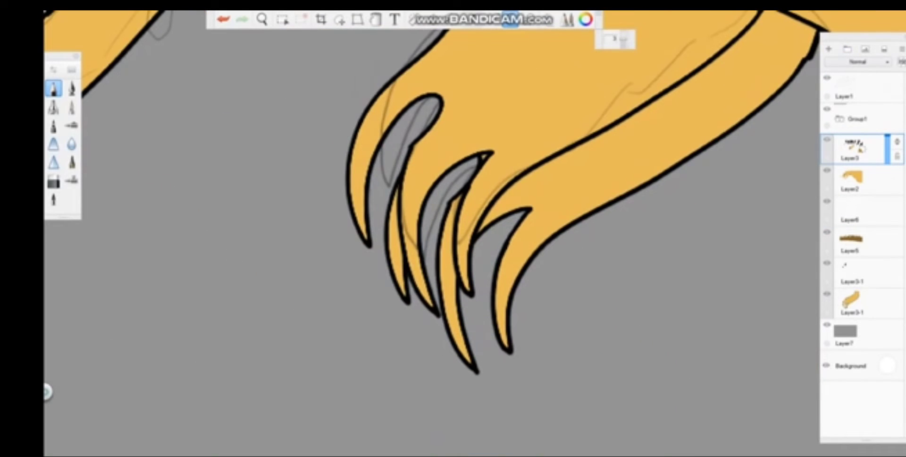
{"action": "left_click", "coordinate": [357, 207]}
{"action": "key", "text": "ctrl+z"}
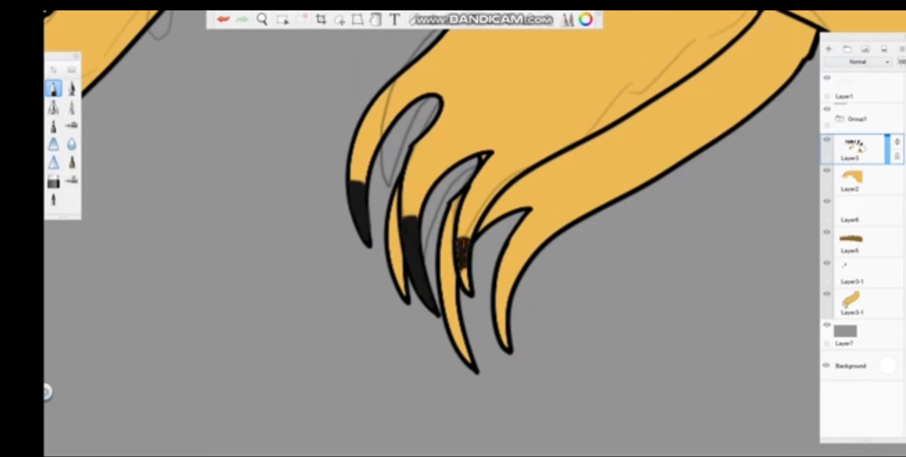
{"action": "scroll", "coordinate": [360, 227], "scroll_direction": "down", "scroll_amount": 2}
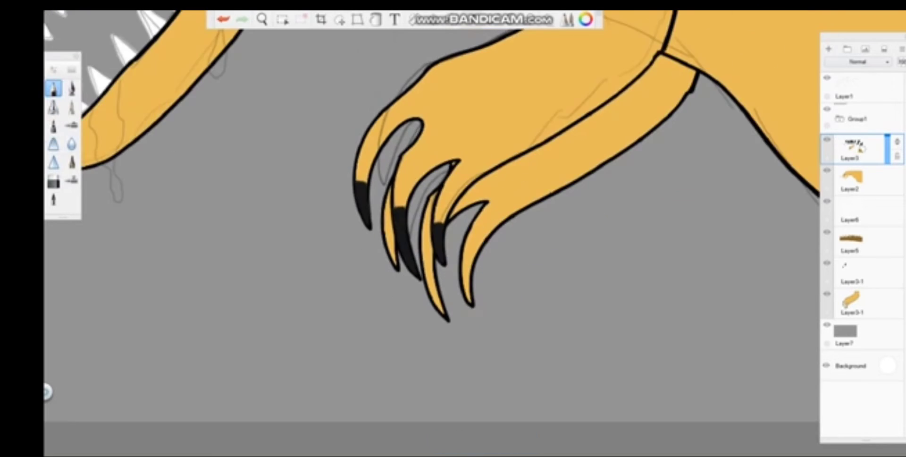
Step: Paint the far hand's three claw tips near-black on the bottom Layer3-1, hiding Layer3 while painting
{"action": "left_click", "coordinate": [852, 302]}
{"action": "scroll", "coordinate": [359, 236], "scroll_direction": "up", "scroll_amount": 4}
{"action": "left_click", "coordinate": [826, 139]}
{"action": "left_click_drag", "start_coordinate": [412, 185], "coordinate": [425, 257]}
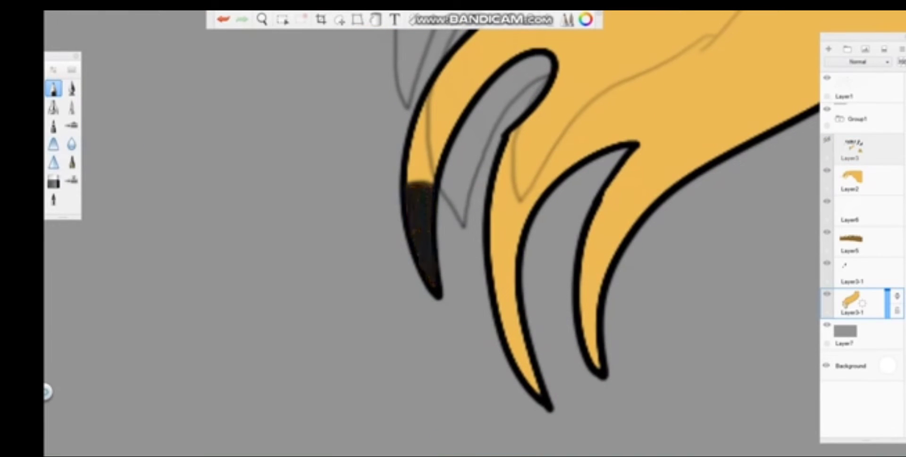
{"action": "mouse_move", "coordinate": [501, 261]}
{"action": "left_mouse_down"}
{"action": "mouse_move", "coordinate": [501, 299]}
{"action": "mouse_move", "coordinate": [526, 382]}
{"action": "left_mouse_up"}
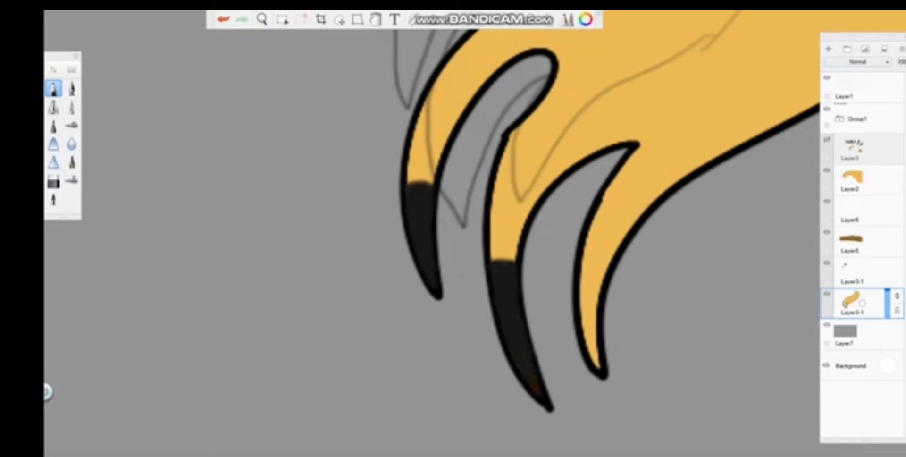
{"action": "left_click_drag", "start_coordinate": [585, 244], "coordinate": [609, 258]}
{"action": "left_click_drag", "start_coordinate": [594, 264], "coordinate": [592, 295]}
{"action": "left_click_drag", "start_coordinate": [587, 257], "coordinate": [590, 312]}
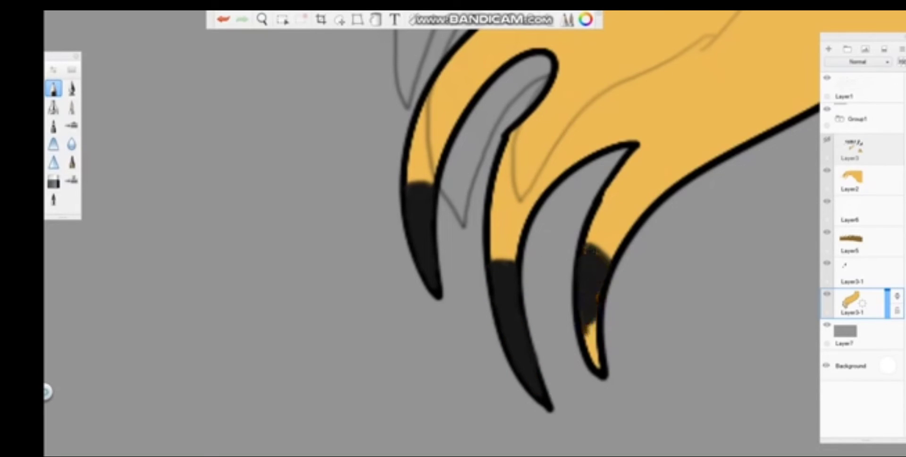
{"action": "left_click", "coordinate": [826, 139]}
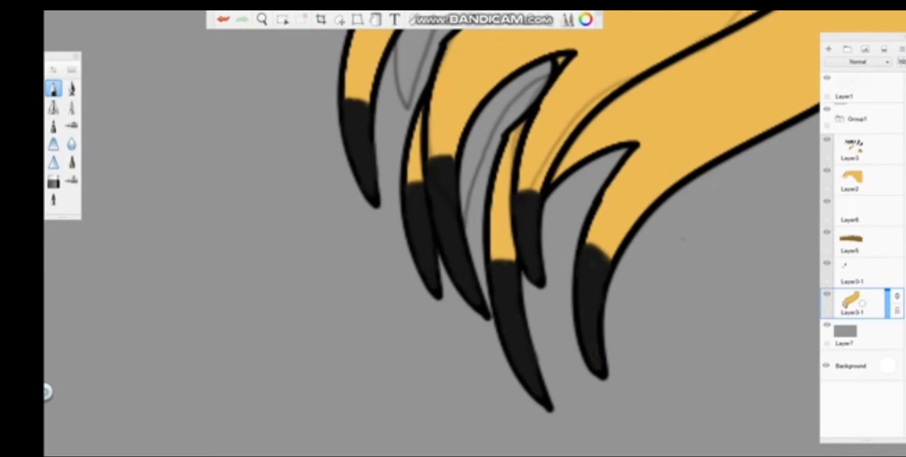
{"action": "key", "text": "Home"}
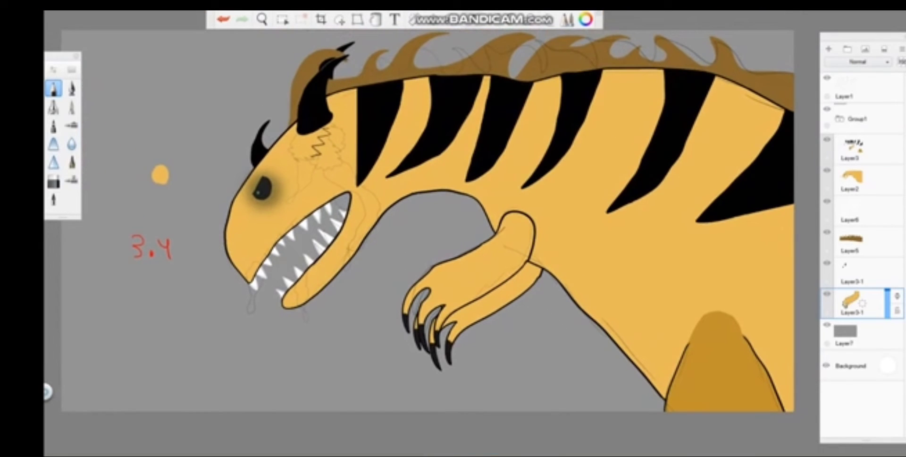
Step: Select the body layer Layer2 and pick a pale cream colour for the belly
{"action": "left_click", "coordinate": [856, 149]}
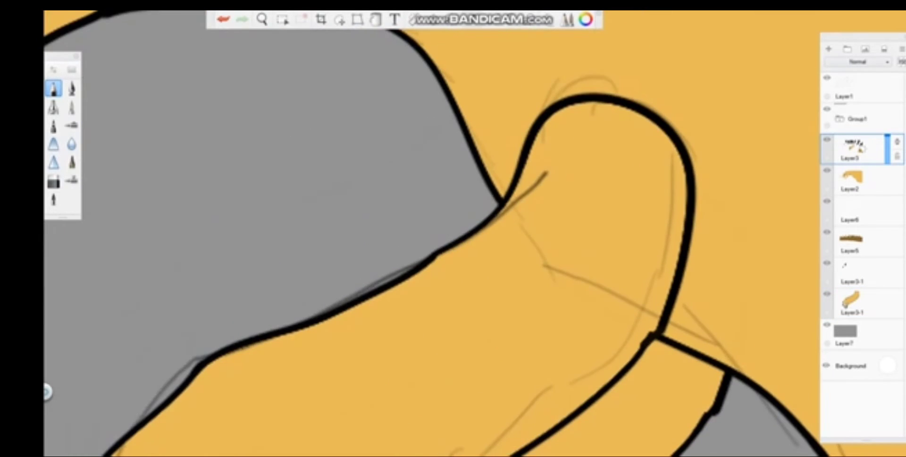
{"action": "key", "text": "Home"}
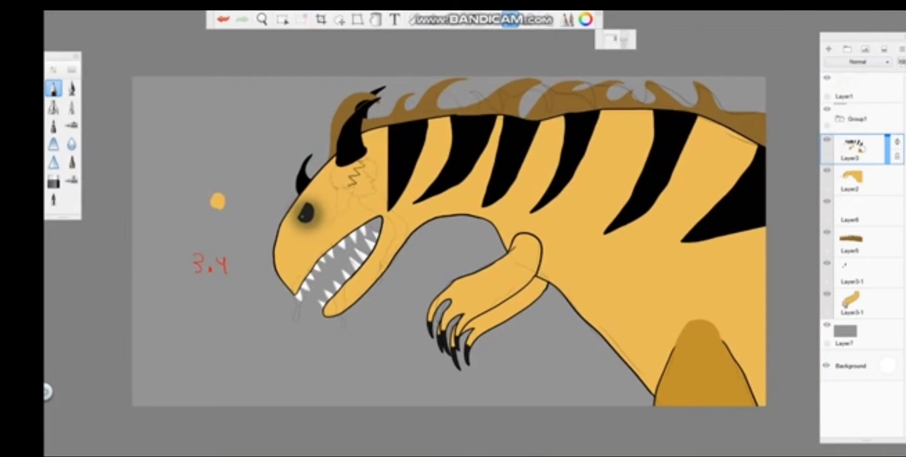
{"action": "left_click", "coordinate": [827, 140]}
{"action": "left_click", "coordinate": [851, 179]}
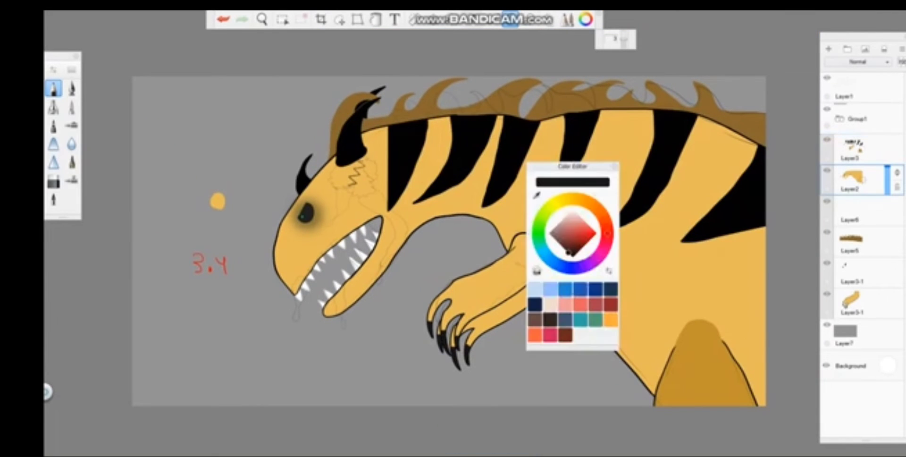
{"action": "left_click", "coordinate": [223, 19]}
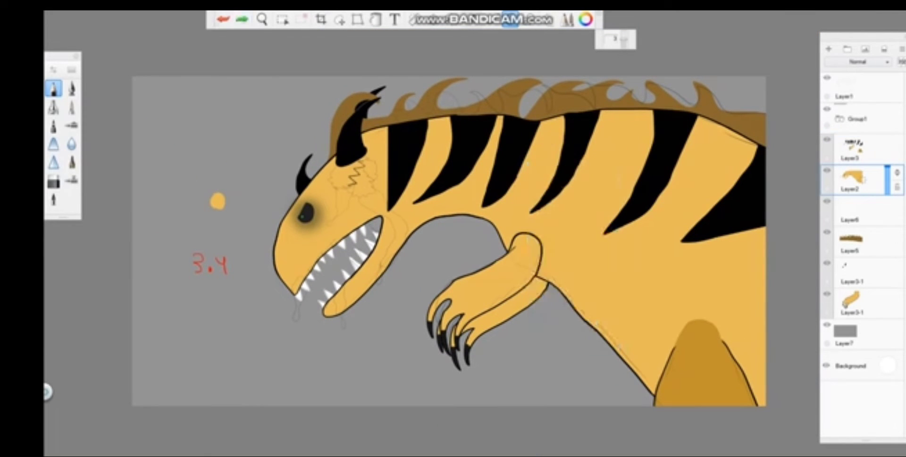
{"action": "scroll", "coordinate": [449, 240], "scroll_direction": "up", "scroll_amount": 2}
Step: Try drawing a pale belly boundary line on Layer2 from the throat past the arm to the thigh for filling
{"action": "double_click", "coordinate": [72, 88]}
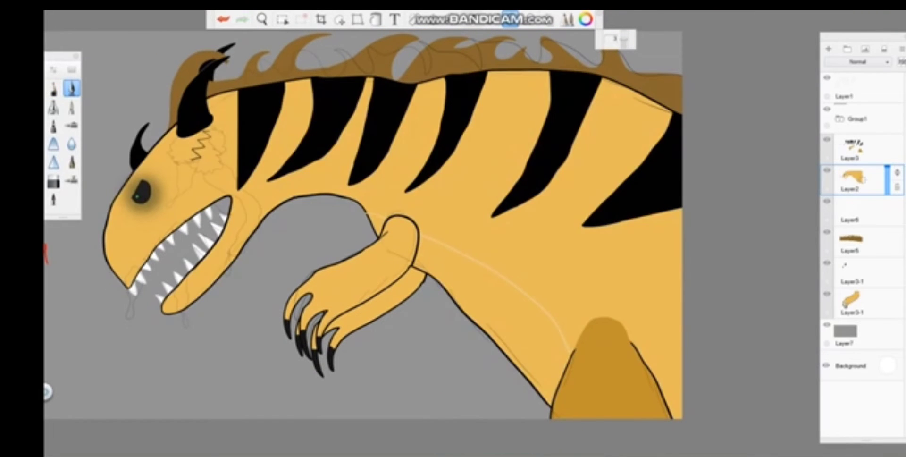
{"action": "key", "text": "ctrl+z"}
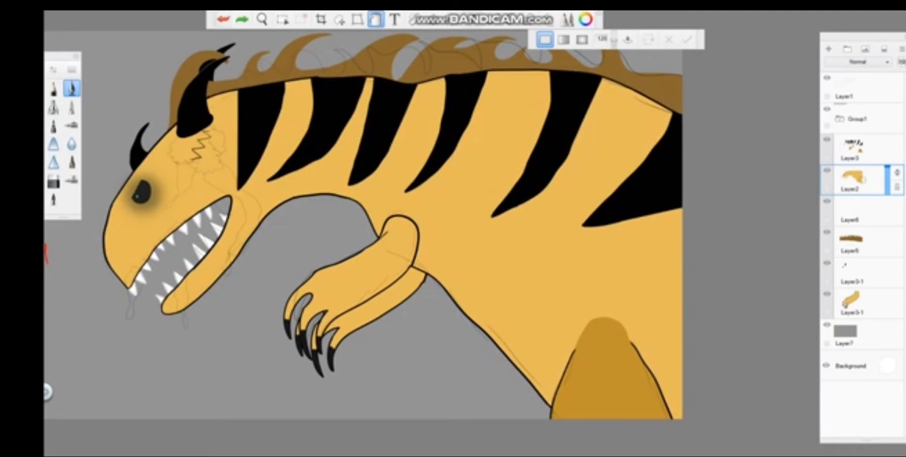
{"action": "key", "text": "Escape"}
{"action": "scroll", "coordinate": [442, 334], "scroll_direction": "up", "scroll_amount": 2}
{"action": "key", "text": "ctrl+y"}
{"action": "key", "text": "ctrl+z"}
{"action": "key", "text": "ctrl+y"}
{"action": "scroll", "coordinate": [320, 142], "scroll_direction": "up", "scroll_amount": 4}
{"action": "key", "text": "ctrl+z"}
{"action": "key", "text": "Escape"}
{"action": "left_click", "coordinate": [53, 89]}
{"action": "key", "text": "f"}
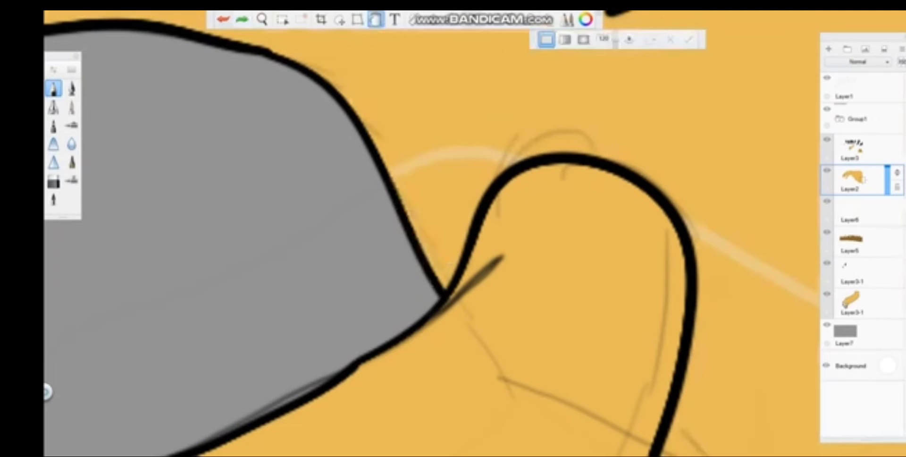
{"action": "scroll", "coordinate": [425, 236], "scroll_direction": "down", "scroll_amount": 5}
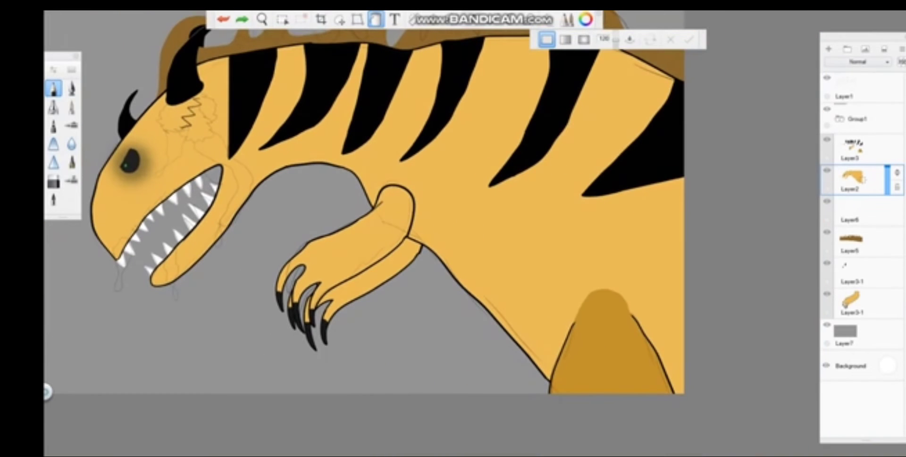
Step: Add a layer above Layer2 and draw a pale cream belly boundary line from the throat past the arm towards the thigh
{"action": "key", "text": "Escape"}
{"action": "left_click", "coordinate": [828, 49]}
{"action": "left_click", "coordinate": [71, 89]}
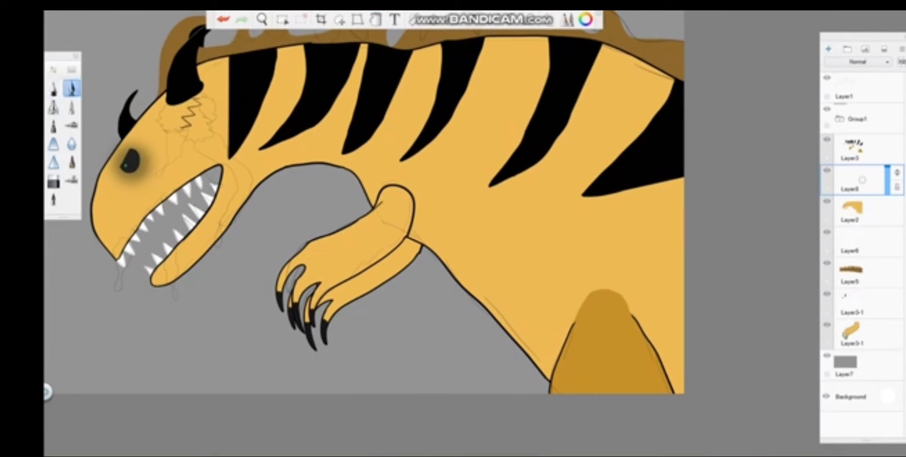
{"action": "scroll", "coordinate": [396, 193], "scroll_direction": "up", "scroll_amount": 6}
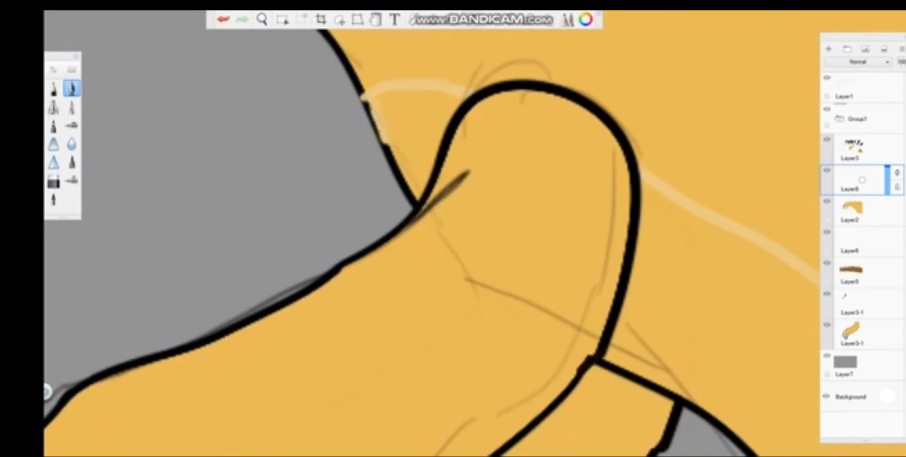
Step: Draw the belly's pale cream lower edge along the inside of the black underside outline, from behind the arm towards the thigh
{"action": "mouse_move", "coordinate": [397, 155]}
{"action": "left_mouse_down"}
{"action": "mouse_move", "coordinate": [498, 248]}
{"action": "mouse_move", "coordinate": [437, 200]}
{"action": "mouse_move", "coordinate": [584, 291]}
{"action": "left_mouse_up"}
{"action": "key", "text": "ctrl+z"}
{"action": "scroll", "coordinate": [424, 236], "scroll_direction": "down", "scroll_amount": 3}
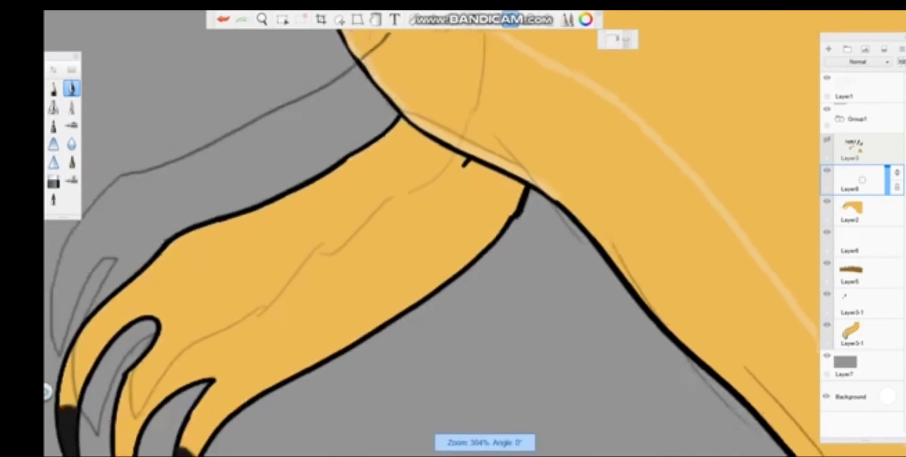
{"action": "scroll", "coordinate": [425, 236], "scroll_direction": "up", "scroll_amount": 2}
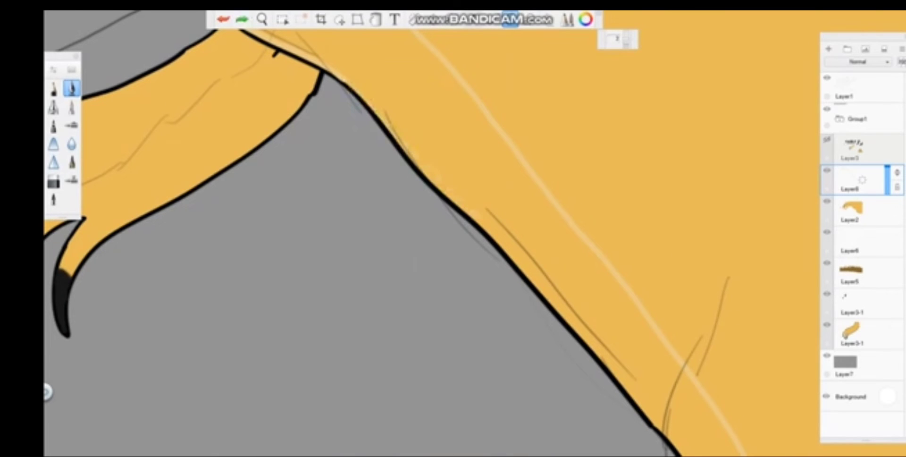
{"action": "scroll", "coordinate": [349, 76], "scroll_direction": "up", "scroll_amount": 2}
{"action": "left_click_drag", "start_coordinate": [346, 113], "coordinate": [573, 373]}
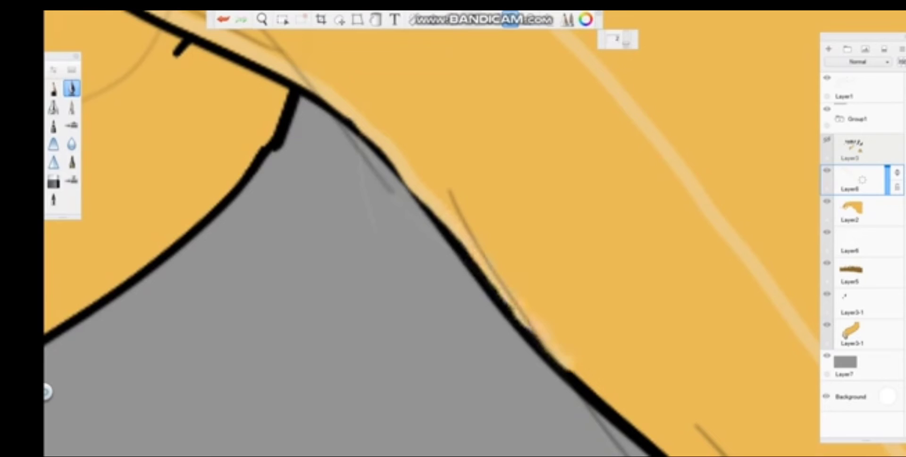
{"action": "scroll", "coordinate": [338, 281], "scroll_direction": "down", "scroll_amount": 1}
Step: Complete the cream edge down to the thigh and fill the enclosed belly band with the pale cream colour
{"action": "left_click_drag", "start_coordinate": [567, 330], "coordinate": [349, 101]}
{"action": "key", "text": "ctrl+l"}
{"action": "mouse_move", "coordinate": [304, 122]}
{"action": "left_mouse_down"}
{"action": "mouse_move", "coordinate": [387, 199]}
{"action": "mouse_move", "coordinate": [542, 375]}
{"action": "left_mouse_up"}
{"action": "scroll", "coordinate": [519, 283], "scroll_direction": "down", "scroll_amount": 1}
{"action": "left_click_drag", "start_coordinate": [507, 219], "coordinate": [586, 313]}
{"action": "key", "text": "ctrl+z"}
{"action": "left_click_drag", "start_coordinate": [550, 268], "coordinate": [623, 354]}
{"action": "scroll", "coordinate": [519, 283], "scroll_direction": "down", "scroll_amount": 3}
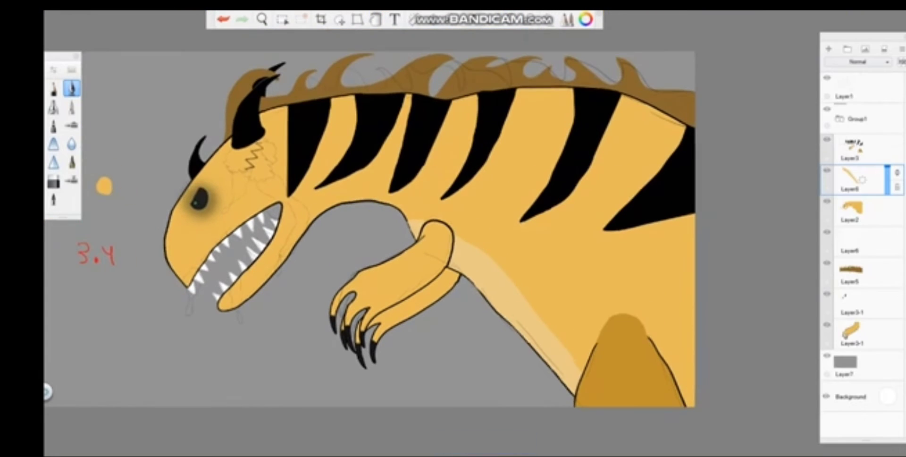
{"action": "scroll", "coordinate": [439, 245], "scroll_direction": "up", "scroll_amount": 5}
{"action": "key", "text": "e"}
{"action": "key", "text": "ctrl+b"}
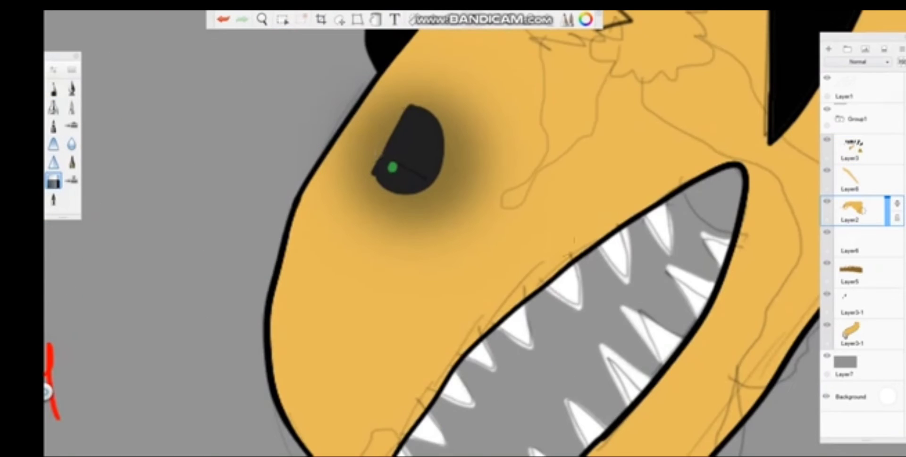
{"action": "scroll", "coordinate": [452, 227], "scroll_direction": "down", "scroll_amount": 5}
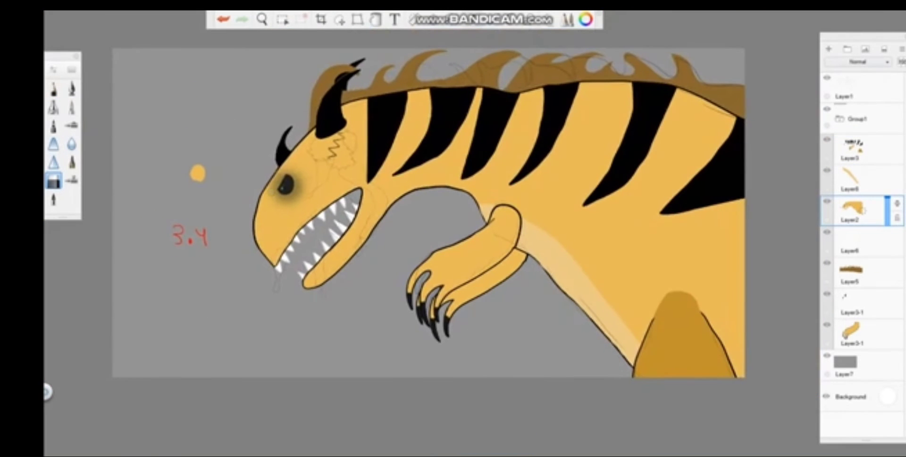
Step: Pick a dark brown and draw thin curved strand lines throughout the brown crest, from the head to the back
{"action": "key", "text": "b"}
{"action": "left_click", "coordinate": [849, 149]}
{"action": "left_click", "coordinate": [493, 20]}
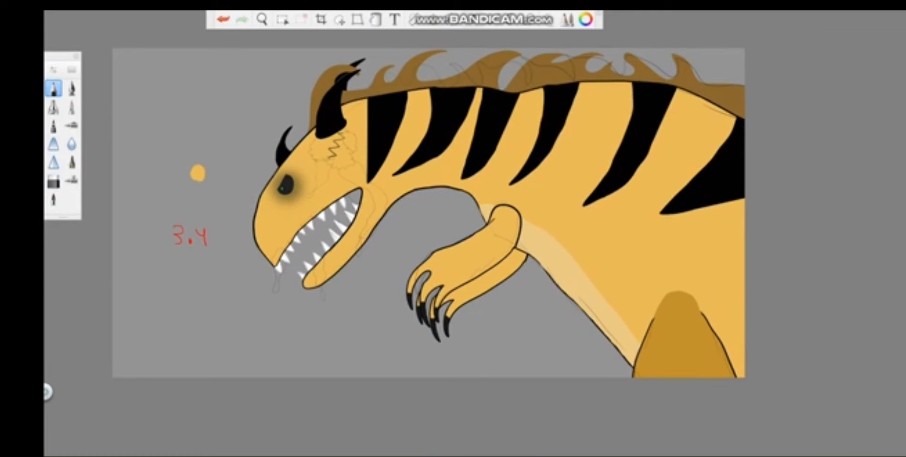
{"action": "left_click", "coordinate": [586, 19]}
{"action": "scroll", "coordinate": [533, 94], "scroll_direction": "up", "scroll_amount": 5}
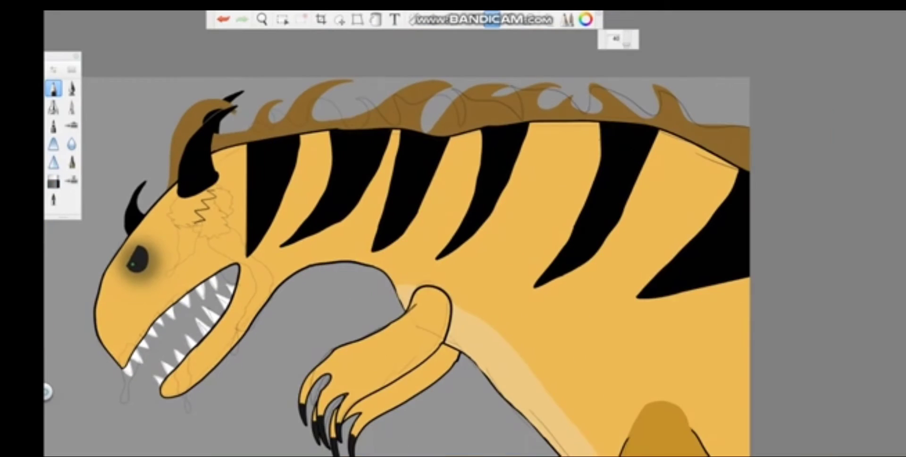
{"action": "key", "text": "ctrl+shift+c"}
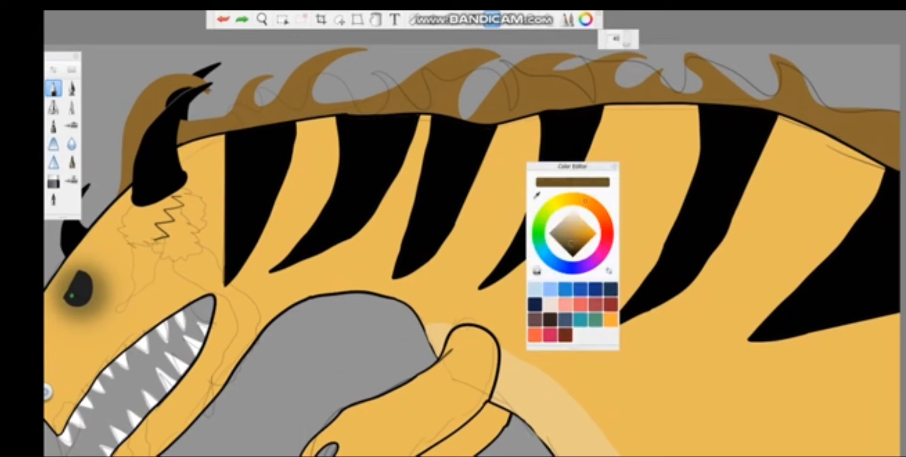
{"action": "key", "text": "Escape"}
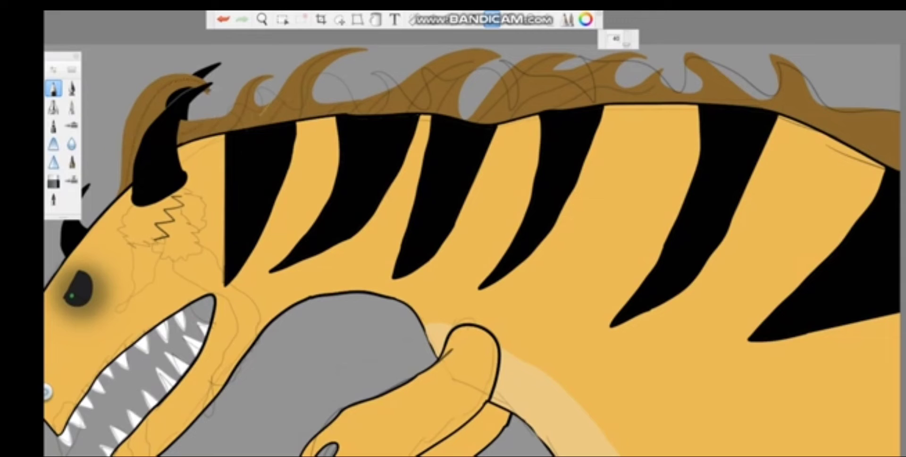
{"action": "scroll", "coordinate": [148, 240], "scroll_direction": "down", "scroll_amount": 1}
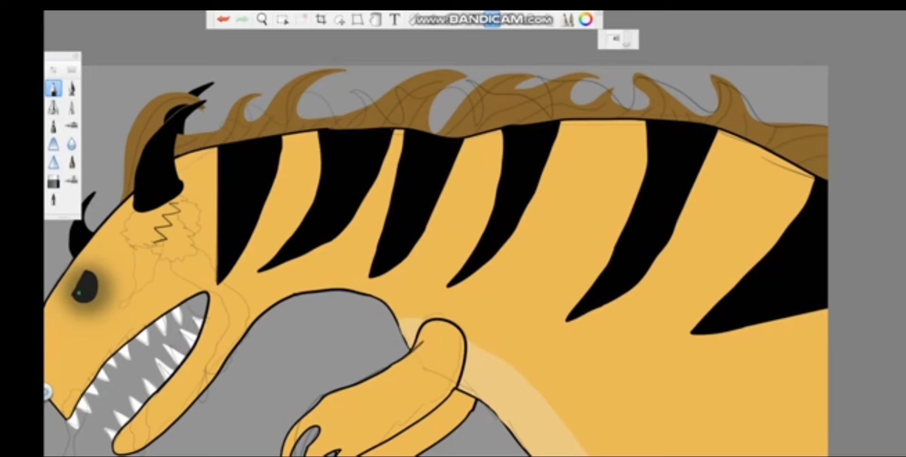
{"action": "key", "text": "ctrl+z"}
{"action": "scroll", "coordinate": [439, 254], "scroll_direction": "down", "scroll_amount": 3}
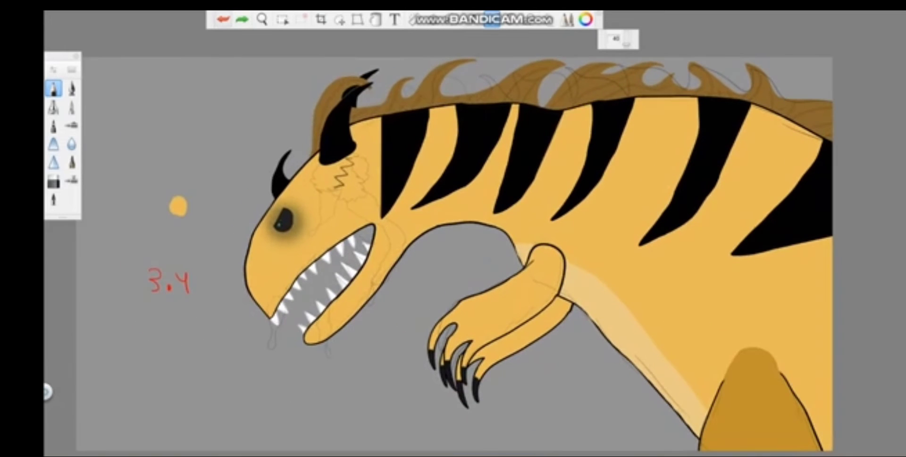
{"action": "key", "text": "ctrl+y"}
Step: Try airbrushing soft black shading along the rear edge of the first neck stripe on Layer3
{"action": "key", "text": "ctrl+l"}
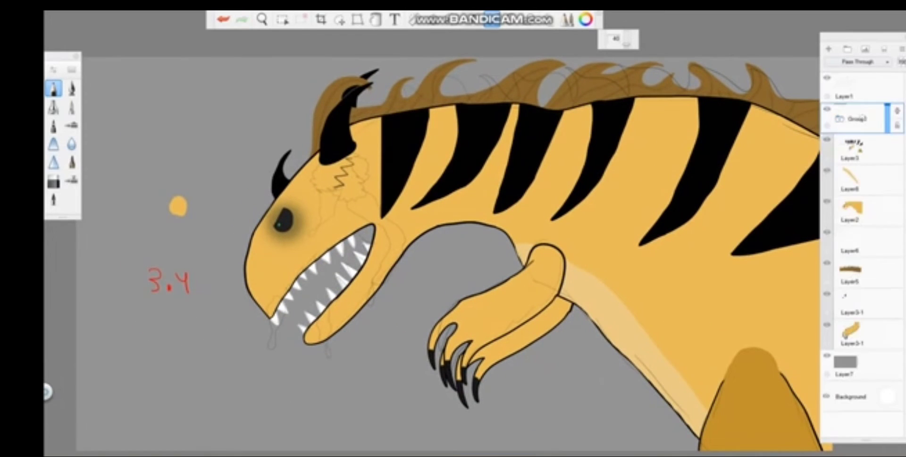
{"action": "left_click", "coordinate": [53, 107]}
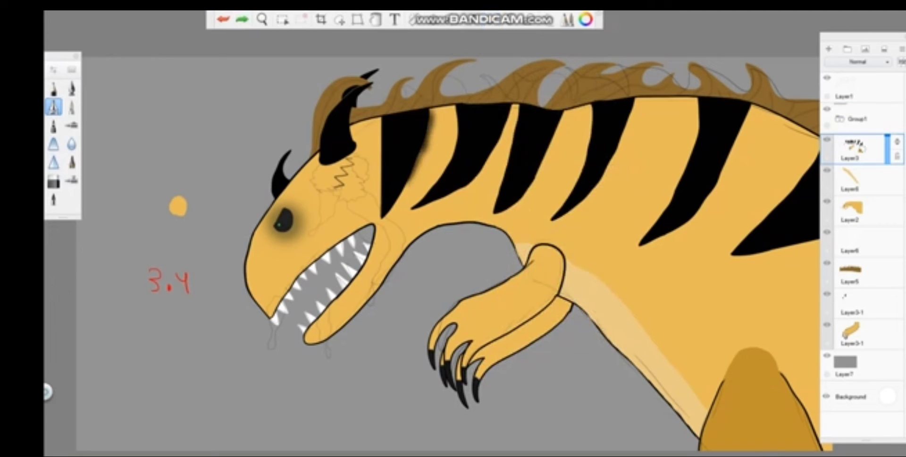
{"action": "left_click", "coordinate": [72, 89]}
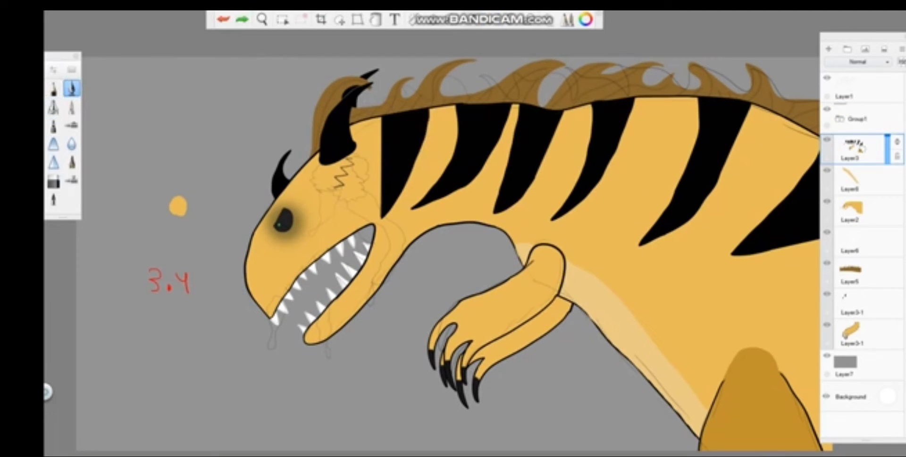
{"action": "key", "text": "minus"}
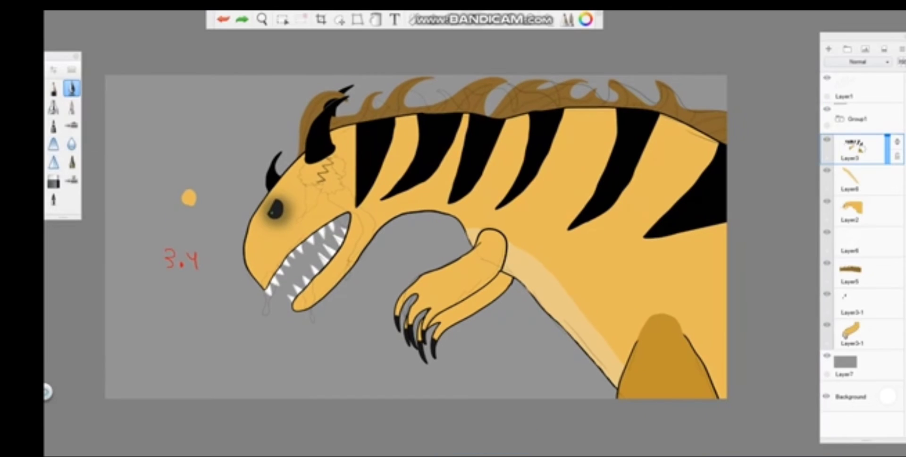
Step: Add a layer above Group1, hide the sketch layer Layer1, and try a low-opacity bright yellow fill over the whole canvas
{"action": "key", "text": "ctrl+shift+n"}
{"action": "left_click", "coordinate": [586, 19]}
{"action": "left_click", "coordinate": [564, 248]}
{"action": "left_click", "coordinate": [375, 19]}
{"action": "left_click", "coordinate": [599, 233]}
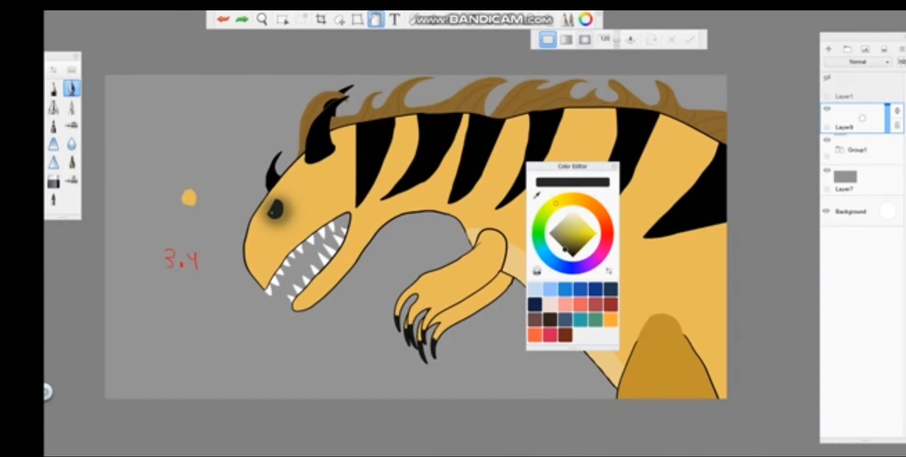
{"action": "left_click", "coordinate": [558, 202]}
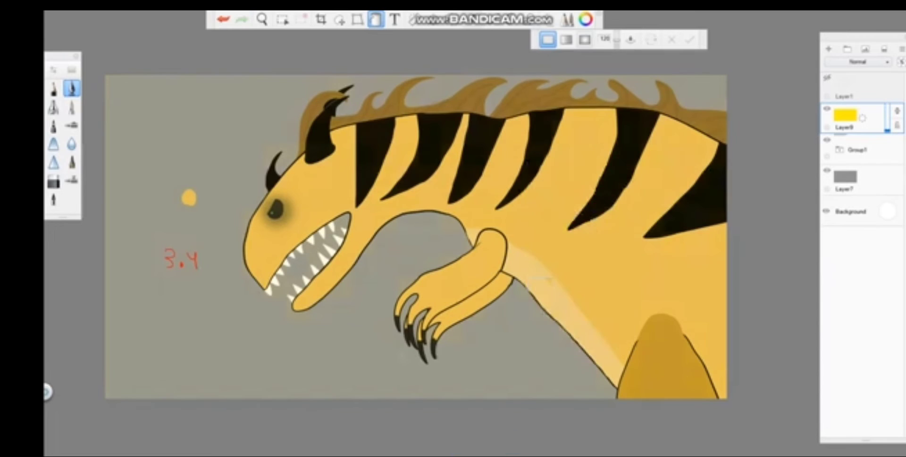
Step: Try erasing the yellow tint from the grey background around the arm with the Hard Eraser, and undo the tint fill
{"action": "double_click", "coordinate": [53, 181]}
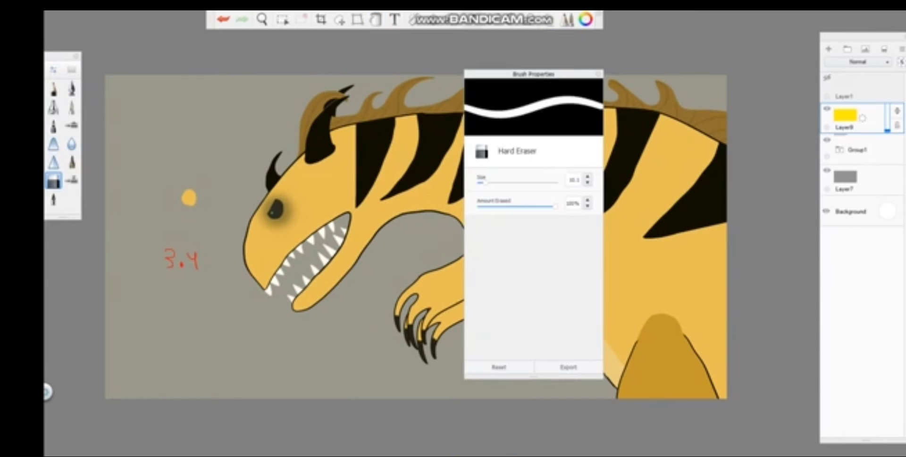
{"action": "key", "text": "ctrl+z"}
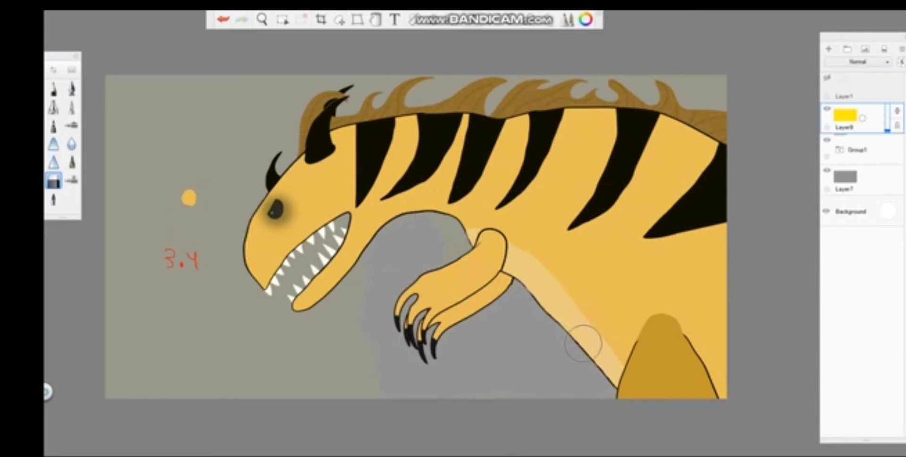
{"action": "key", "text": "ctrl+z"}
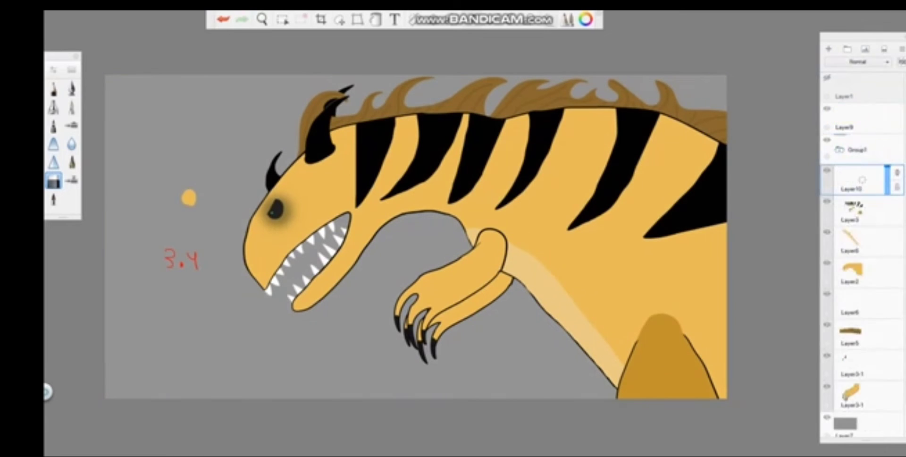
Step: Add a layer inside Group1, show the sketch, and draw a closed dark red wound outline around the sketched patch below the large horn
{"action": "key", "text": "ctrl+shift+n"}
{"action": "key", "text": "ctrl+l"}
{"action": "key", "text": "ctrl+i"}
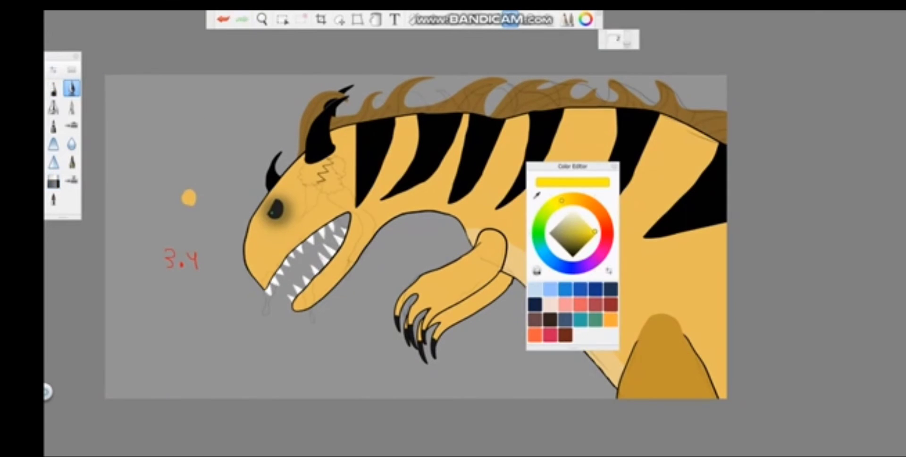
{"action": "scroll", "coordinate": [415, 236], "scroll_direction": "up", "scroll_amount": 3}
{"action": "left_click_drag", "start_coordinate": [590, 235], "coordinate": [586, 242]}
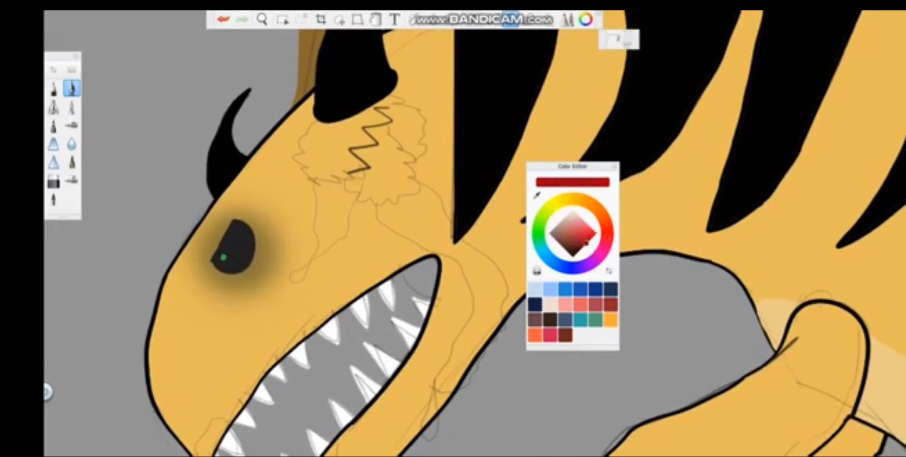
{"action": "left_click_drag", "start_coordinate": [415, 106], "coordinate": [408, 167]}
{"action": "key", "text": "ctrl+z"}
{"action": "scroll", "coordinate": [424, 236], "scroll_direction": "up", "scroll_amount": 2}
{"action": "mouse_move", "coordinate": [293, 141]}
{"action": "left_mouse_down"}
{"action": "mouse_move", "coordinate": [277, 226]}
{"action": "mouse_move", "coordinate": [425, 193]}
{"action": "mouse_move", "coordinate": [330, 108]}
{"action": "mouse_move", "coordinate": [295, 139]}
{"action": "left_mouse_up"}
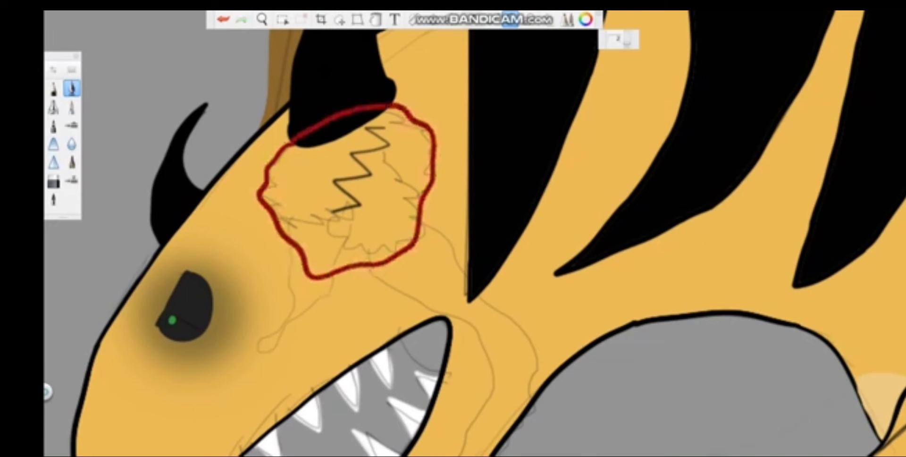
Step: Move the wound layer Layer10 below Layer3 and shrink the red outline slightly to fit the sketched patch
{"action": "key", "text": "ctrl+l"}
{"action": "left_click_drag", "start_coordinate": [852, 178], "coordinate": [852, 210]}
{"action": "left_click", "coordinate": [339, 19]}
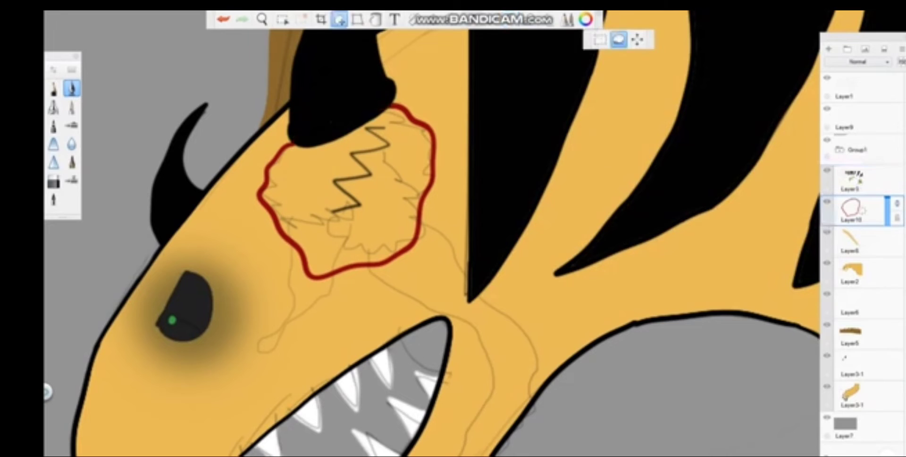
{"action": "left_click_drag", "start_coordinate": [429, 255], "coordinate": [420, 245]}
{"action": "key", "text": "Return"}
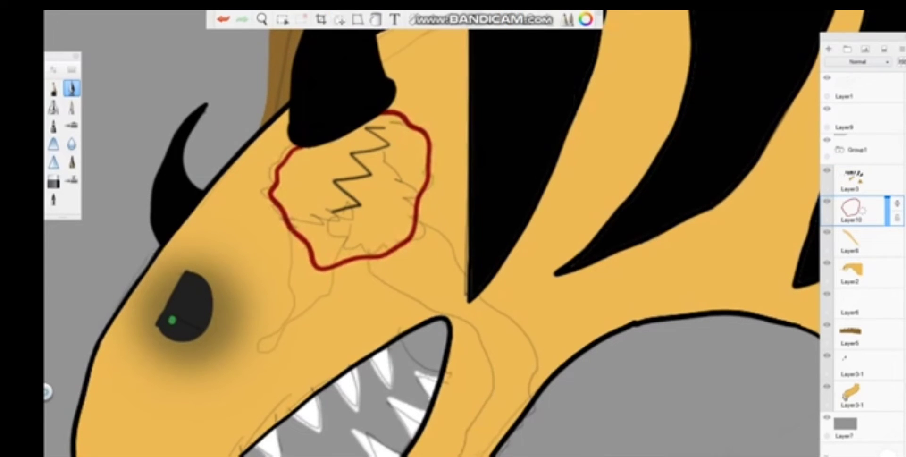
Step: Dab a dark red swatch beside the small front horn and try pale cream strokes inside the wound outline
{"action": "left_click_drag", "start_coordinate": [226, 143], "coordinate": [231, 119]}
{"action": "left_click", "coordinate": [586, 19]}
{"action": "left_click", "coordinate": [576, 213]}
{"action": "left_click_drag", "start_coordinate": [387, 147], "coordinate": [321, 192]}
{"action": "key", "text": "ctrl+z"}
{"action": "mouse_move", "coordinate": [355, 131]}
{"action": "left_mouse_down"}
{"action": "mouse_move", "coordinate": [311, 191]}
{"action": "mouse_move", "coordinate": [395, 119]}
{"action": "left_mouse_up"}
{"action": "key", "text": "ctrl+z"}
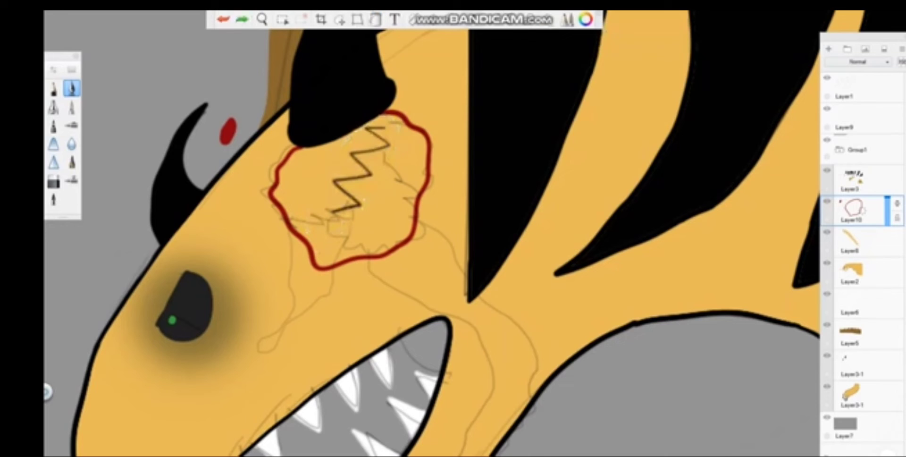
{"action": "key", "text": "ctrl+alt+c"}
{"action": "left_click_drag", "start_coordinate": [361, 144], "coordinate": [333, 238]}
{"action": "key", "text": "ctrl+z"}
{"action": "key", "text": "ctrl+alt+c"}
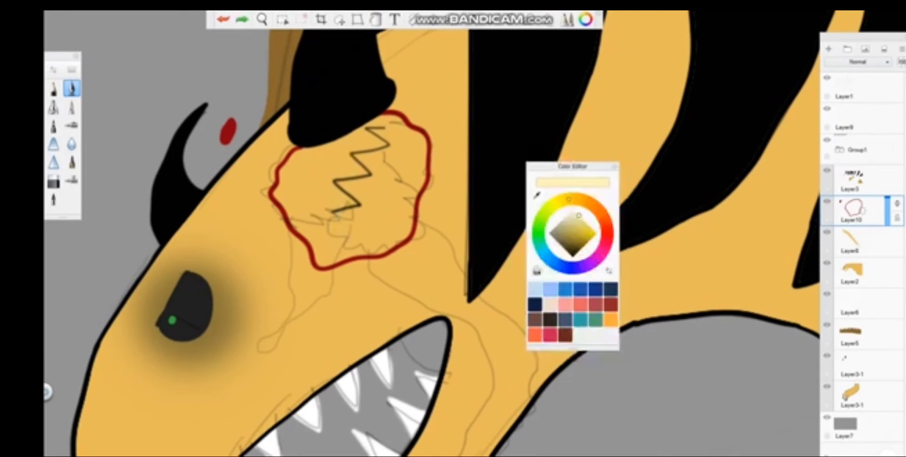
Step: Dab an off-white swatch and a light yellow swatch on either side of the red swatch near the small horn
{"action": "mouse_move", "coordinate": [579, 215]}
{"action": "left_mouse_down"}
{"action": "mouse_move", "coordinate": [590, 227]}
{"action": "mouse_move", "coordinate": [574, 210]}
{"action": "left_mouse_up"}
{"action": "mouse_move", "coordinate": [243, 108]}
{"action": "left_mouse_down"}
{"action": "mouse_move", "coordinate": [249, 97]}
{"action": "mouse_move", "coordinate": [245, 113]}
{"action": "left_mouse_up"}
{"action": "left_click_drag", "start_coordinate": [573, 210], "coordinate": [586, 222]}
{"action": "left_click_drag", "start_coordinate": [213, 145], "coordinate": [210, 159]}
Step: Return to dark red and fill the wound outline on the head with it
{"action": "left_click_drag", "start_coordinate": [561, 200], "coordinate": [607, 236]}
{"action": "left_click_drag", "start_coordinate": [585, 222], "coordinate": [586, 243]}
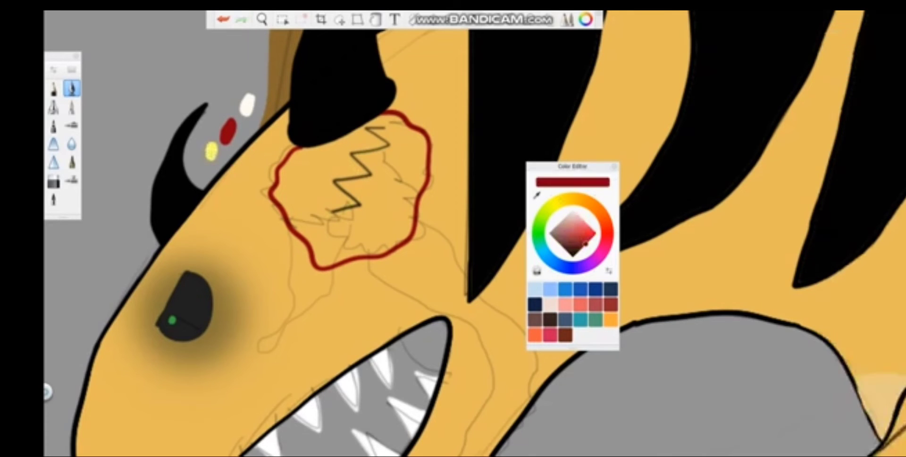
{"action": "left_click", "coordinate": [351, 207]}
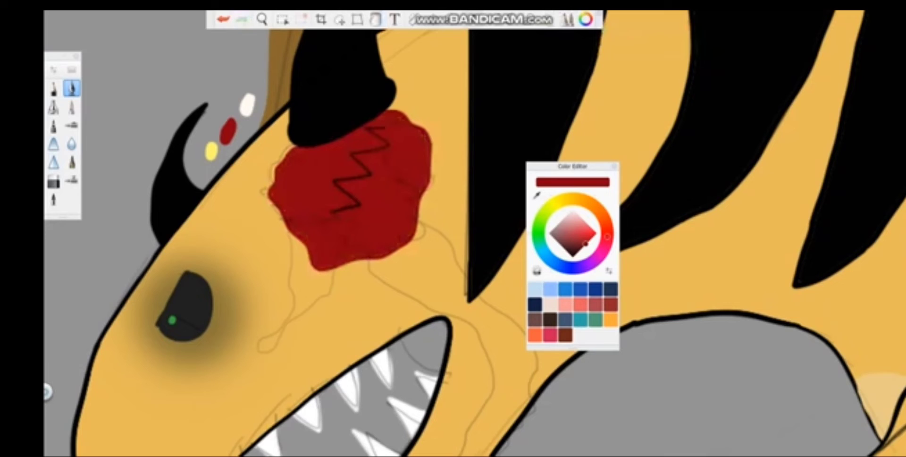
Step: Paint a solid off-white blob on the wound's edge nearest the eye
{"action": "left_click", "coordinate": [573, 210]}
{"action": "left_click_drag", "start_coordinate": [296, 216], "coordinate": [302, 236]}
{"action": "key", "text": "f"}
{"action": "key", "text": "ctrl+z"}
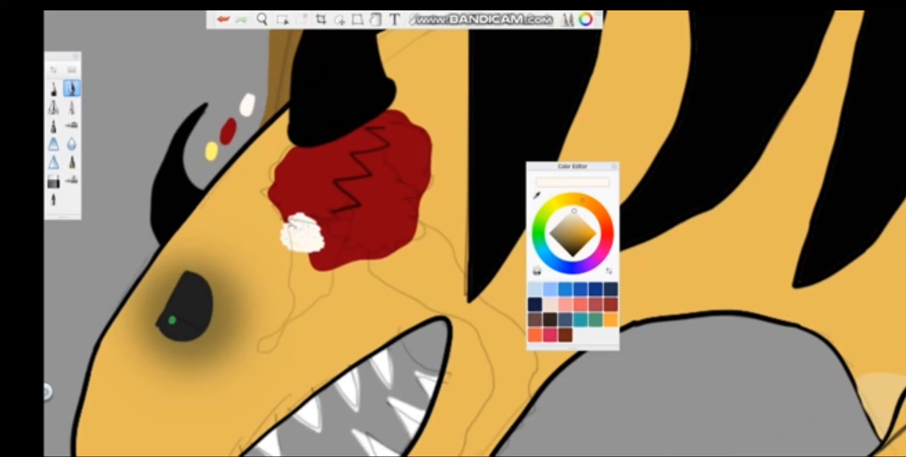
Step: Paint a light yellow rim around the off-white blob, with a yellow drip running down from it
{"action": "left_click", "coordinate": [559, 201]}
{"action": "left_click", "coordinate": [585, 222]}
{"action": "left_click_drag", "start_coordinate": [283, 221], "coordinate": [333, 307]}
{"action": "left_click_drag", "start_coordinate": [321, 257], "coordinate": [330, 302]}
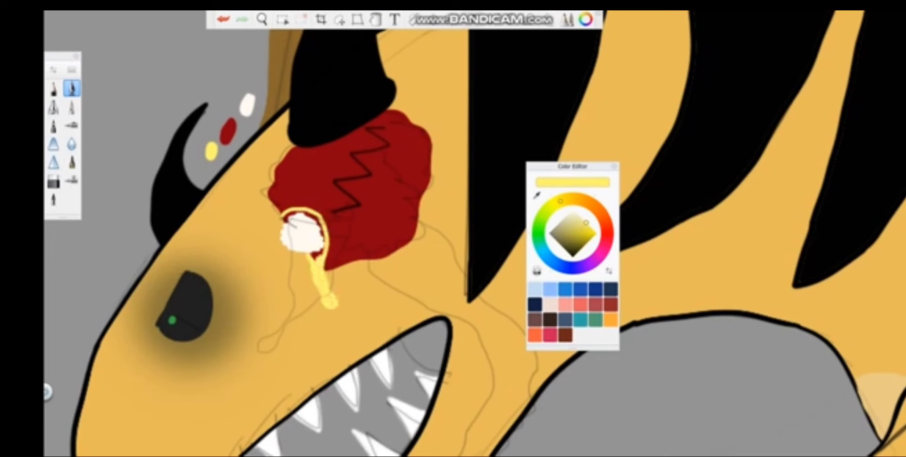
{"action": "left_click_drag", "start_coordinate": [408, 218], "coordinate": [434, 257]}
{"action": "key", "text": "ctrl+z"}
Step: Paint a second off-white blob on the wound's upper edge near the first stripe and surround it with a light yellow rim and drip
{"action": "left_click", "coordinate": [536, 195]}
{"action": "left_click", "coordinate": [302, 232]}
{"action": "left_click_drag", "start_coordinate": [399, 120], "coordinate": [415, 154]}
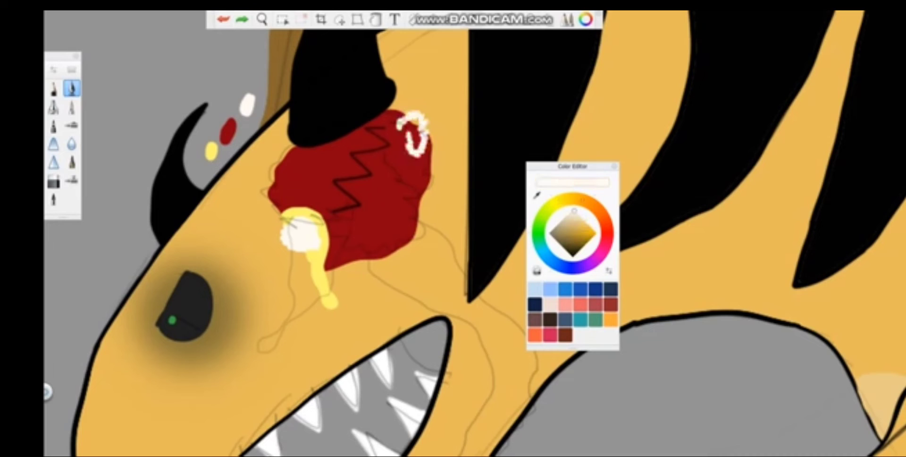
{"action": "left_click_drag", "start_coordinate": [406, 119], "coordinate": [418, 146]}
{"action": "left_click", "coordinate": [560, 201]}
{"action": "left_click", "coordinate": [585, 222]}
{"action": "mouse_move", "coordinate": [394, 116]}
{"action": "left_mouse_down"}
{"action": "mouse_move", "coordinate": [406, 199]}
{"action": "mouse_move", "coordinate": [429, 134]}
{"action": "left_mouse_up"}
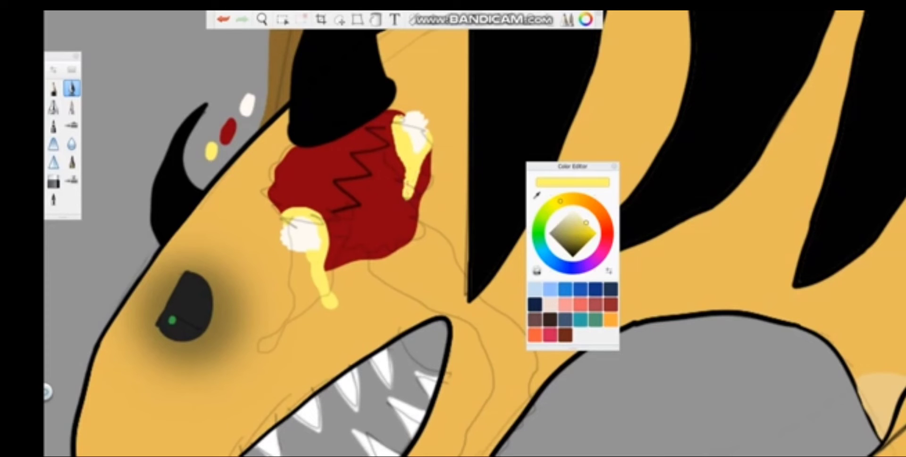
Step: Sample the wound's dark red and try drawing a blood trail from its lower edge towards the neck
{"action": "left_click", "coordinate": [536, 195]}
{"action": "left_click", "coordinate": [350, 222]}
{"action": "left_click_drag", "start_coordinate": [429, 234], "coordinate": [452, 253]}
{"action": "key", "text": "ctrl+z"}
{"action": "scroll", "coordinate": [453, 229], "scroll_direction": "down", "scroll_amount": 5}
{"action": "key", "text": "ctrl+l"}
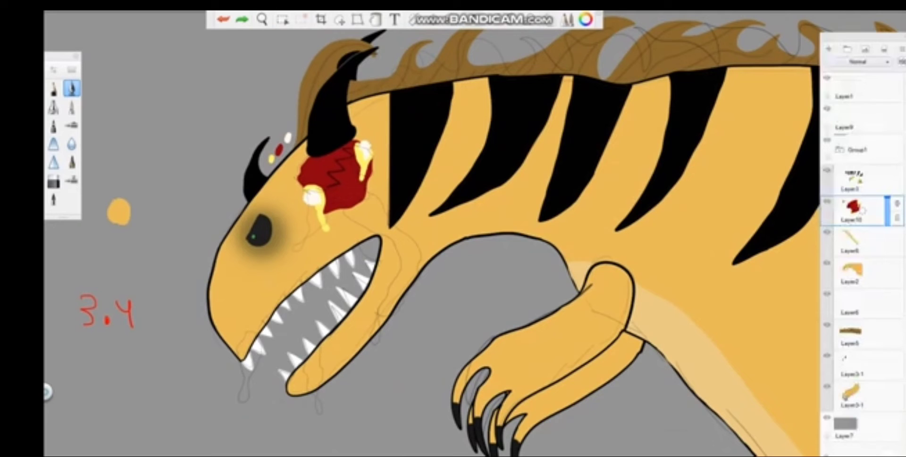
Step: On Layer6, outline the back corner of the mouth behind the teeth and fill it with bright pink
{"action": "key", "text": "Return"}
{"action": "left_click", "coordinate": [851, 302]}
{"action": "left_click", "coordinate": [585, 19]}
{"action": "left_click", "coordinate": [586, 243]}
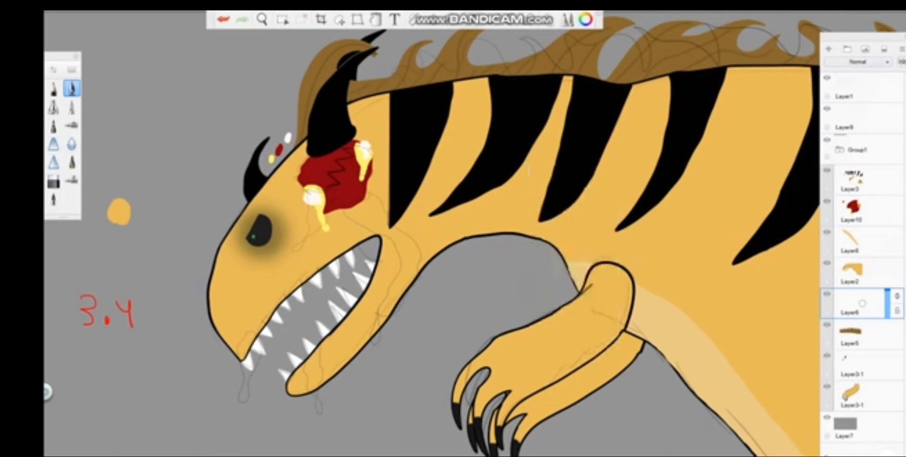
{"action": "scroll", "coordinate": [340, 283], "scroll_direction": "up", "scroll_amount": 5}
{"action": "left_click_drag", "start_coordinate": [394, 127], "coordinate": [456, 178]}
{"action": "left_click_drag", "start_coordinate": [424, 118], "coordinate": [464, 147]}
{"action": "scroll", "coordinate": [453, 229], "scroll_direction": "down", "scroll_amount": 5}
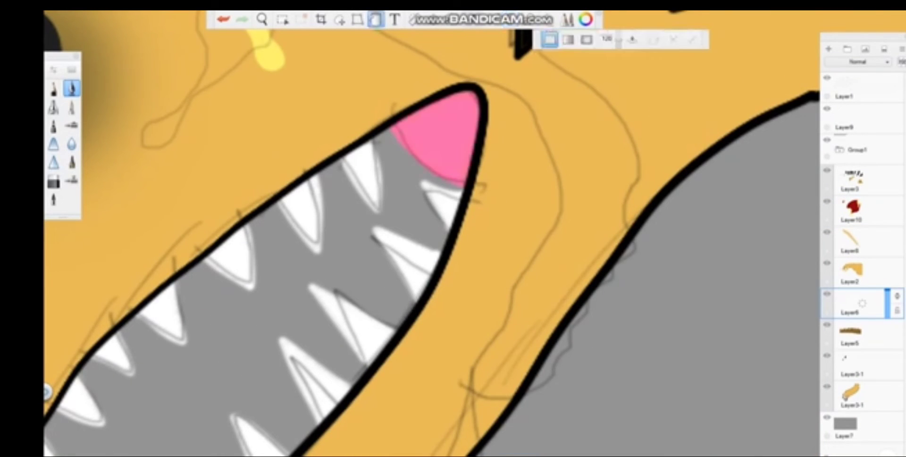
Step: Recolor the mouth's back corner with a softer, less saturated pink
{"action": "scroll", "coordinate": [452, 228], "scroll_direction": "up", "scroll_amount": 3}
{"action": "left_click", "coordinate": [586, 19]}
{"action": "key", "text": "ctrl+z"}
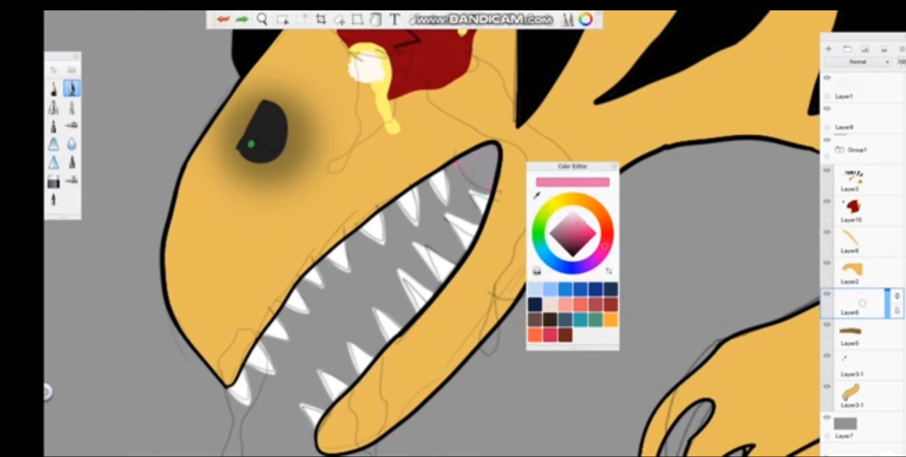
{"action": "scroll", "coordinate": [569, 184], "scroll_direction": "up", "scroll_amount": 3}
{"action": "key", "text": "ctrl+y"}
{"action": "scroll", "coordinate": [311, 236], "scroll_direction": "down", "scroll_amount": 4}
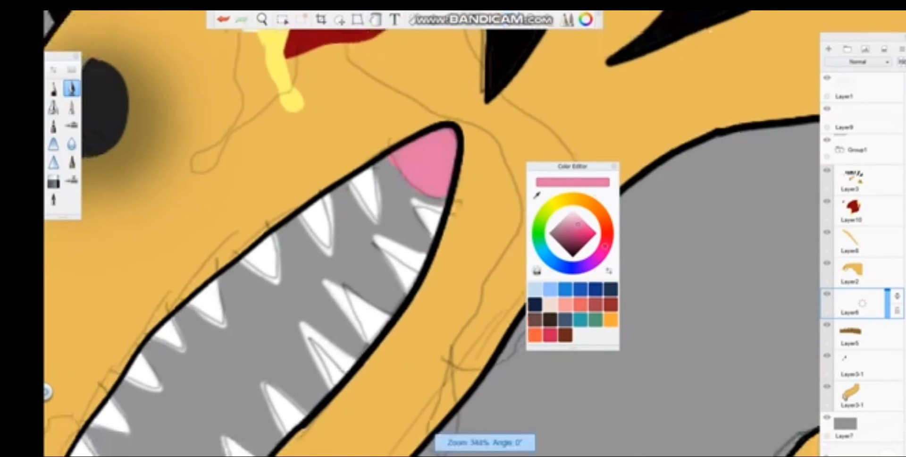
{"action": "scroll", "coordinate": [453, 228], "scroll_direction": "up", "scroll_amount": 3}
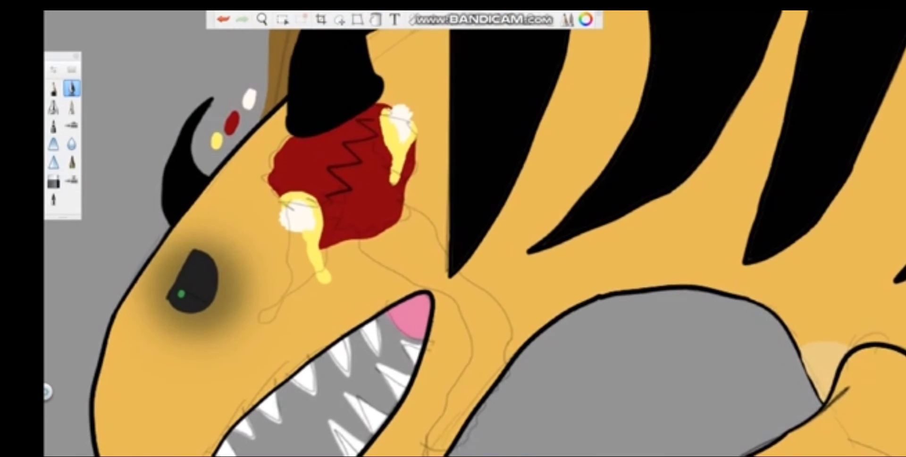
Step: Paint a third off-white blob on the wound's edge beneath the large horn and outline it in light yellow
{"action": "key", "text": "ctrl+l"}
{"action": "key", "text": "ctrl+l"}
{"action": "key", "text": "ctrl+i"}
{"action": "mouse_move", "coordinate": [292, 142]}
{"action": "left_mouse_down"}
{"action": "mouse_move", "coordinate": [241, 182]}
{"action": "mouse_move", "coordinate": [262, 159]}
{"action": "left_mouse_up"}
{"action": "mouse_move", "coordinate": [283, 124]}
{"action": "left_mouse_down"}
{"action": "mouse_move", "coordinate": [274, 148]}
{"action": "mouse_move", "coordinate": [285, 163]}
{"action": "mouse_move", "coordinate": [267, 162]}
{"action": "mouse_move", "coordinate": [230, 216]}
{"action": "left_mouse_up"}
{"action": "left_click", "coordinate": [537, 195]}
{"action": "left_click", "coordinate": [314, 250]}
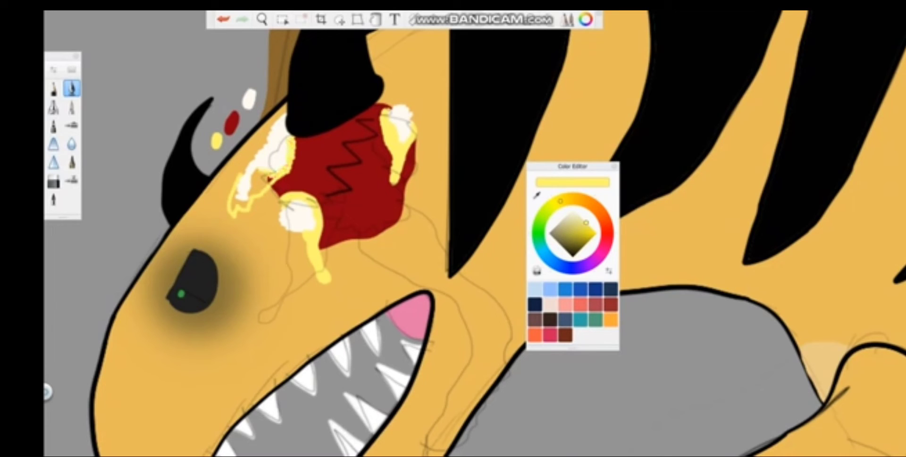
Step: Replace the blob's yellow outline with a light yellow rim along its wound side, ending in a short drip
{"action": "key", "text": "ctrl+z"}
{"action": "left_click_drag", "start_coordinate": [290, 161], "coordinate": [273, 194]}
{"action": "mouse_move", "coordinate": [301, 138]}
{"action": "left_mouse_down"}
{"action": "mouse_move", "coordinate": [283, 181]}
{"action": "mouse_move", "coordinate": [248, 205]}
{"action": "left_mouse_up"}
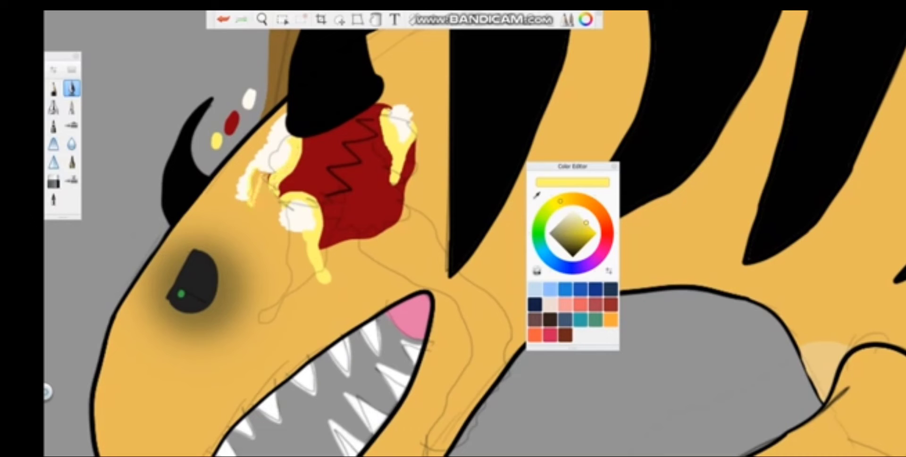
{"action": "key", "text": "ctrl+z"}
Step: Erase the trailing drip of the third blob with the Hard Eraser and touch up its off-white fill
{"action": "scroll", "coordinate": [453, 234], "scroll_direction": "down", "scroll_amount": 3}
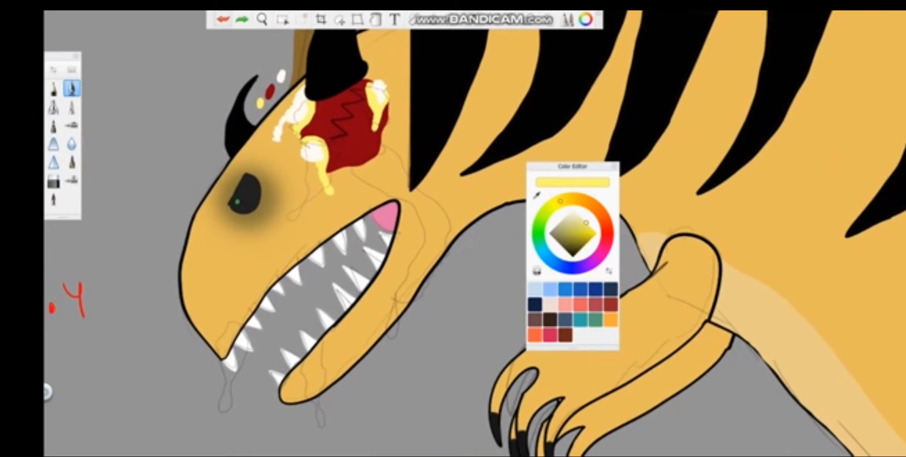
{"action": "left_click", "coordinate": [54, 181]}
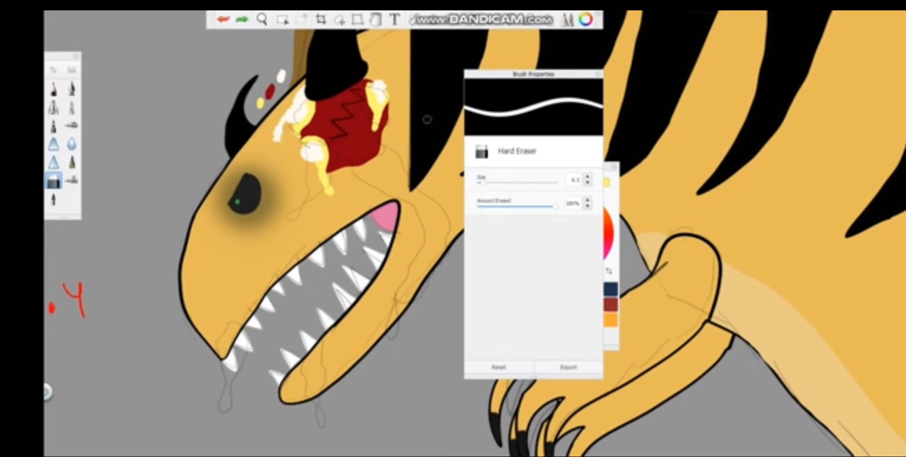
{"action": "scroll", "coordinate": [450, 149], "scroll_direction": "up", "scroll_amount": 4}
{"action": "left_click", "coordinate": [53, 181]}
{"action": "left_click_drag", "start_coordinate": [302, 111], "coordinate": [257, 212]}
{"action": "left_click", "coordinate": [53, 88]}
{"action": "left_click", "coordinate": [292, 126], "text": "alt"}
{"action": "left_click_drag", "start_coordinate": [288, 128], "coordinate": [298, 148]}
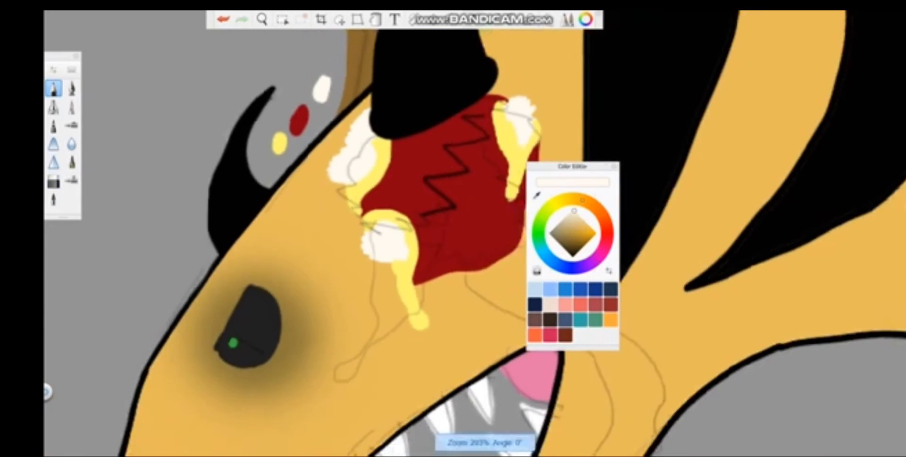
Step: Hide the sketch lines on Layer1
{"action": "scroll", "coordinate": [292, 136], "scroll_direction": "down", "scroll_amount": 3}
{"action": "key", "text": "ctrl+l"}
{"action": "scroll", "coordinate": [453, 227], "scroll_direction": "up", "scroll_amount": 3}
{"action": "key", "text": "Return"}
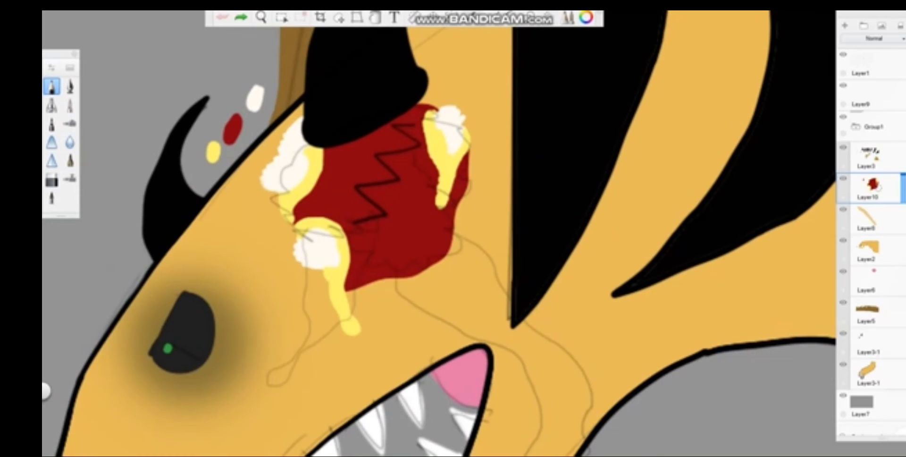
{"action": "left_click", "coordinate": [842, 54]}
{"action": "key", "text": "ctrl+l"}
Step: Try blending the yellow rims of the two lower pus blobs into the wound with the Smear brush
{"action": "left_click", "coordinate": [52, 141]}
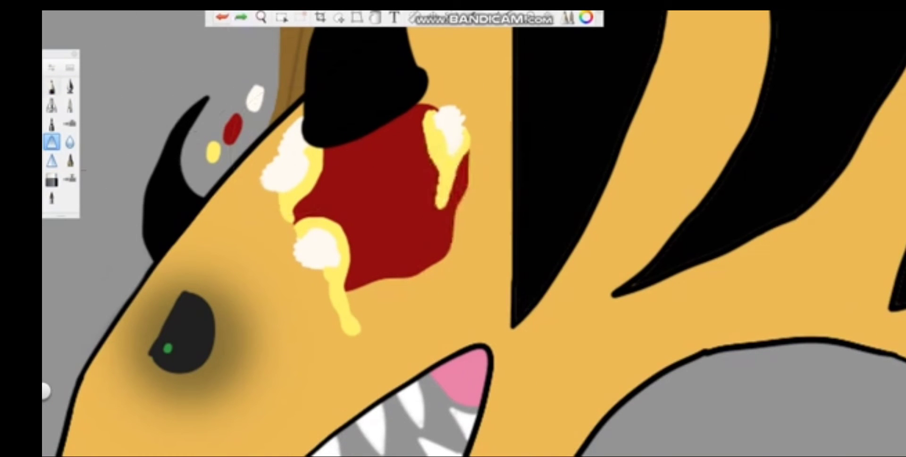
{"action": "key", "text": "ctrl+alt+b"}
{"action": "left_click_drag", "start_coordinate": [450, 123], "coordinate": [446, 207]}
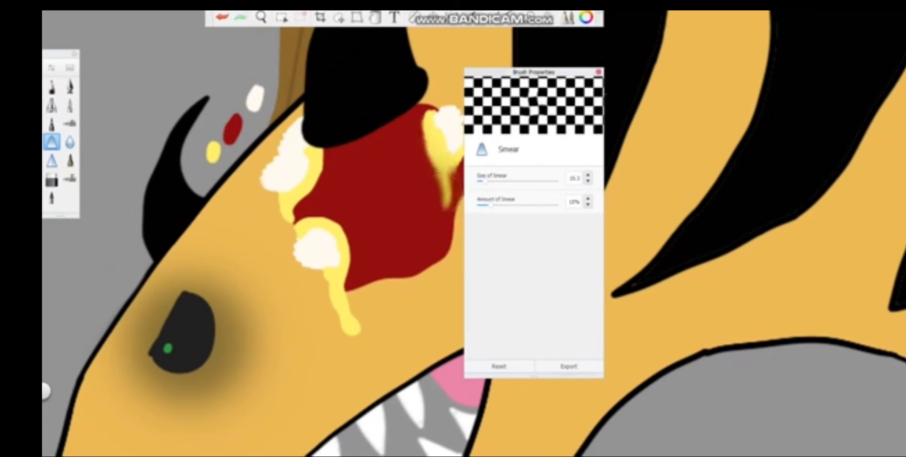
{"action": "key", "text": "ctrl+alt+b"}
{"action": "left_click_drag", "start_coordinate": [349, 250], "coordinate": [306, 226]}
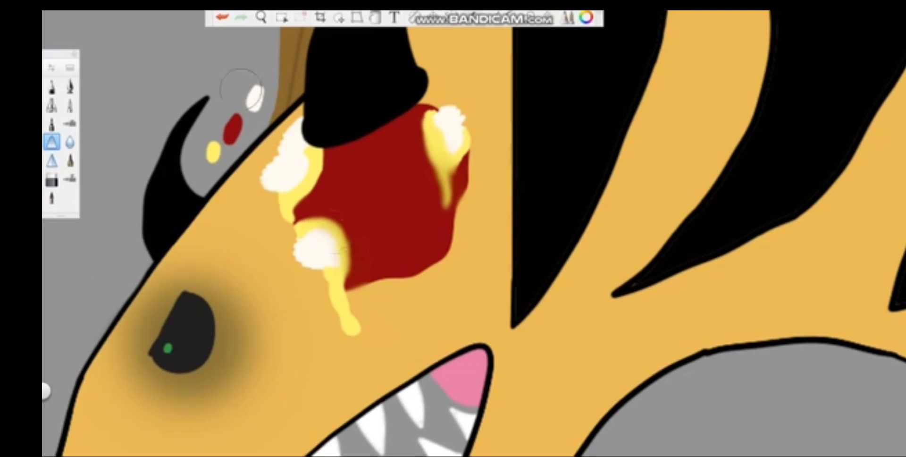
{"action": "key", "text": "ctrl+z"}
{"action": "key", "text": "ctrl+z"}
Step: Try sketching a thin dark red blood trail from the wound's lower corner past the jaw to the neck
{"action": "left_click", "coordinate": [52, 86]}
{"action": "scroll", "coordinate": [472, 236], "scroll_direction": "down", "scroll_amount": 2}
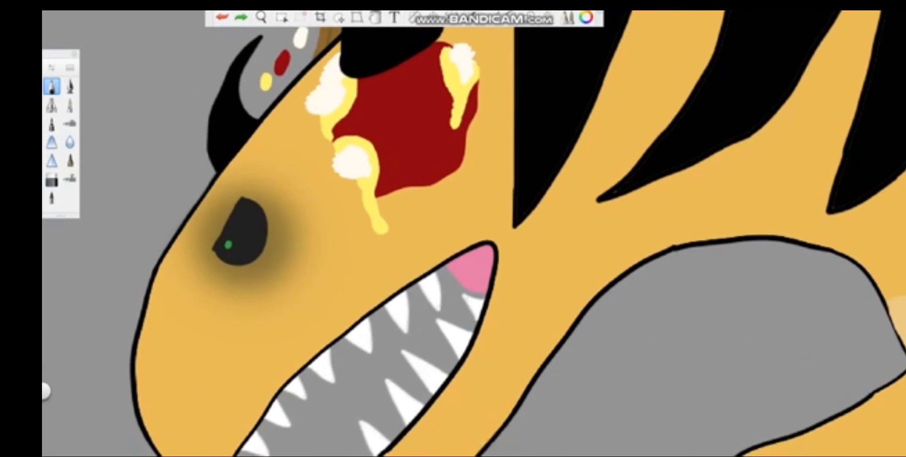
{"action": "mouse_move", "coordinate": [455, 168]}
{"action": "left_mouse_down"}
{"action": "mouse_move", "coordinate": [583, 383]}
{"action": "mouse_move", "coordinate": [563, 339]}
{"action": "left_mouse_up"}
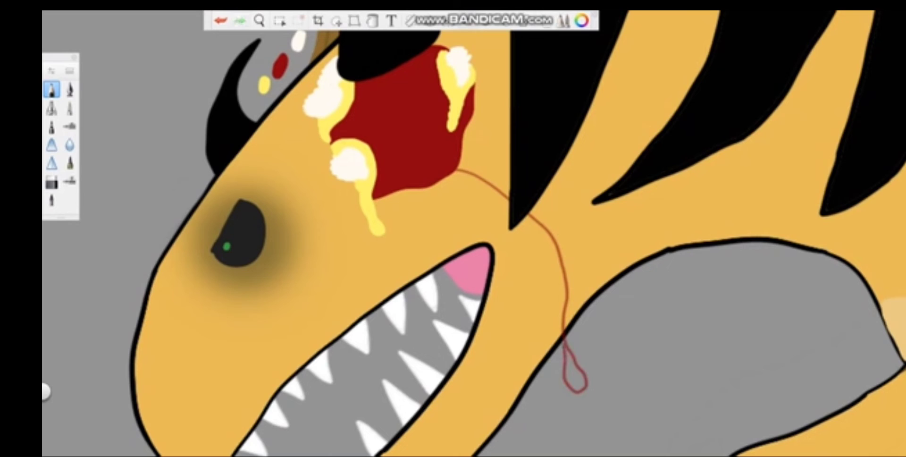
{"action": "mouse_move", "coordinate": [540, 411]}
{"action": "left_mouse_down"}
{"action": "mouse_move", "coordinate": [520, 302]}
{"action": "mouse_move", "coordinate": [422, 188]}
{"action": "mouse_move", "coordinate": [572, 301]}
{"action": "left_mouse_up"}
{"action": "left_click", "coordinate": [372, 20]}
{"action": "left_click", "coordinate": [341, 77]}
{"action": "key", "text": "ctrl+z"}
{"action": "key", "text": "ctrl+z"}
{"action": "key", "text": "ctrl+z"}
Step: Switch to the inking pen and make Layer9 the active layer for the blood
{"action": "left_click", "coordinate": [70, 88]}
{"action": "key", "text": "ctrl+z"}
{"action": "key", "text": "ctrl+l"}
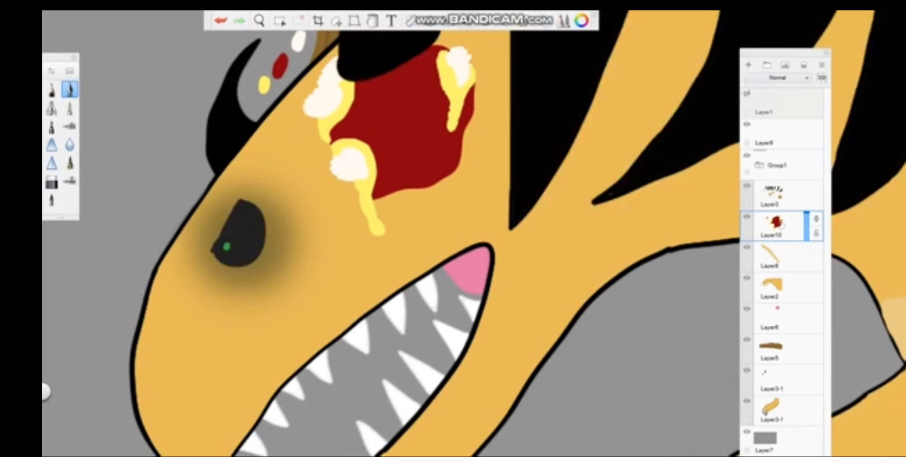
{"action": "left_click", "coordinate": [778, 137]}
{"action": "key", "text": "ctrl+l"}
Step: Try inking a thicker dark red blood trail outline from the wound's lower corner to the throat
{"action": "mouse_move", "coordinate": [460, 164]}
{"action": "left_mouse_down"}
{"action": "mouse_move", "coordinate": [587, 304]}
{"action": "mouse_move", "coordinate": [542, 425]}
{"action": "mouse_move", "coordinate": [596, 372]}
{"action": "left_mouse_up"}
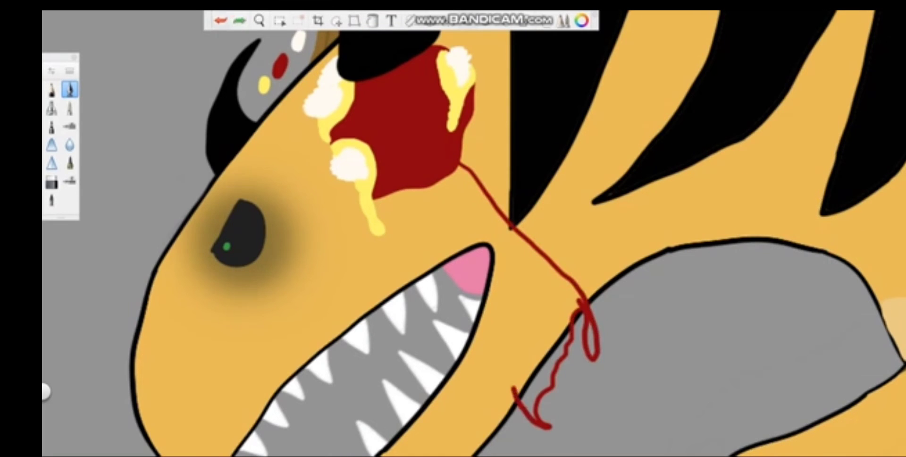
{"action": "key", "text": "ctrl+z"}
{"action": "mouse_move", "coordinate": [511, 311]}
{"action": "left_mouse_down"}
{"action": "mouse_move", "coordinate": [452, 151]}
{"action": "mouse_move", "coordinate": [552, 264]}
{"action": "left_mouse_up"}
{"action": "left_click_drag", "start_coordinate": [524, 231], "coordinate": [564, 293]}
{"action": "key", "text": "ctrl+z"}
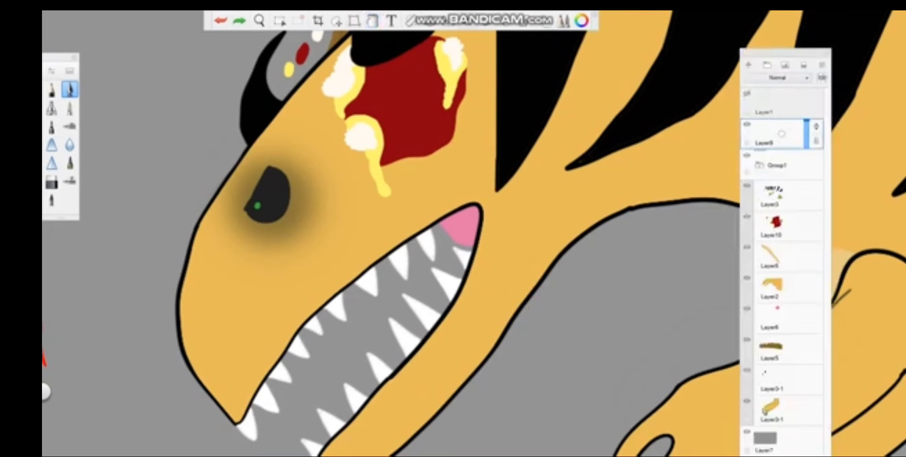
{"action": "key", "text": "ctrl+z"}
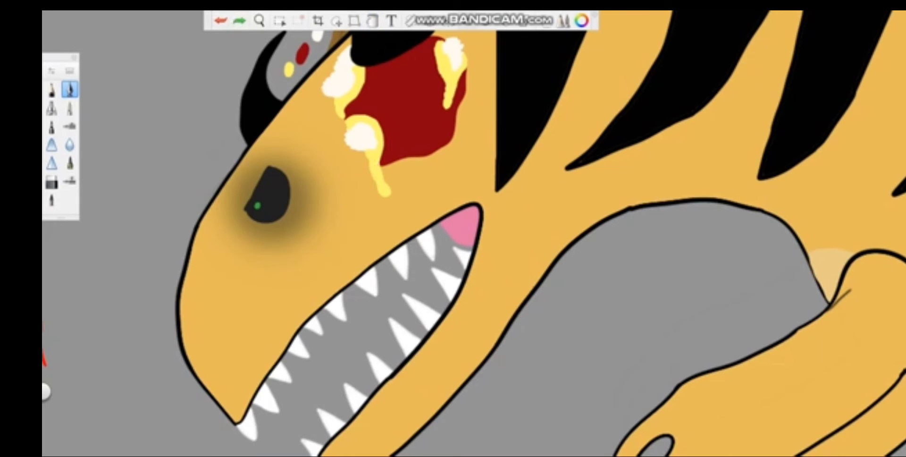
{"action": "key", "text": "ctrl+z"}
Step: Try inking a narrow blood drip straight down from the wound's lower edge into the mouth
{"action": "mouse_move", "coordinate": [391, 164]}
{"action": "left_mouse_down"}
{"action": "mouse_move", "coordinate": [404, 299]}
{"action": "mouse_move", "coordinate": [409, 264]}
{"action": "left_mouse_up"}
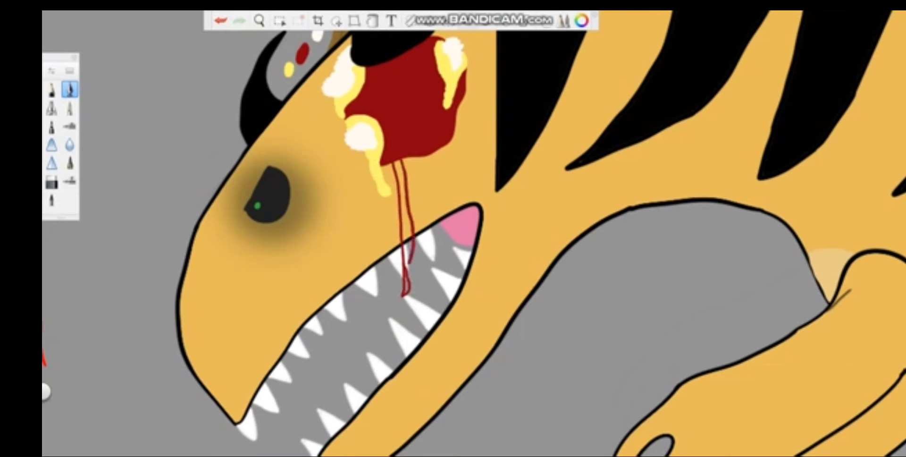
{"action": "key", "text": "ctrl+z"}
{"action": "key", "text": "ctrl+z"}
Step: Try outlining and filling a blood trail that widens from the wound's lower corner towards the throat
{"action": "mouse_move", "coordinate": [438, 147]}
{"action": "left_mouse_down"}
{"action": "mouse_move", "coordinate": [495, 307]}
{"action": "mouse_move", "coordinate": [543, 302]}
{"action": "mouse_move", "coordinate": [453, 137]}
{"action": "left_mouse_up"}
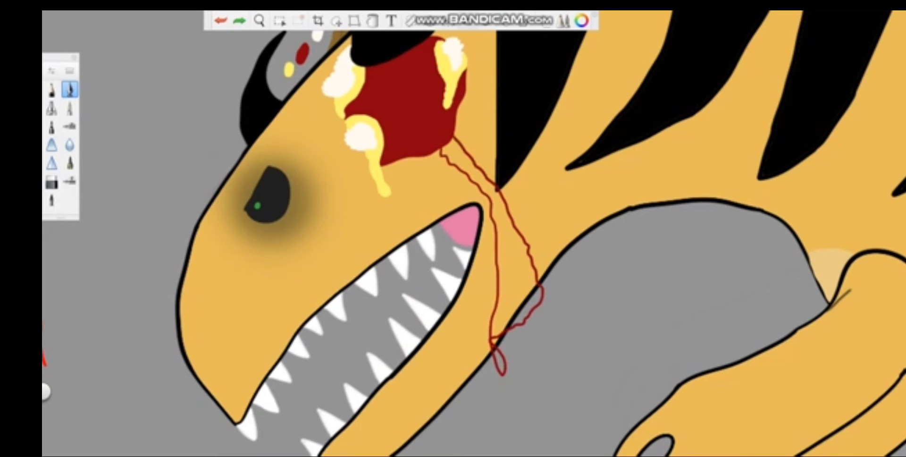
{"action": "key", "text": "f"}
{"action": "left_click", "coordinate": [514, 264]}
{"action": "key", "text": "ctrl+z"}
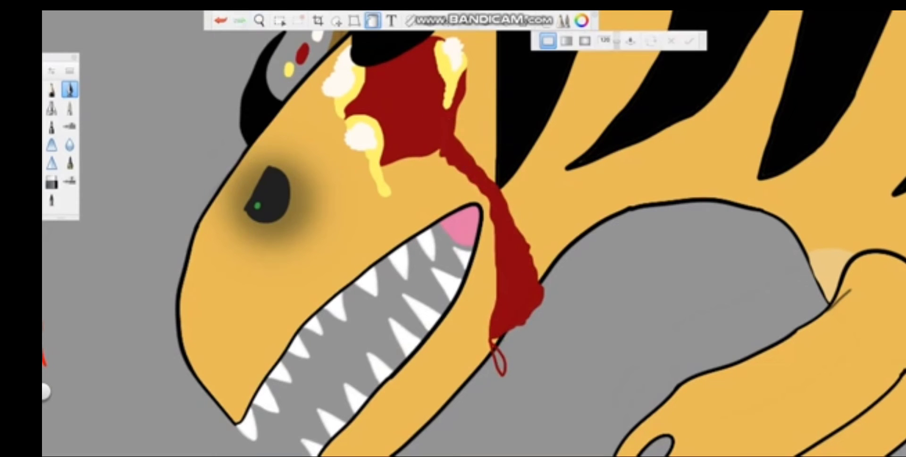
{"action": "key", "text": "ctrl+z"}
{"action": "key", "text": "b"}
{"action": "key", "text": "ctrl+z"}
{"action": "key", "text": "ctrl+z"}
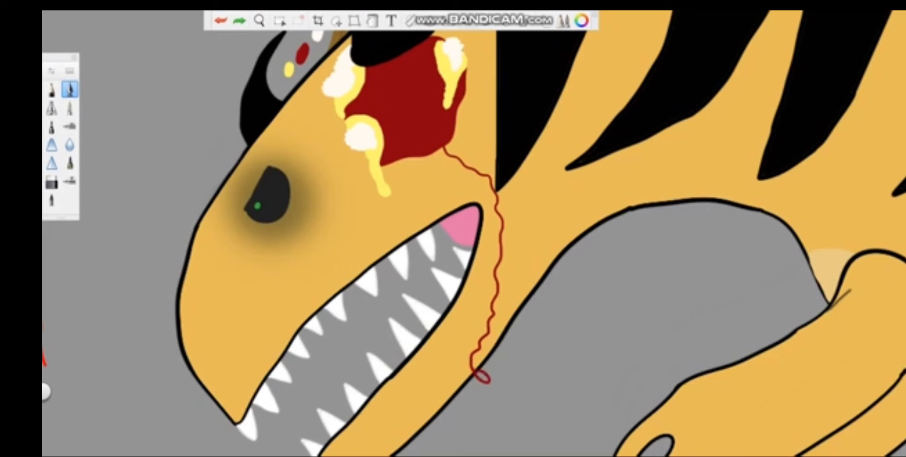
Step: Complete the wavy blood trail outline curving behind the mouth to the throat and fill it with dark red
{"action": "mouse_move", "coordinate": [483, 374]}
{"action": "left_mouse_down"}
{"action": "mouse_move", "coordinate": [515, 163]}
{"action": "mouse_move", "coordinate": [453, 136]}
{"action": "left_mouse_up"}
{"action": "key", "text": "f"}
{"action": "left_click", "coordinate": [507, 236]}
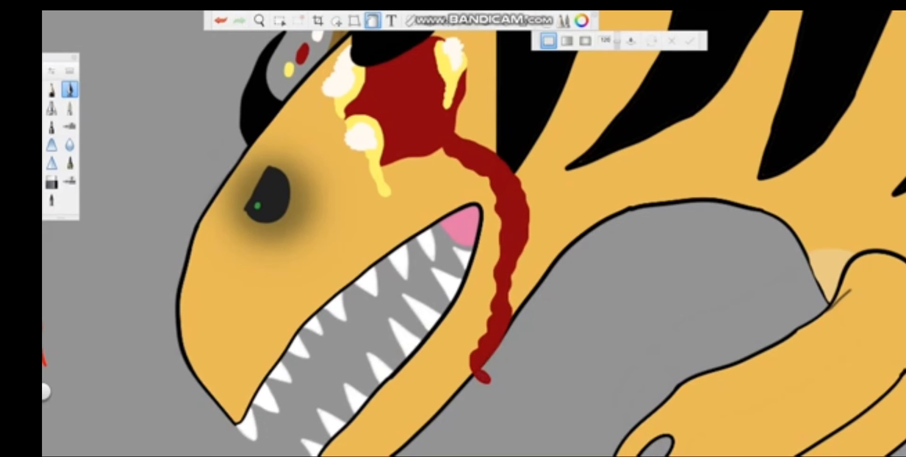
Step: Outline a second wavy blood trail from the wound past the eye to the upper teeth and fill it with dark red
{"action": "key", "text": "b"}
{"action": "mouse_move", "coordinate": [315, 193]}
{"action": "left_mouse_down"}
{"action": "mouse_move", "coordinate": [286, 354]}
{"action": "mouse_move", "coordinate": [319, 203]}
{"action": "left_mouse_up"}
{"action": "key", "text": "f"}
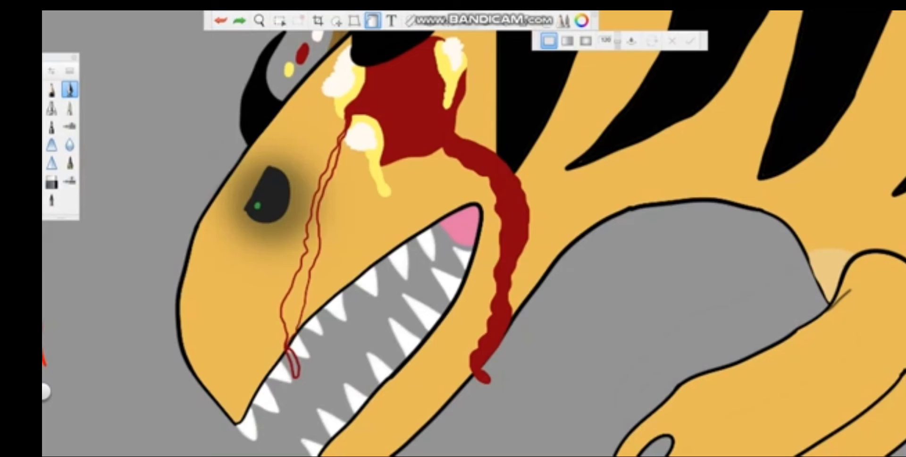
{"action": "left_click", "coordinate": [302, 273]}
{"action": "key", "text": "b"}
Step: Outline a short blood trail from the wound's lower edge to the upper teeth and fill it with dark red
{"action": "left_click_drag", "start_coordinate": [472, 236], "coordinate": [530, 203]}
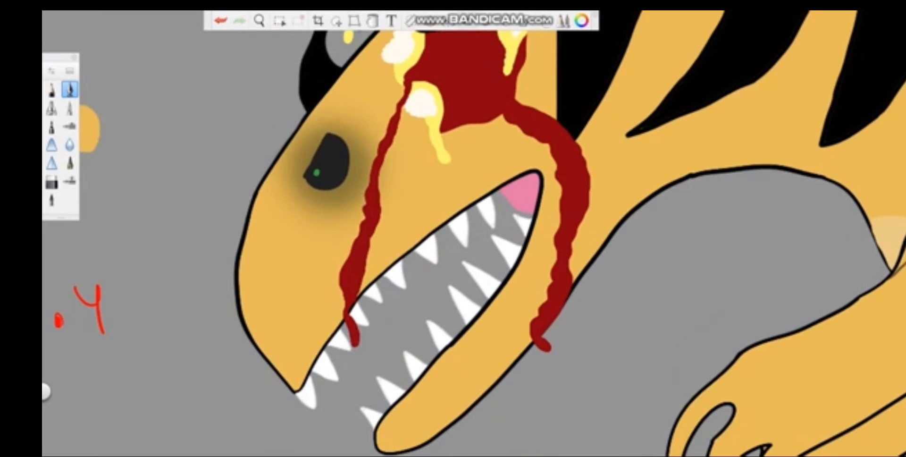
{"action": "left_click_drag", "start_coordinate": [456, 128], "coordinate": [444, 235]}
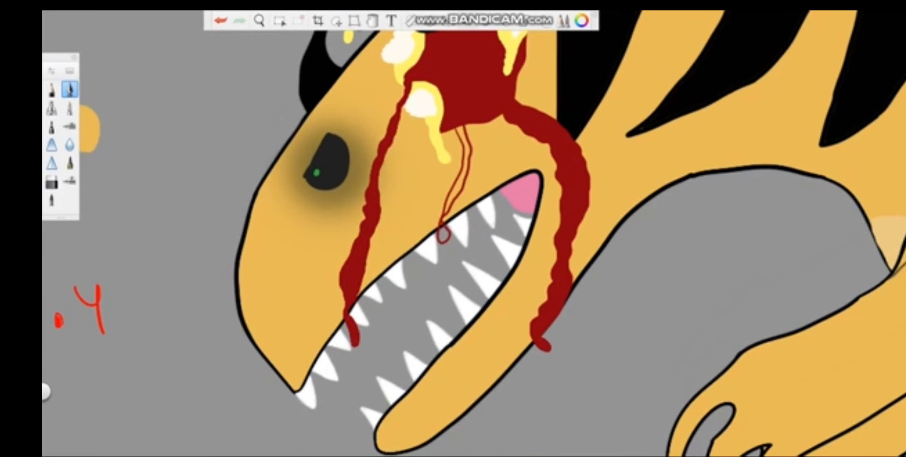
{"action": "key", "text": "f"}
{"action": "left_click", "coordinate": [454, 179]}
{"action": "key", "text": "b"}
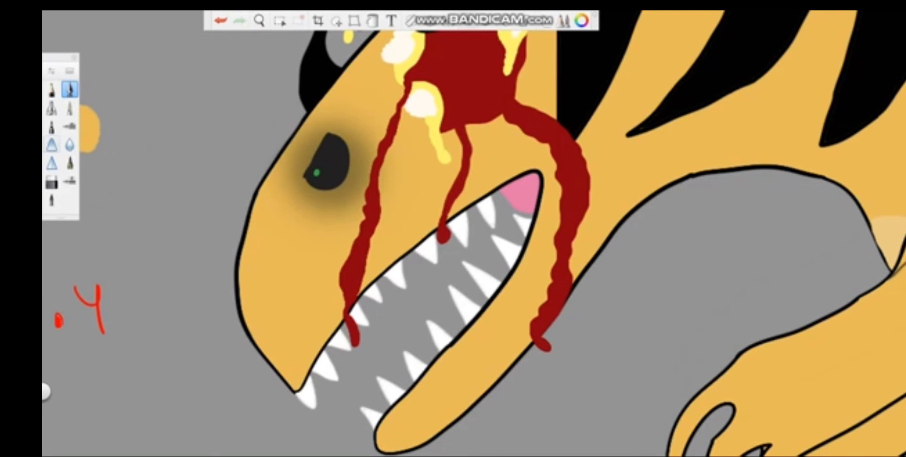
Step: Soften the edges of all three blood trails with the Smear brush
{"action": "left_click", "coordinate": [51, 144]}
{"action": "left_click_drag", "start_coordinate": [460, 161], "coordinate": [445, 236]}
{"action": "left_click_drag", "start_coordinate": [464, 127], "coordinate": [448, 221]}
{"action": "mouse_move", "coordinate": [380, 170]}
{"action": "left_mouse_down"}
{"action": "mouse_move", "coordinate": [349, 293]}
{"action": "mouse_move", "coordinate": [353, 345]}
{"action": "left_mouse_up"}
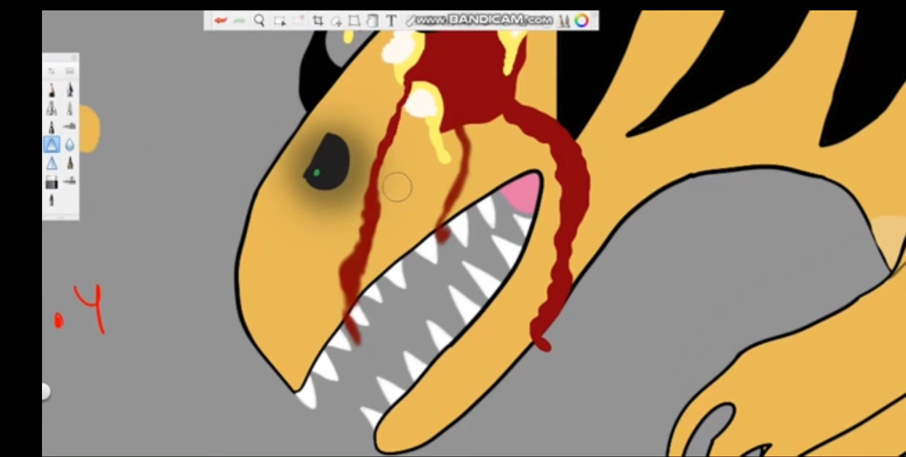
{"action": "mouse_move", "coordinate": [516, 115]}
{"action": "left_mouse_down"}
{"action": "mouse_move", "coordinate": [557, 180]}
{"action": "mouse_move", "coordinate": [543, 344]}
{"action": "left_mouse_up"}
{"action": "scroll", "coordinate": [572, 273], "scroll_direction": "down", "scroll_amount": 3}
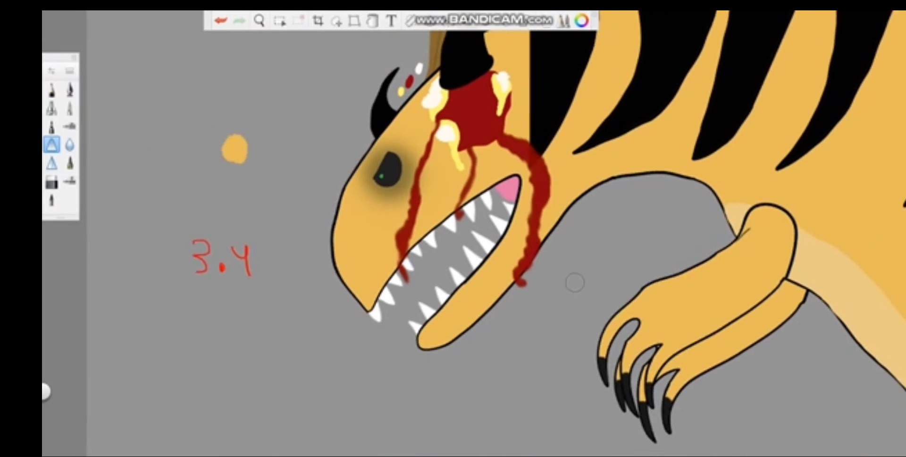
{"action": "scroll", "coordinate": [594, 141], "scroll_direction": "up", "scroll_amount": 1}
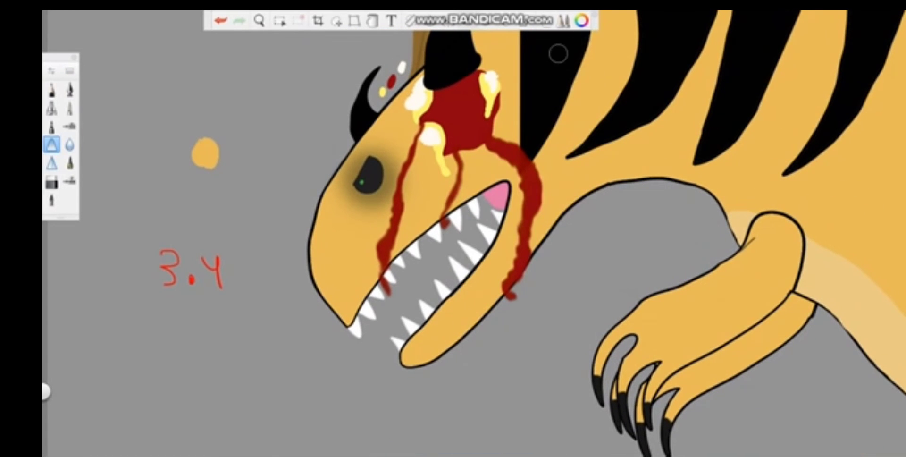
Step: On Layer10, smear the off-white blobs and their yellow rims and drips to soften their edges
{"action": "key", "text": "ctrl+l"}
{"action": "scroll", "coordinate": [410, 141], "scroll_direction": "up", "scroll_amount": 5}
{"action": "scroll", "coordinate": [410, 142], "scroll_direction": "down", "scroll_amount": 1}
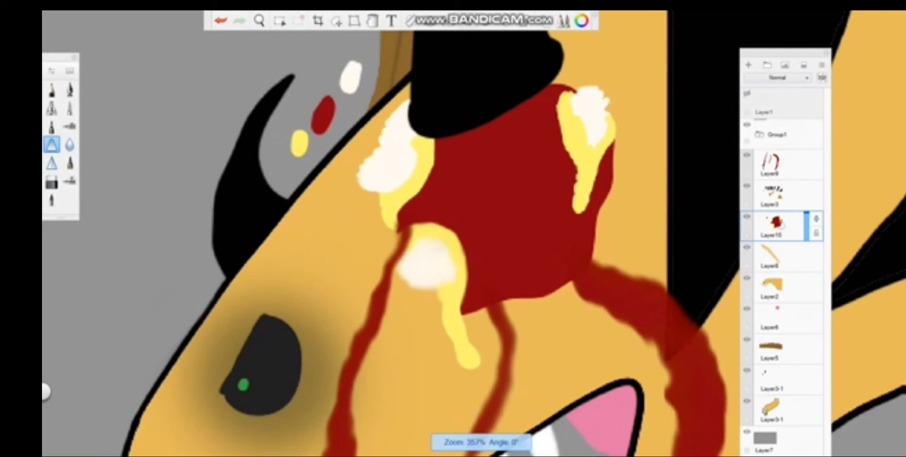
{"action": "left_click_drag", "start_coordinate": [377, 151], "coordinate": [383, 194]}
{"action": "left_click_drag", "start_coordinate": [589, 70], "coordinate": [651, 201]}
{"action": "left_click_drag", "start_coordinate": [471, 283], "coordinate": [472, 359]}
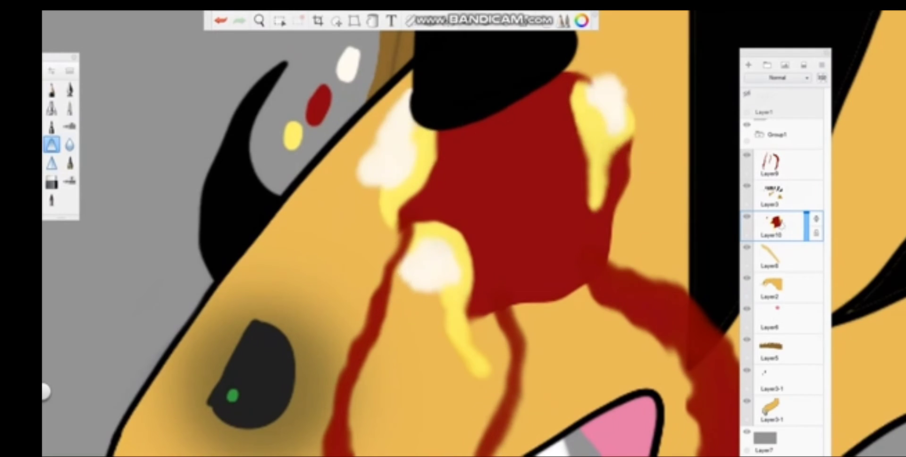
{"action": "scroll", "coordinate": [536, 364], "scroll_direction": "down", "scroll_amount": 2}
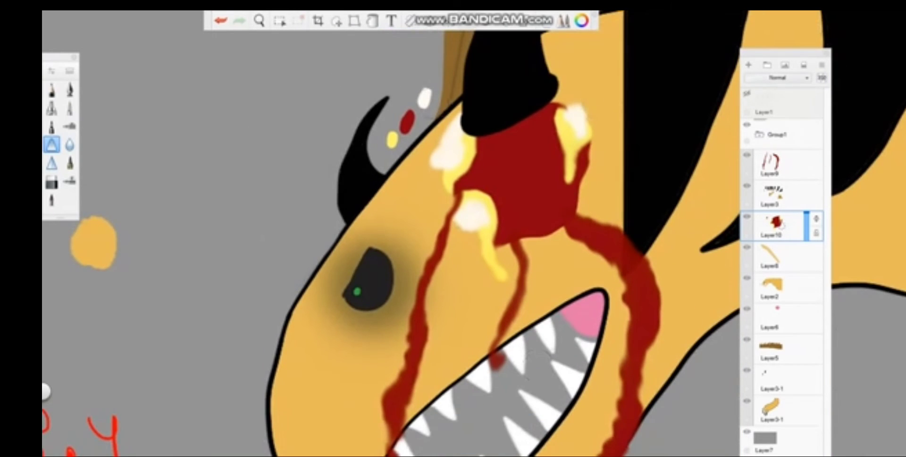
Step: Try to ink a filled oval black nostril near the snout's front edge on Layer3
{"action": "left_click", "coordinate": [773, 194]}
{"action": "left_click", "coordinate": [70, 89]}
{"action": "scroll", "coordinate": [519, 236], "scroll_direction": "up", "scroll_amount": 3}
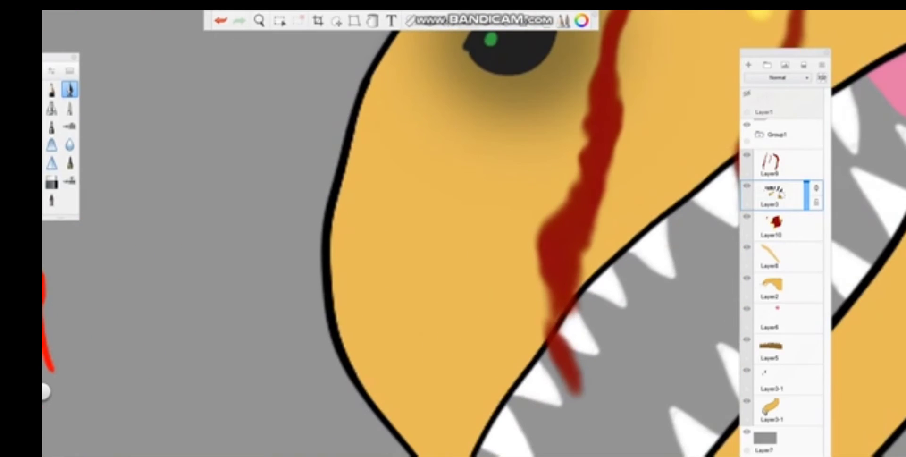
{"action": "left_click", "coordinate": [582, 21]}
{"action": "left_click", "coordinate": [529, 295]}
{"action": "mouse_move", "coordinate": [340, 236]}
{"action": "left_mouse_down"}
{"action": "mouse_move", "coordinate": [362, 292]}
{"action": "mouse_move", "coordinate": [349, 229]}
{"action": "left_mouse_up"}
{"action": "left_click", "coordinate": [372, 21]}
{"action": "left_click", "coordinate": [361, 259]}
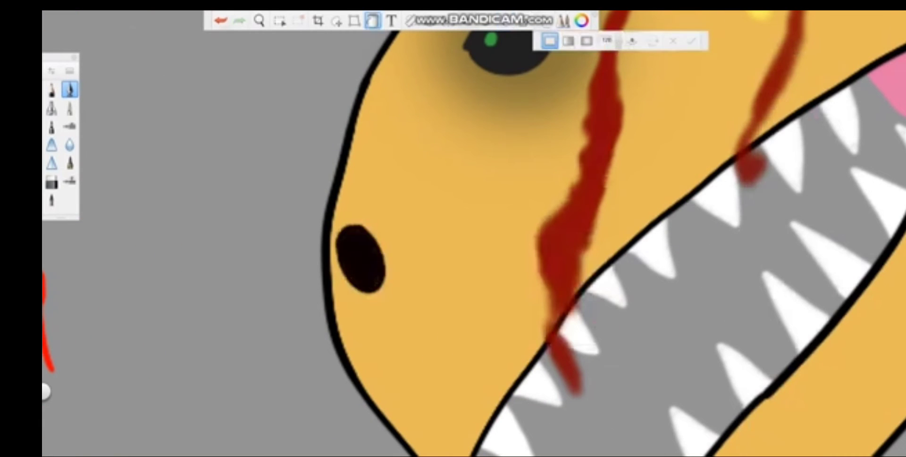
{"action": "scroll", "coordinate": [472, 236], "scroll_direction": "down", "scroll_amount": 3}
{"action": "key", "text": "b"}
{"action": "key", "text": "ctrl+z"}
Step: Ink a small curved black nostril near the front edge of the snout
{"action": "scroll", "coordinate": [472, 236], "scroll_direction": "up", "scroll_amount": 3}
{"action": "mouse_move", "coordinate": [450, 163]}
{"action": "left_mouse_down"}
{"action": "mouse_move", "coordinate": [523, 250]}
{"action": "mouse_move", "coordinate": [540, 221]}
{"action": "left_mouse_up"}
{"action": "scroll", "coordinate": [472, 236], "scroll_direction": "down", "scroll_amount": 3}
{"action": "scroll", "coordinate": [472, 236], "scroll_direction": "up", "scroll_amount": 3}
{"action": "key", "text": "ctrl+z"}
{"action": "mouse_move", "coordinate": [436, 243]}
{"action": "left_mouse_down"}
{"action": "mouse_move", "coordinate": [482, 285]}
{"action": "mouse_move", "coordinate": [479, 279]}
{"action": "left_mouse_up"}
Step: Select the nostril and shift it closer to the snout's front outline
{"action": "scroll", "coordinate": [472, 235], "scroll_direction": "down", "scroll_amount": 2}
{"action": "left_click", "coordinate": [336, 20]}
{"action": "mouse_move", "coordinate": [491, 215]}
{"action": "left_mouse_down"}
{"action": "mouse_move", "coordinate": [434, 245]}
{"action": "mouse_move", "coordinate": [500, 220]}
{"action": "left_mouse_up"}
{"action": "key", "text": "Escape"}
{"action": "scroll", "coordinate": [472, 236], "scroll_direction": "down", "scroll_amount": 3}
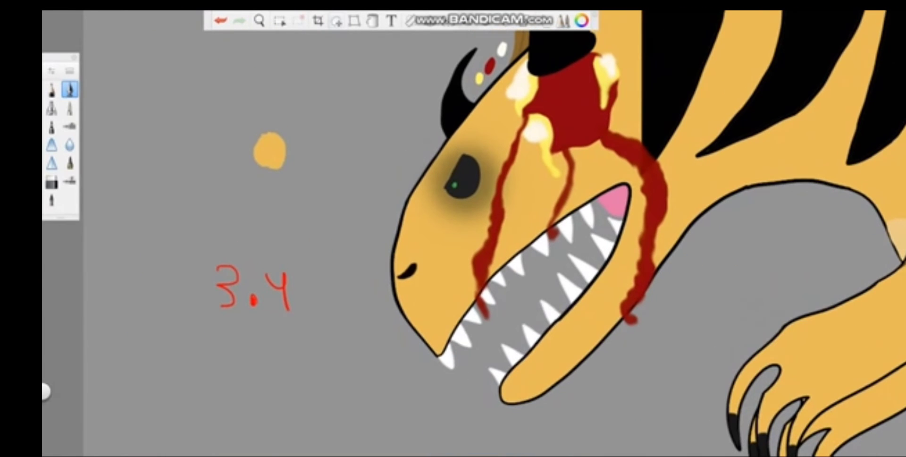
{"action": "left_click", "coordinate": [336, 21]}
{"action": "left_click_drag", "start_coordinate": [391, 264], "coordinate": [436, 297]}
{"action": "key", "text": "Escape"}
{"action": "scroll", "coordinate": [472, 236], "scroll_direction": "down", "scroll_amount": 1}
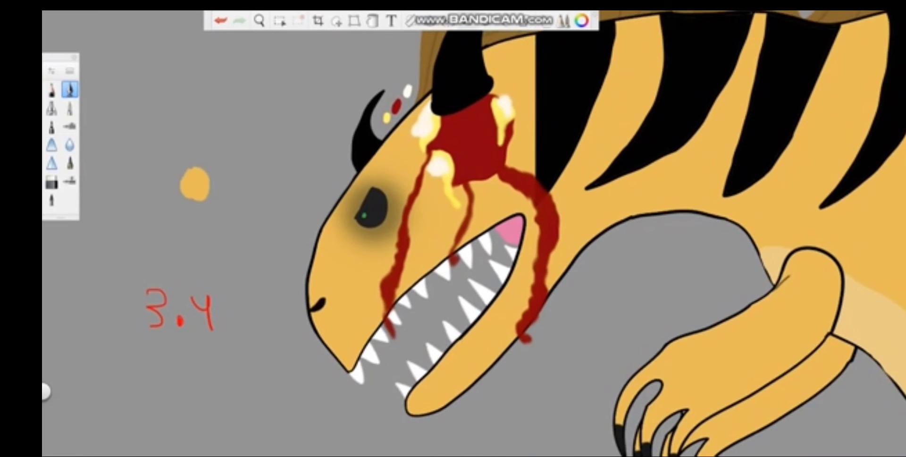
Step: On Layer10, erase the white, red and yellow color samples beside the small horn with the Hard Eraser
{"action": "scroll", "coordinate": [246, 218], "scroll_direction": "down", "scroll_amount": 2}
{"action": "key", "text": "ctrl+l"}
{"action": "left_click", "coordinate": [778, 225]}
{"action": "key", "text": "Return"}
{"action": "scroll", "coordinate": [472, 236], "scroll_direction": "up", "scroll_amount": 3}
{"action": "left_click_drag", "start_coordinate": [434, 178], "coordinate": [408, 214]}
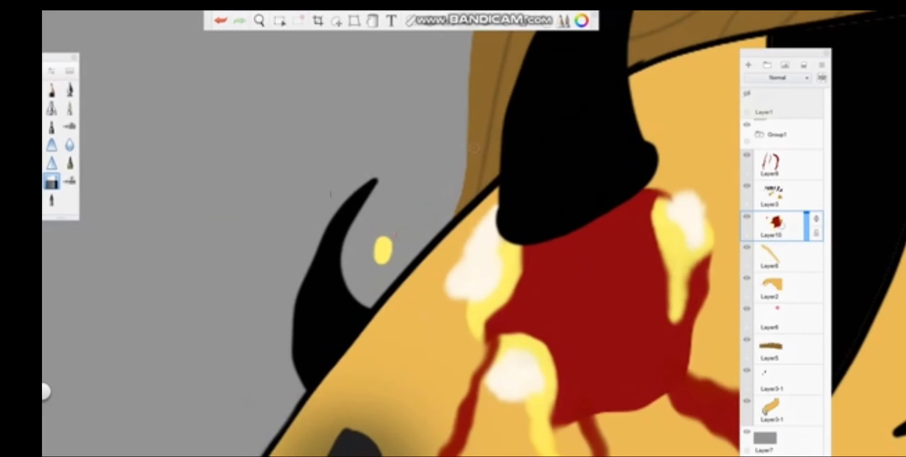
{"action": "left_click", "coordinate": [382, 248]}
Step: Find the layer holding the golden color swatch beside the head and erase the swatch with the Hard Eraser
{"action": "scroll", "coordinate": [472, 236], "scroll_direction": "down", "scroll_amount": 2}
{"action": "left_click", "coordinate": [779, 286]}
{"action": "key", "text": "ctrl+b"}
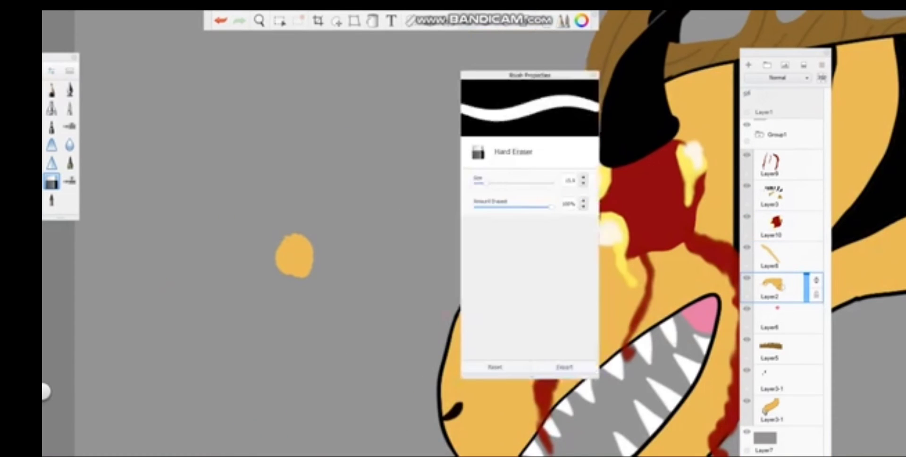
{"action": "left_click", "coordinate": [781, 256]}
{"action": "left_click", "coordinate": [774, 194]}
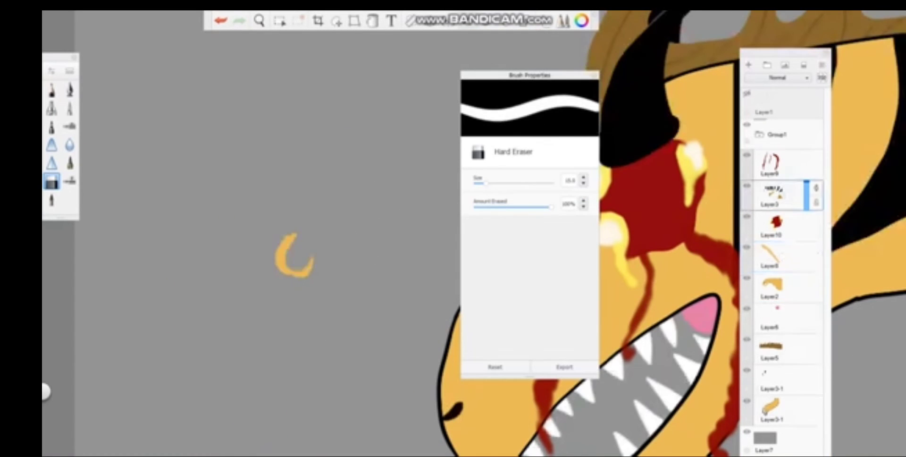
{"action": "key", "text": "ctrl+b"}
{"action": "scroll", "coordinate": [361, 128], "scroll_direction": "down", "scroll_amount": 3}
{"action": "scroll", "coordinate": [361, 127], "scroll_direction": "down", "scroll_amount": 3}
Step: Collapse Group1 and add a new layer placed between Group1 and Layer7
{"action": "left_click", "coordinate": [51, 90]}
{"action": "left_click", "coordinate": [759, 134]}
{"action": "left_click", "coordinate": [747, 64]}
{"action": "key", "text": "ctrl+l"}
{"action": "key", "text": "ctrl+l"}
{"action": "key", "text": "ctrl+l"}
{"action": "key", "text": "ctrl+i"}
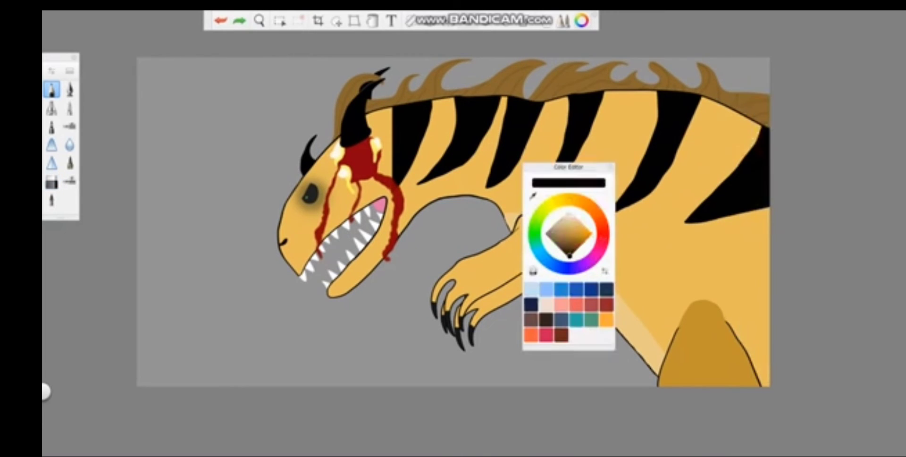
{"action": "left_click", "coordinate": [70, 89]}
{"action": "key", "text": "ctrl+l"}
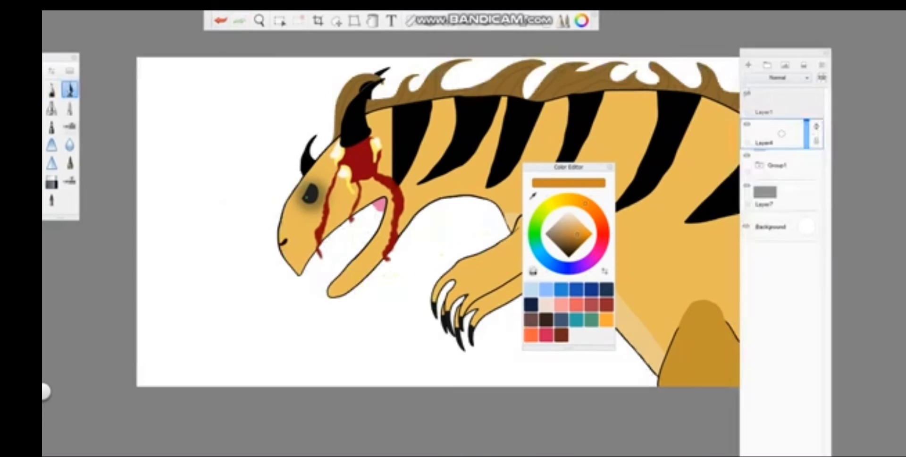
{"action": "key", "text": "ctrl+z"}
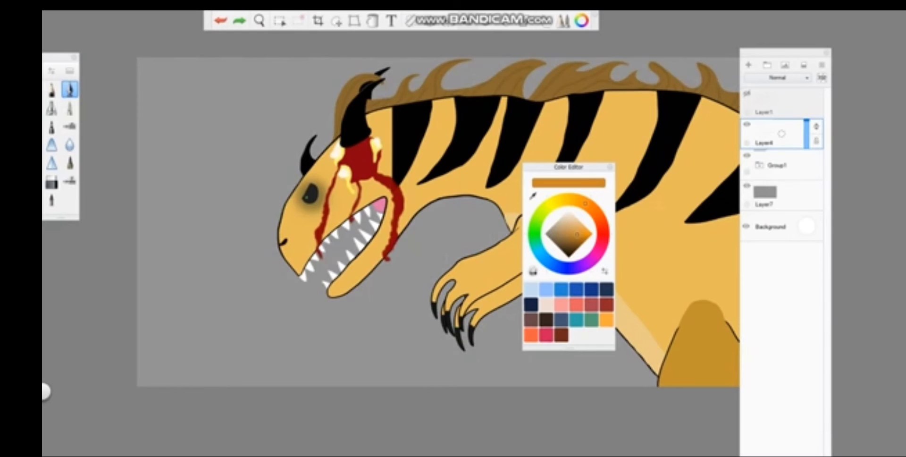
{"action": "left_click", "coordinate": [577, 234]}
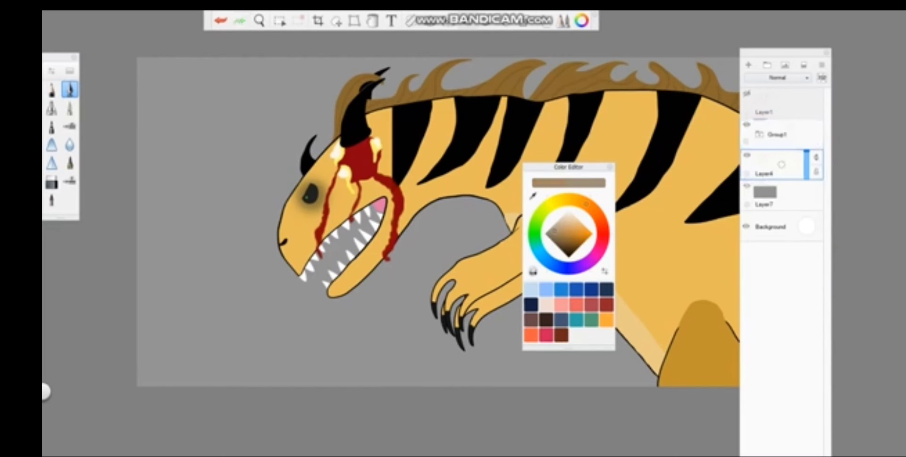
Step: Outline an irregular boulder in the empty background above the creature's snout and fill it with dark grey
{"action": "key", "text": "ctrl+l"}
{"action": "mouse_move", "coordinate": [255, 72]}
{"action": "left_mouse_down"}
{"action": "mouse_move", "coordinate": [264, 193]}
{"action": "mouse_move", "coordinate": [309, 109]}
{"action": "left_mouse_up"}
{"action": "key", "text": "ctrl+z"}
{"action": "key", "text": "ctrl+z"}
{"action": "left_click_drag", "start_coordinate": [250, 82], "coordinate": [226, 84]}
{"action": "left_click", "coordinate": [229, 118]}
Step: Choose a near-black grey and paint round craters in the boulder's lower half, near its top and on its lower-right edge
{"action": "left_click", "coordinate": [581, 20]}
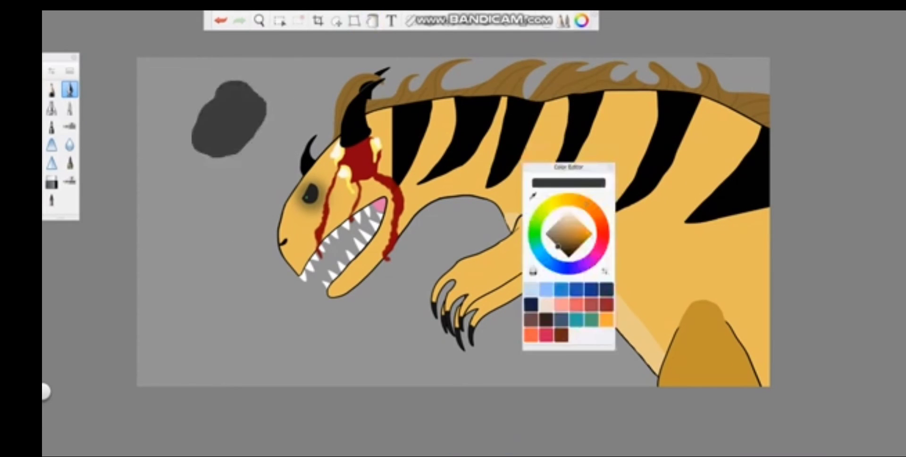
{"action": "left_click", "coordinate": [582, 20]}
{"action": "left_click", "coordinate": [372, 20]}
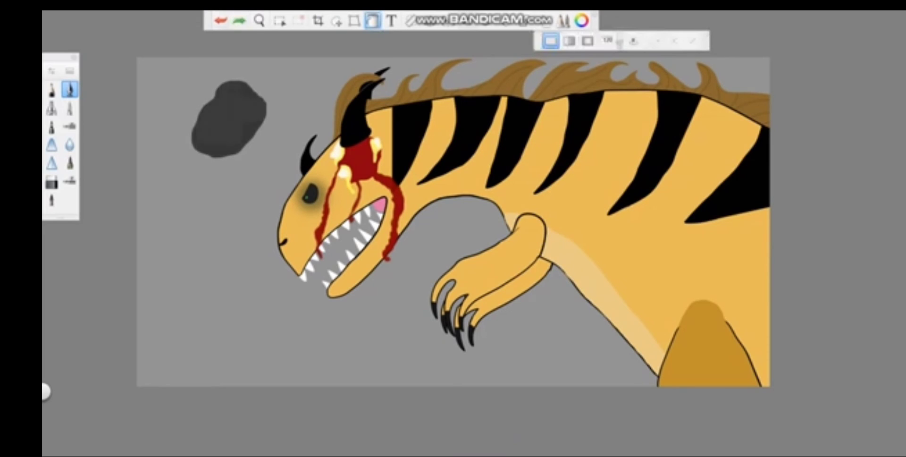
{"action": "left_click", "coordinate": [372, 20]}
{"action": "left_click", "coordinate": [582, 21]}
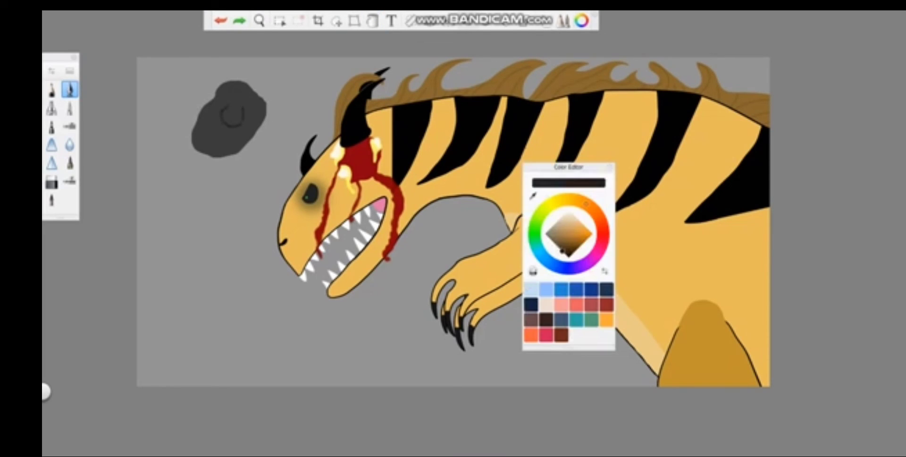
{"action": "scroll", "coordinate": [232, 116], "scroll_direction": "up", "scroll_amount": 5}
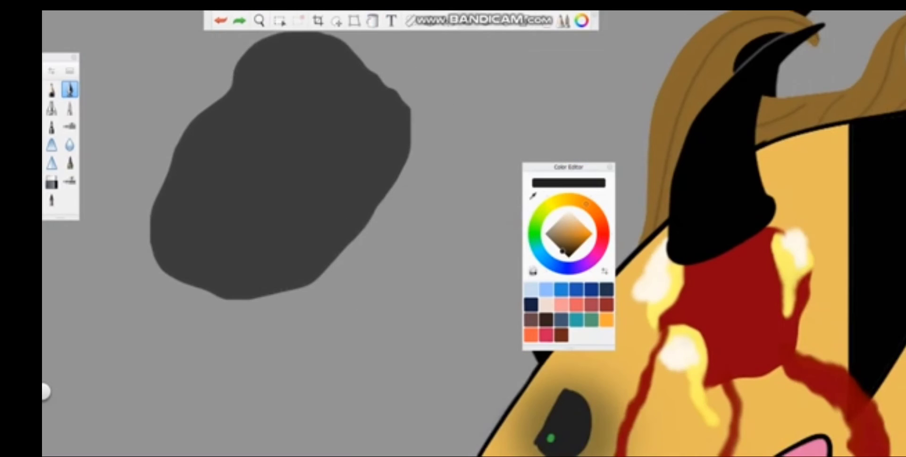
{"action": "key", "text": "ctrl+z"}
{"action": "left_click_drag", "start_coordinate": [237, 176], "coordinate": [228, 184]}
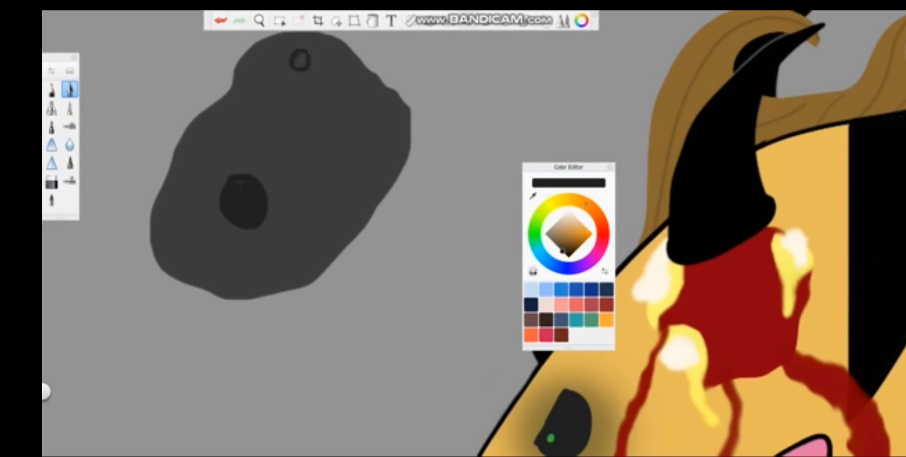
{"action": "scroll", "coordinate": [330, 213], "scroll_direction": "up", "scroll_amount": 5}
{"action": "left_click_drag", "start_coordinate": [347, 195], "coordinate": [358, 226]}
{"action": "scroll", "coordinate": [331, 212], "scroll_direction": "down", "scroll_amount": 5}
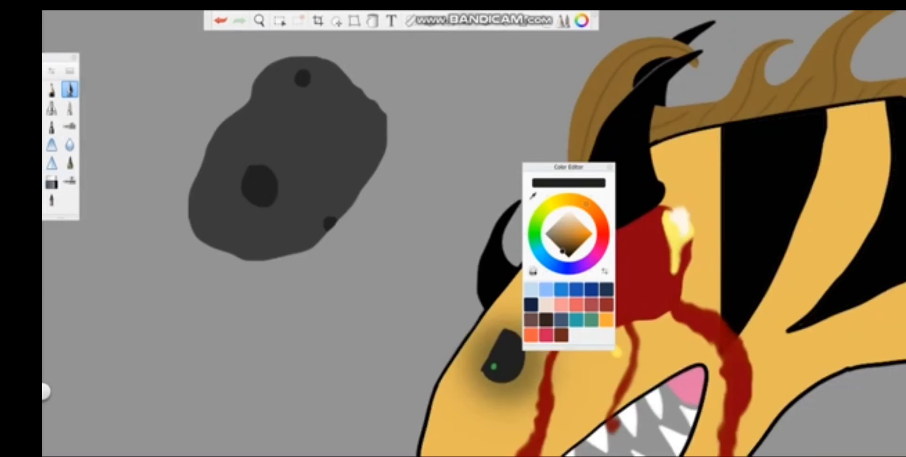
Step: Paint two more near-black craters on the boulder's right side, one of them cut by its upper-right edge
{"action": "scroll", "coordinate": [349, 99], "scroll_direction": "up", "scroll_amount": 4}
{"action": "left_click_drag", "start_coordinate": [460, 85], "coordinate": [493, 134]}
{"action": "left_click_drag", "start_coordinate": [404, 184], "coordinate": [413, 227]}
{"action": "scroll", "coordinate": [516, 175], "scroll_direction": "down", "scroll_amount": 3}
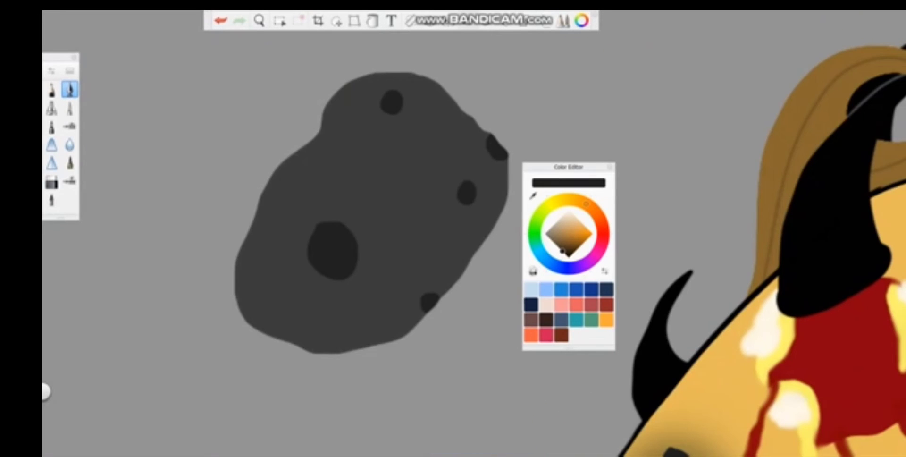
Step: Paint a small near-black crater against the boulder's left edge, redrawing it until it follows the outline
{"action": "scroll", "coordinate": [425, 141], "scroll_direction": "up", "scroll_amount": 5}
{"action": "left_click_drag", "start_coordinate": [304, 142], "coordinate": [283, 262]}
{"action": "left_click_drag", "start_coordinate": [292, 156], "coordinate": [307, 255]}
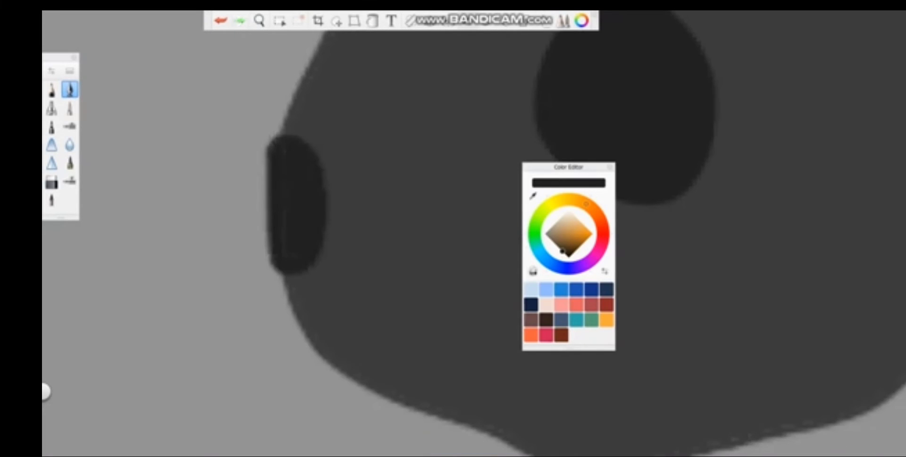
{"action": "key", "text": "ctrl+z"}
{"action": "left_click_drag", "start_coordinate": [314, 123], "coordinate": [302, 215]}
{"action": "key", "text": "ctrl+z"}
{"action": "key", "text": "ctrl+z"}
{"action": "left_click_drag", "start_coordinate": [306, 141], "coordinate": [309, 199]}
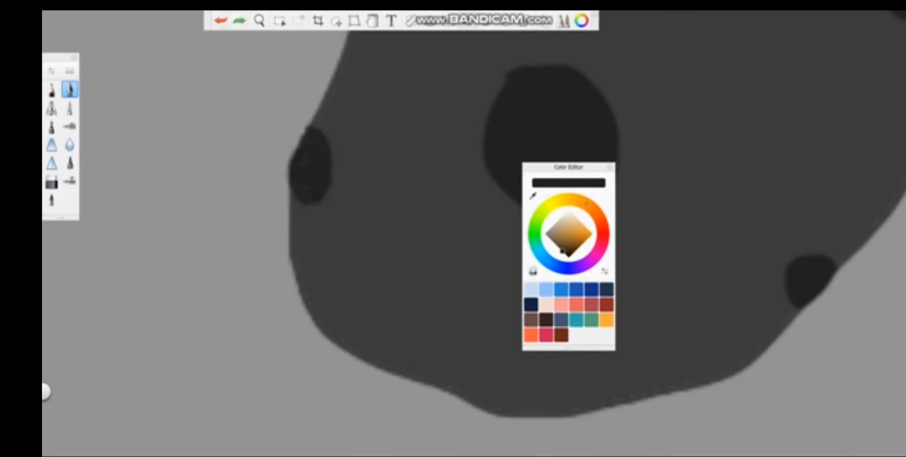
Step: Paint one near-black crater in the boulder's upper middle and another on its bottom edge
{"action": "scroll", "coordinate": [253, 174], "scroll_direction": "down", "scroll_amount": 5}
{"action": "scroll", "coordinate": [334, 80], "scroll_direction": "up", "scroll_amount": 5}
{"action": "left_click_drag", "start_coordinate": [356, 127], "coordinate": [349, 162]}
{"action": "key", "text": "ctrl+z"}
{"action": "left_click_drag", "start_coordinate": [358, 118], "coordinate": [351, 151]}
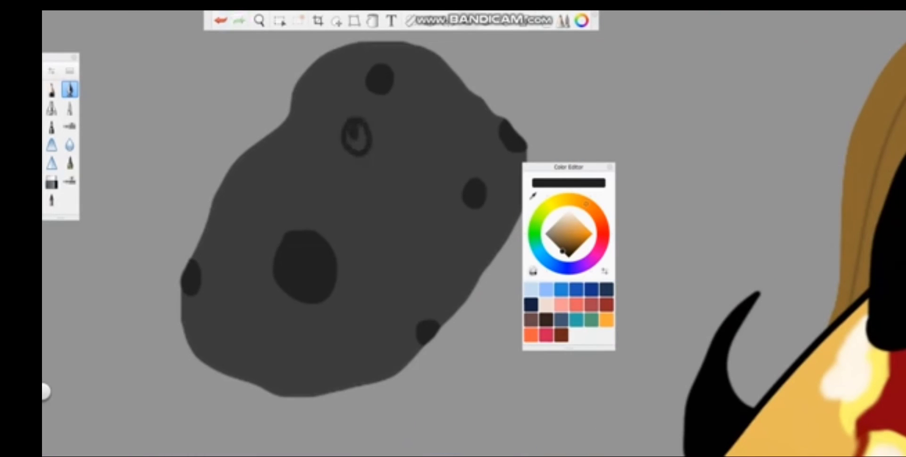
{"action": "scroll", "coordinate": [330, 283], "scroll_direction": "up", "scroll_amount": 3}
{"action": "left_click_drag", "start_coordinate": [372, 302], "coordinate": [377, 378]}
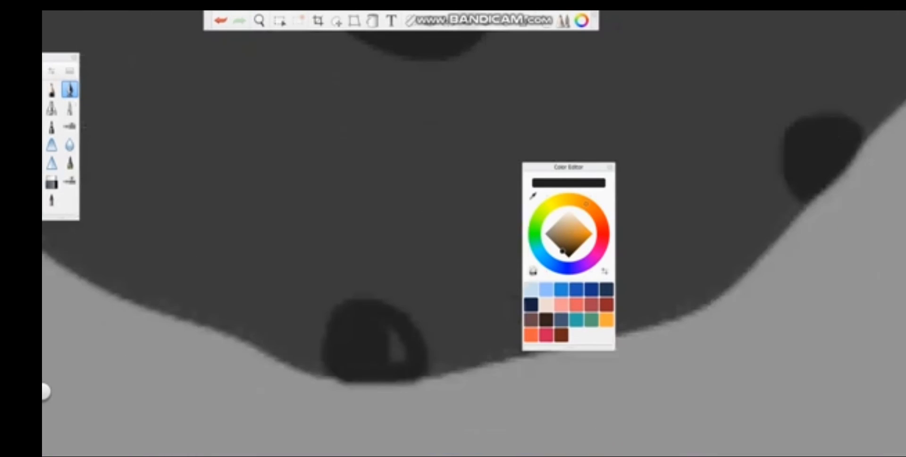
{"action": "scroll", "coordinate": [453, 236], "scroll_direction": "down", "scroll_amount": 5}
Step: Choose a bright orange and sketch both sides of a fire trail from the boulder up to the canvas edge
{"action": "key", "text": "ctrl+i"}
{"action": "key", "text": "ctrl+l"}
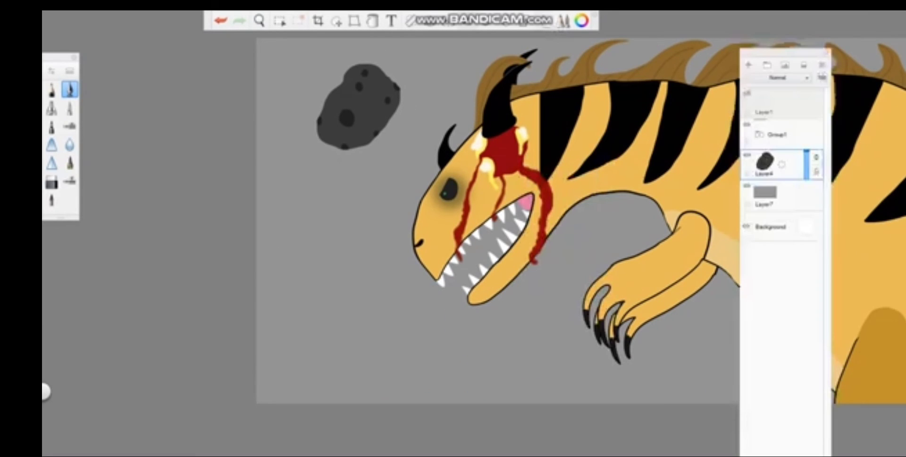
{"action": "key", "text": "ctrl+l"}
{"action": "scroll", "coordinate": [335, 78], "scroll_direction": "up", "scroll_amount": 4}
{"action": "key", "text": "ctrl+i"}
{"action": "left_click", "coordinate": [592, 233]}
{"action": "key", "text": "ctrl+i"}
{"action": "scroll", "coordinate": [452, 236], "scroll_direction": "down", "scroll_amount": 4}
{"action": "scroll", "coordinate": [452, 236], "scroll_direction": "up", "scroll_amount": 2}
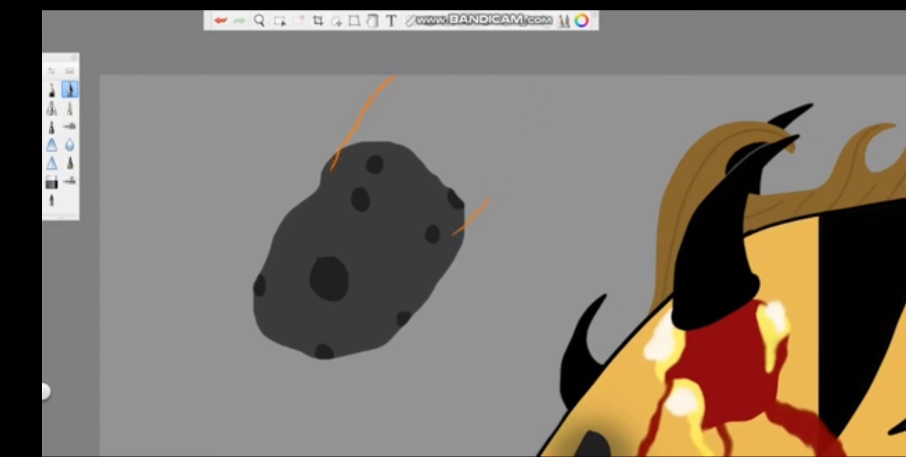
Step: Close the fire trail's outline along the boulder, fill it with orange and move its layer beneath Layer4
{"action": "key", "text": "ctrl+l"}
{"action": "left_click_drag", "start_coordinate": [332, 156], "coordinate": [453, 233]}
{"action": "key", "text": "f"}
{"action": "left_click", "coordinate": [448, 123]}
{"action": "left_click_drag", "start_coordinate": [764, 160], "coordinate": [764, 198]}
Step: Try to paint slanted orange streaks across the lower half of the boulder
{"action": "key", "text": "b"}
{"action": "left_click", "coordinate": [748, 65]}
{"action": "mouse_move", "coordinate": [311, 238]}
{"action": "left_mouse_down"}
{"action": "mouse_move", "coordinate": [266, 273]}
{"action": "mouse_move", "coordinate": [246, 319]}
{"action": "left_mouse_up"}
{"action": "key", "text": "ctrl+z"}
{"action": "key", "text": "ctrl+z"}
{"action": "key", "text": "ctrl+z"}
{"action": "left_click_drag", "start_coordinate": [298, 223], "coordinate": [252, 293]}
{"action": "left_click_drag", "start_coordinate": [339, 269], "coordinate": [257, 332]}
{"action": "left_click_drag", "start_coordinate": [361, 279], "coordinate": [306, 357]}
{"action": "left_click_drag", "start_coordinate": [387, 292], "coordinate": [341, 365]}
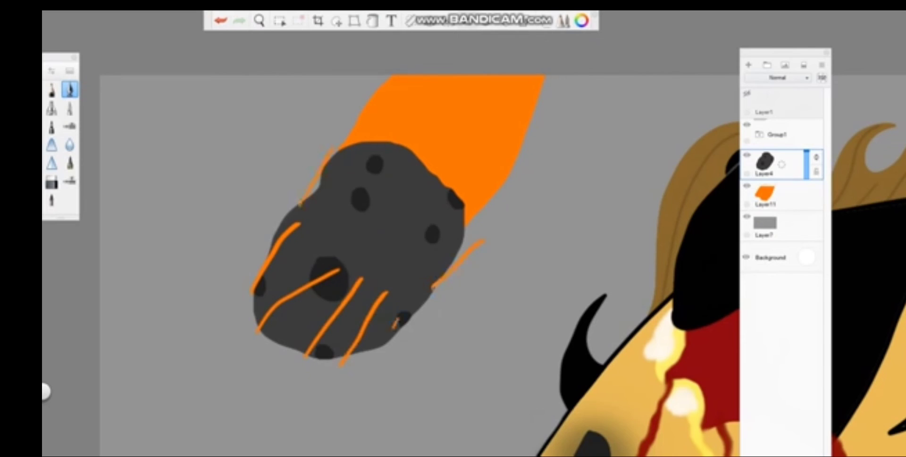
{"action": "key", "text": "ctrl+z"}
{"action": "key", "text": "ctrl+z"}
{"action": "key", "text": "ctrl+z"}
{"action": "key", "text": "ctrl+z"}
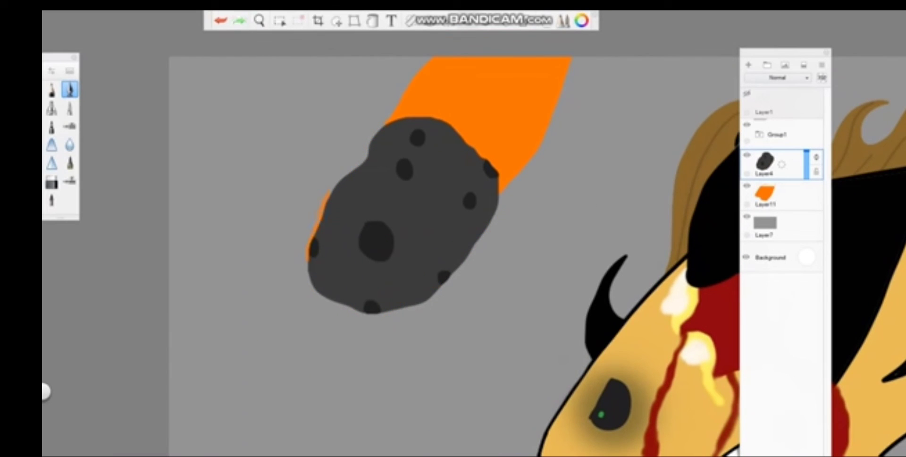
Step: On a new layer above Layer4, trace the boulder's exposed edge in orange from one side of the trail to the other
{"action": "left_click", "coordinate": [748, 65]}
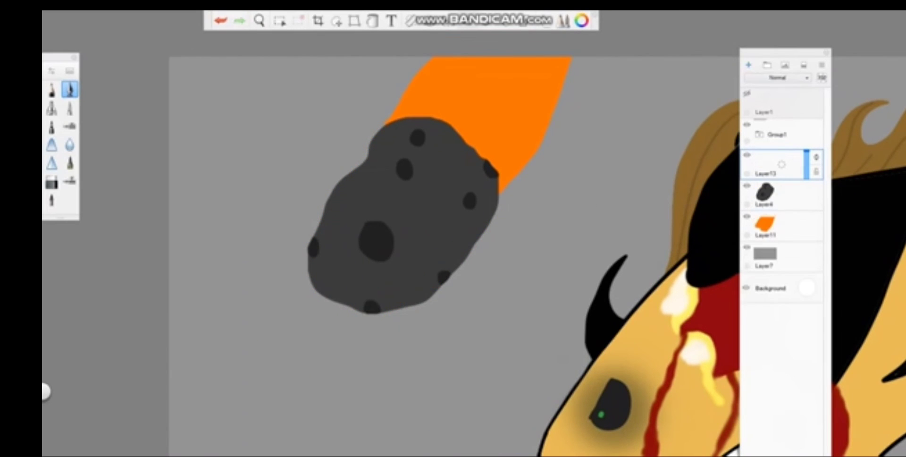
{"action": "scroll", "coordinate": [384, 265], "scroll_direction": "up", "scroll_amount": 5}
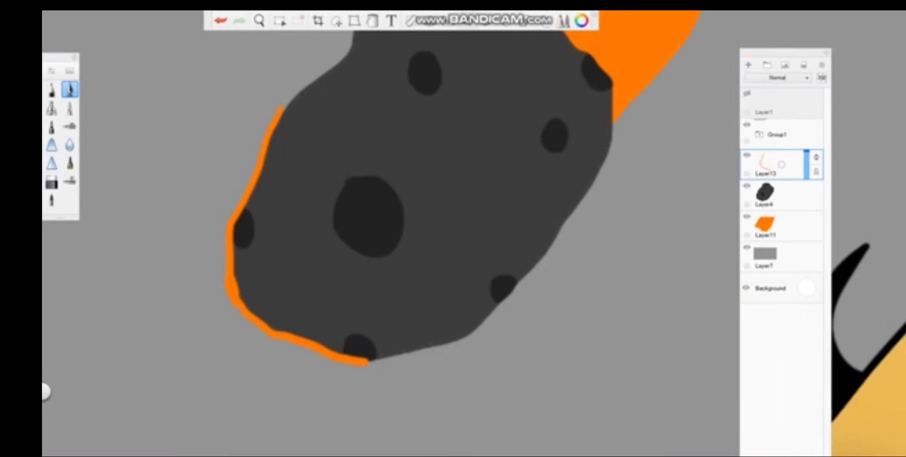
{"action": "mouse_move", "coordinate": [368, 363]}
{"action": "left_mouse_down"}
{"action": "mouse_move", "coordinate": [484, 323]}
{"action": "mouse_move", "coordinate": [611, 142]}
{"action": "mouse_move", "coordinate": [612, 116]}
{"action": "left_mouse_up"}
{"action": "left_click_drag", "start_coordinate": [519, 189], "coordinate": [535, 283]}
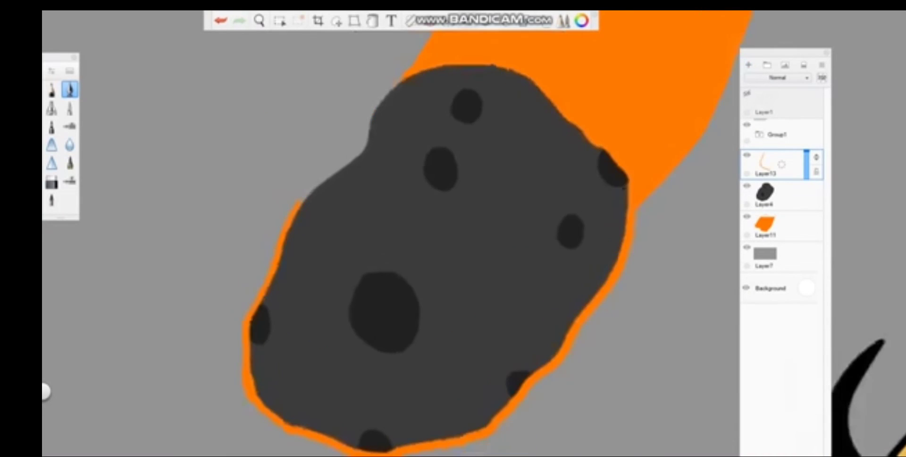
{"action": "mouse_move", "coordinate": [309, 194]}
{"action": "left_mouse_down"}
{"action": "mouse_move", "coordinate": [365, 150]}
{"action": "mouse_move", "coordinate": [401, 80]}
{"action": "left_mouse_up"}
Step: Try to draw long curved orange streaks from the boulder's lower-left edge across its surface
{"action": "scroll", "coordinate": [424, 235], "scroll_direction": "down", "scroll_amount": 2}
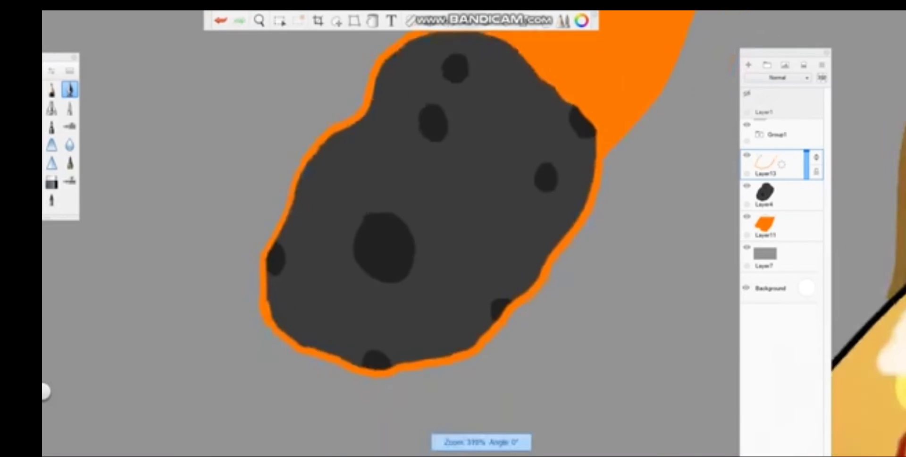
{"action": "left_click_drag", "start_coordinate": [228, 350], "coordinate": [333, 266]}
{"action": "left_click_drag", "start_coordinate": [271, 396], "coordinate": [431, 229]}
{"action": "left_click_drag", "start_coordinate": [330, 417], "coordinate": [493, 235]}
{"action": "key", "text": "ctrl+z"}
{"action": "key", "text": "ctrl+z"}
{"action": "key", "text": "ctrl+z"}
{"action": "left_click_drag", "start_coordinate": [228, 343], "coordinate": [353, 223]}
{"action": "left_click_drag", "start_coordinate": [267, 384], "coordinate": [475, 192]}
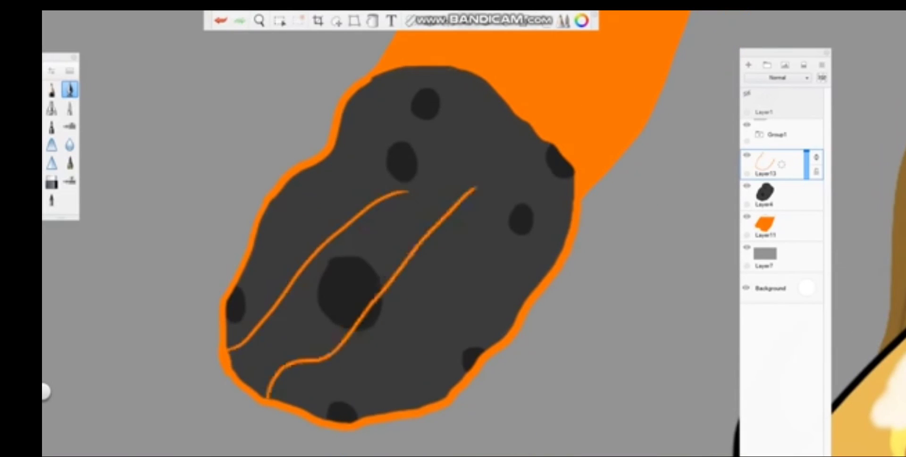
{"action": "key", "text": "ctrl+z"}
{"action": "key", "text": "ctrl+z"}
Step: Draw thin curved orange streaks across the boulder's surface and fade them with the Smear brush
{"action": "left_click_drag", "start_coordinate": [424, 283], "coordinate": [483, 189]}
{"action": "mouse_move", "coordinate": [295, 259]}
{"action": "left_mouse_down"}
{"action": "mouse_move", "coordinate": [441, 134]}
{"action": "mouse_move", "coordinate": [295, 260]}
{"action": "left_mouse_up"}
{"action": "left_click", "coordinate": [70, 89]}
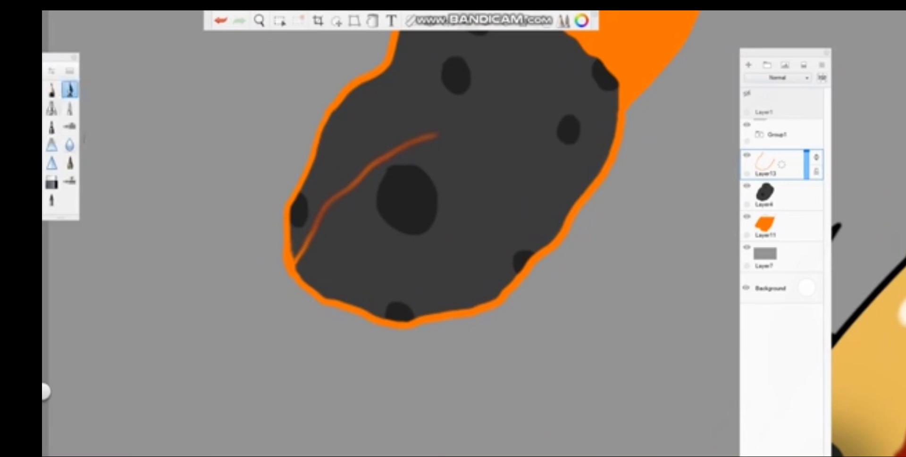
{"action": "left_click_drag", "start_coordinate": [321, 293], "coordinate": [453, 179]}
{"action": "left_click_drag", "start_coordinate": [401, 318], "coordinate": [557, 139]}
{"action": "mouse_move", "coordinate": [318, 144]}
{"action": "left_mouse_down"}
{"action": "mouse_move", "coordinate": [472, 61]}
{"action": "mouse_move", "coordinate": [318, 144]}
{"action": "left_mouse_up"}
{"action": "left_click", "coordinate": [52, 144]}
{"action": "left_click_drag", "start_coordinate": [575, 61], "coordinate": [526, 97]}
{"action": "left_click_drag", "start_coordinate": [557, 139], "coordinate": [401, 318]}
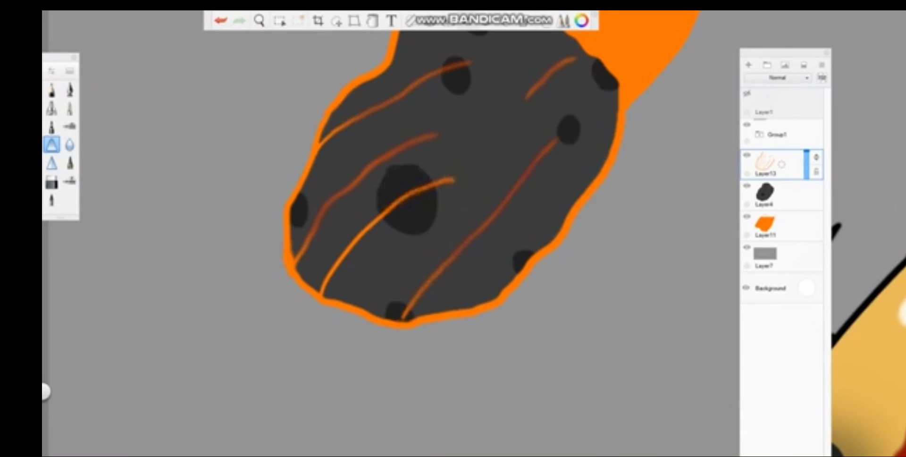
Step: Create a new layer group, put the streak, boulder and fire trail layers into it, and select Layer11
{"action": "scroll", "coordinate": [453, 189], "scroll_direction": "down", "scroll_amount": 2}
{"action": "key", "text": "ctrl+g"}
{"action": "mouse_move", "coordinate": [774, 162]}
{"action": "left_mouse_down"}
{"action": "mouse_move", "coordinate": [773, 208]}
{"action": "mouse_move", "coordinate": [770, 191]}
{"action": "left_mouse_up"}
{"action": "left_click", "coordinate": [769, 255]}
{"action": "scroll", "coordinate": [598, 183], "scroll_direction": "down", "scroll_amount": 2}
{"action": "scroll", "coordinate": [598, 182], "scroll_direction": "down", "scroll_amount": 2}
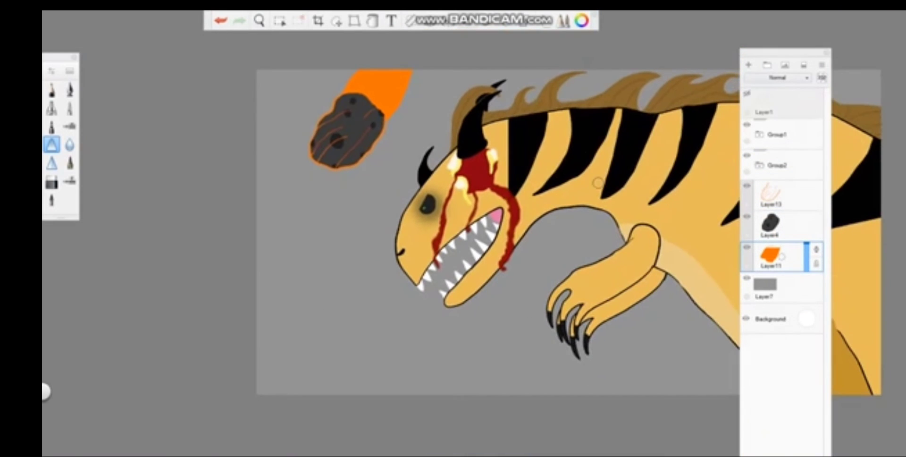
Step: On Layer4, sample the boulder's dark grey and draw two small filled oval rocks, one on each side of the fire trail
{"action": "key", "text": "ctrl+l"}
{"action": "key", "text": "ctrl+i"}
{"action": "key", "text": "ctrl+l"}
{"action": "left_click", "coordinate": [770, 224]}
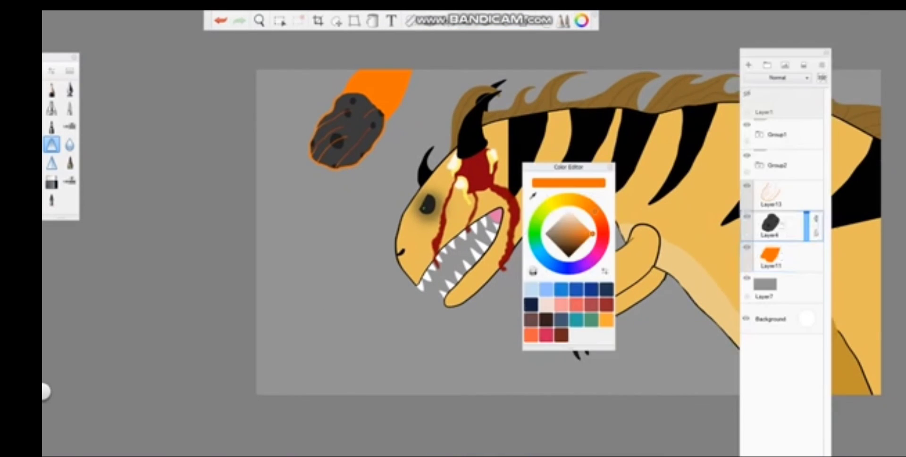
{"action": "key", "text": "b"}
{"action": "left_click", "coordinate": [363, 109], "text": "alt"}
{"action": "scroll", "coordinate": [376, 84], "scroll_direction": "up", "scroll_amount": 3}
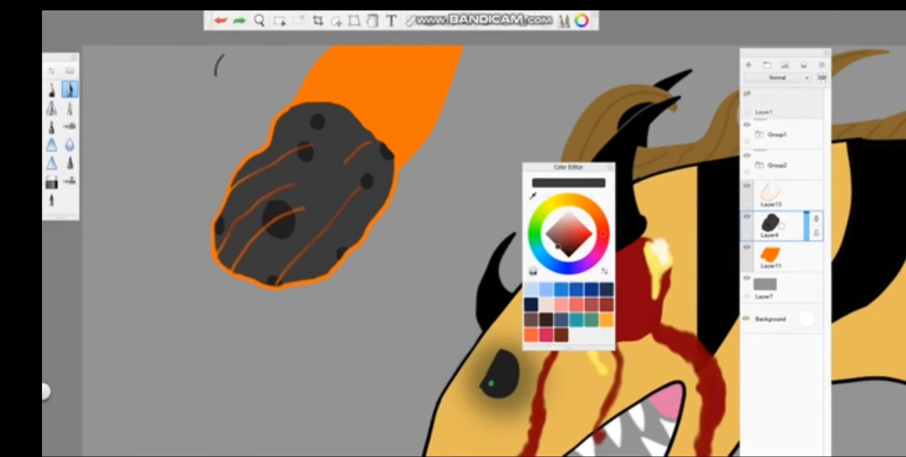
{"action": "left_click_drag", "start_coordinate": [216, 71], "coordinate": [226, 57]}
{"action": "mouse_move", "coordinate": [504, 61]}
{"action": "left_mouse_down"}
{"action": "mouse_move", "coordinate": [498, 90]}
{"action": "mouse_move", "coordinate": [504, 62]}
{"action": "left_mouse_up"}
{"action": "scroll", "coordinate": [226, 149], "scroll_direction": "down", "scroll_amount": 2}
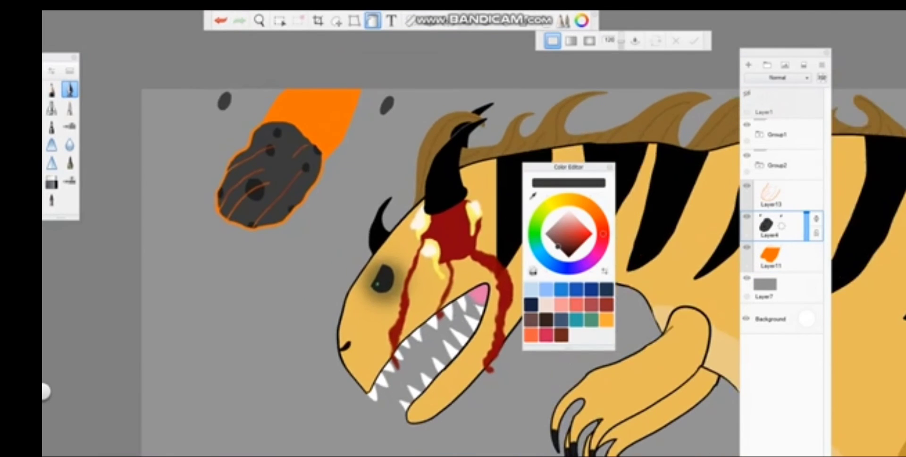
Step: On Layer11, sample the trail's orange and draw a filled fire trail from the left small rock up to the canvas edge
{"action": "left_click", "coordinate": [770, 255]}
{"action": "key", "text": "Escape"}
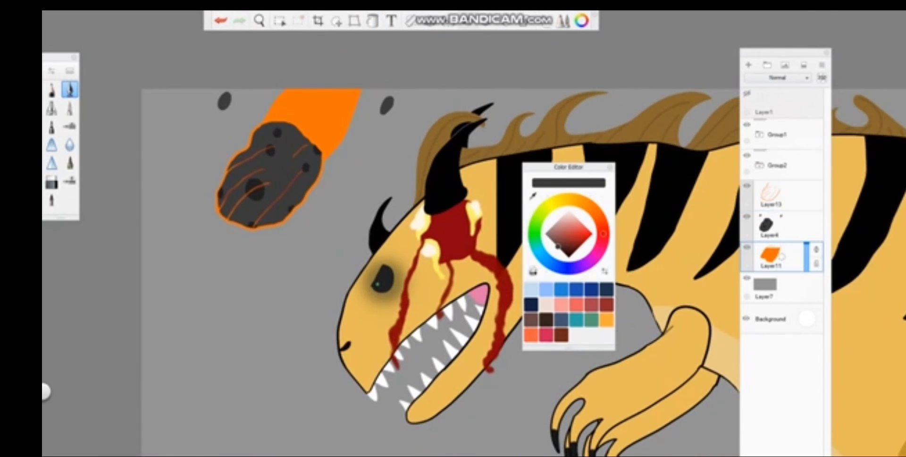
{"action": "left_click", "coordinate": [330, 118], "text": "alt"}
{"action": "scroll", "coordinate": [292, 142], "scroll_direction": "up", "scroll_amount": 3}
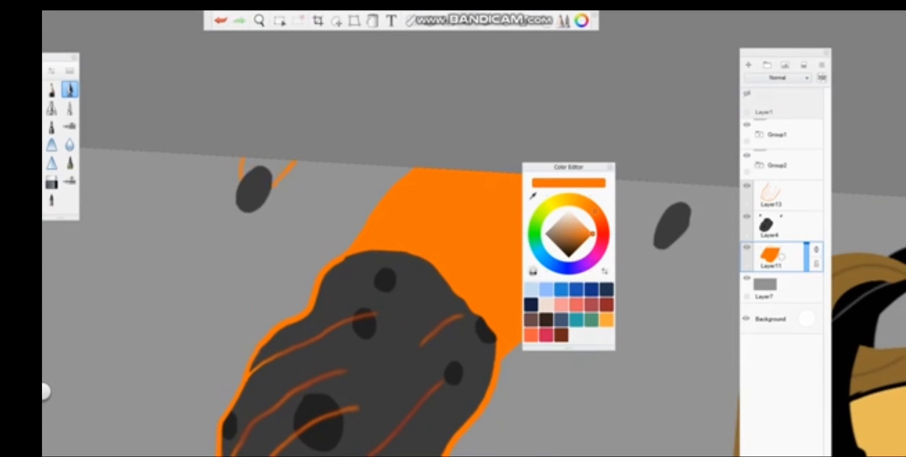
{"action": "key", "text": "f"}
{"action": "left_click", "coordinate": [281, 166]}
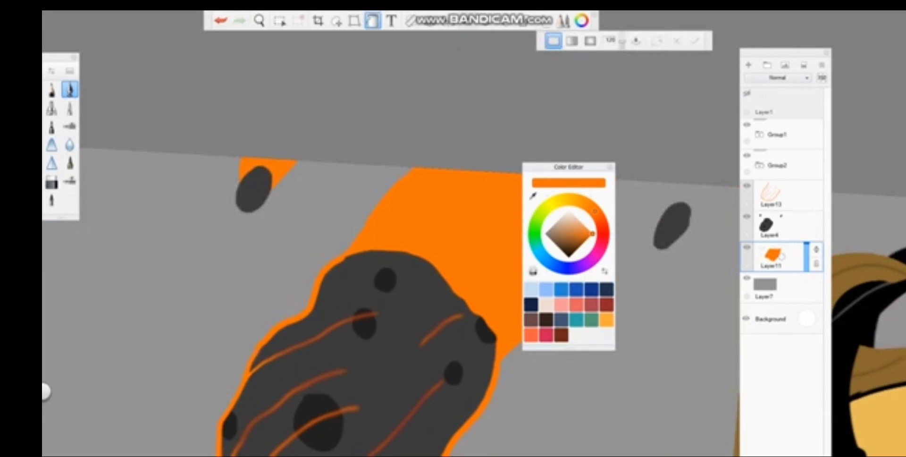
Step: On Layer13, outline the left small rock's lower edge in orange and draw two thin streaks across its surface
{"action": "left_click", "coordinate": [774, 194]}
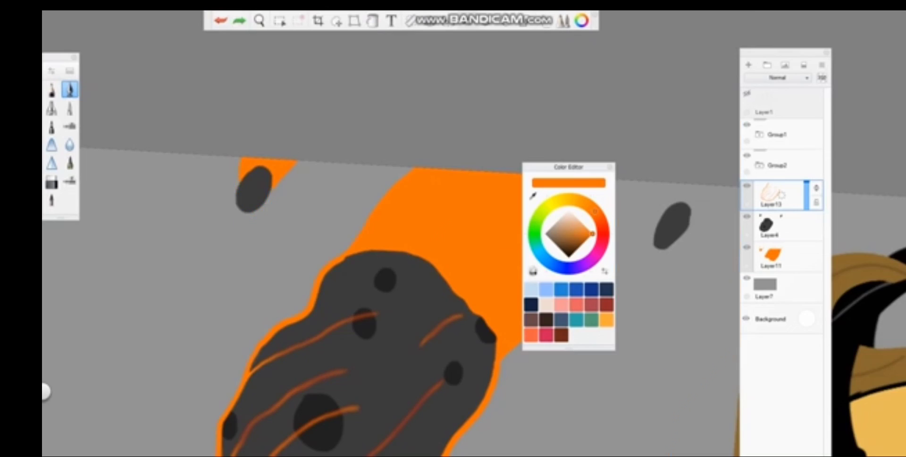
{"action": "scroll", "coordinate": [209, 191], "scroll_direction": "up", "scroll_amount": 3}
{"action": "key", "text": "ctrl+b"}
{"action": "left_click_drag", "start_coordinate": [301, 165], "coordinate": [284, 207]}
{"action": "left_click_drag", "start_coordinate": [323, 179], "coordinate": [300, 215]}
{"action": "key", "text": "ctrl+z"}
{"action": "key", "text": "ctrl+z"}
{"action": "left_click_drag", "start_coordinate": [299, 173], "coordinate": [275, 226]}
{"action": "left_click_drag", "start_coordinate": [314, 187], "coordinate": [290, 232]}
Step: Fade the left small rock's orange streaks with the Smear brush
{"action": "key", "text": "ctrl+b"}
{"action": "key", "text": "ctrl+b"}
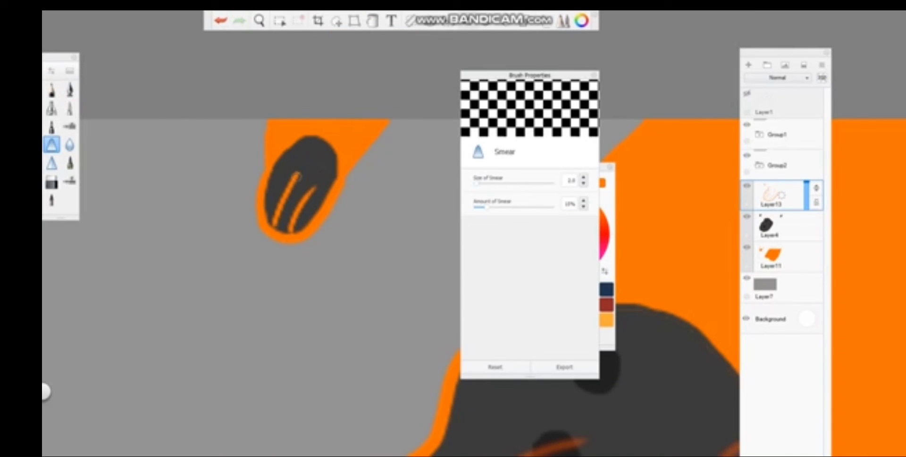
{"action": "left_click_drag", "start_coordinate": [302, 175], "coordinate": [288, 226]}
{"action": "scroll", "coordinate": [292, 198], "scroll_direction": "up", "scroll_amount": 3}
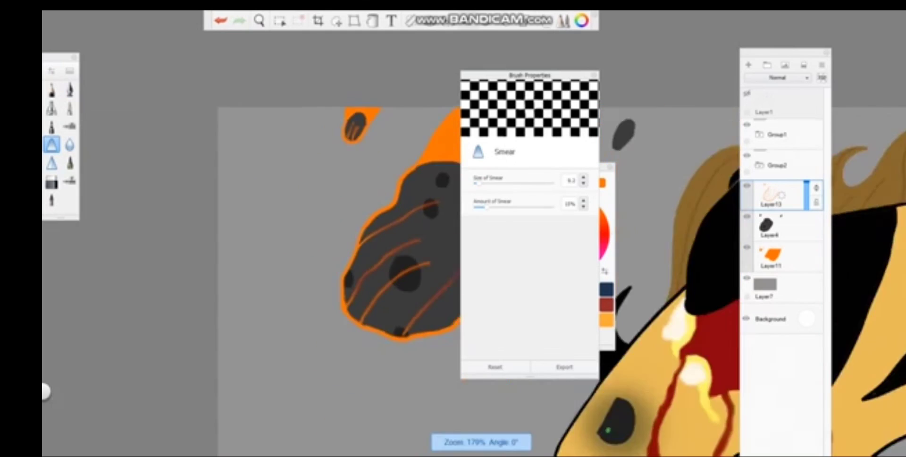
Step: On Layer11, draw a filled orange fire trail from the right small rock up to the canvas edge
{"action": "left_click", "coordinate": [70, 89]}
{"action": "key", "text": "ctrl+b"}
{"action": "left_click", "coordinate": [774, 257]}
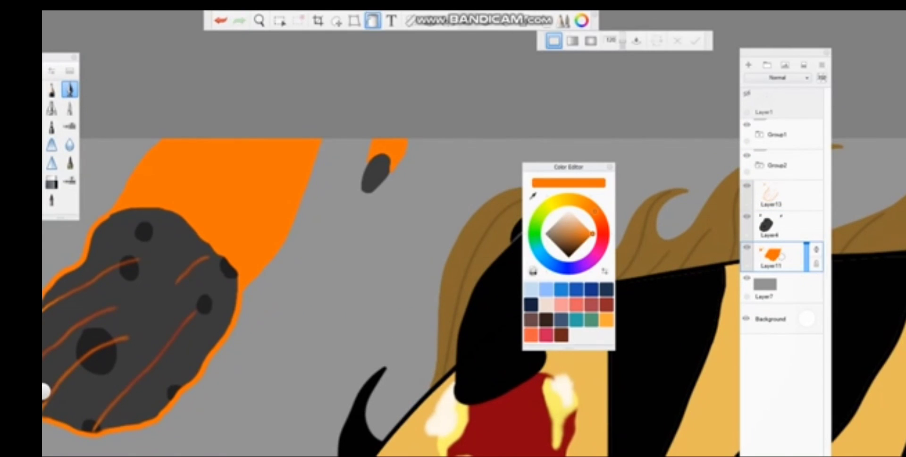
Step: On Layer13, outline the right small rock in orange, add thin streaks across it and fade them with the Smear brush
{"action": "left_click", "coordinate": [773, 195]}
{"action": "scroll", "coordinate": [401, 156], "scroll_direction": "up", "scroll_amount": 5}
{"action": "left_click_drag", "start_coordinate": [289, 163], "coordinate": [361, 187]}
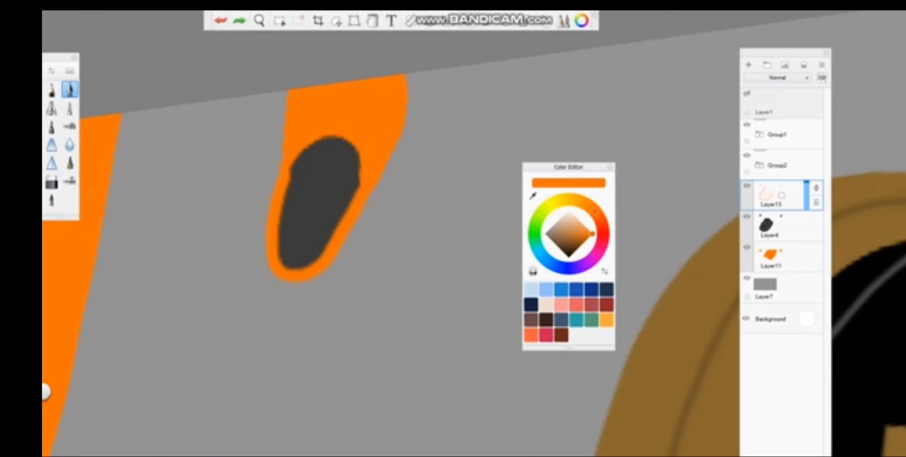
{"action": "left_click_drag", "start_coordinate": [326, 163], "coordinate": [297, 246]}
{"action": "left_click", "coordinate": [51, 144]}
{"action": "scroll", "coordinate": [317, 171], "scroll_direction": "down", "scroll_amount": 4}
{"action": "scroll", "coordinate": [317, 171], "scroll_direction": "down", "scroll_amount": 3}
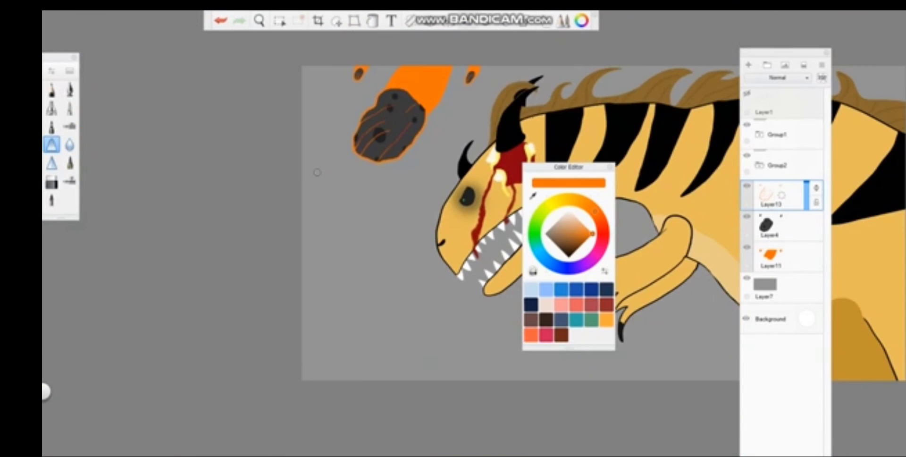
Step: On Layer11, paint a yellow glow along the boulder's upper edge where it meets the fire trail
{"action": "left_click", "coordinate": [774, 257]}
{"action": "scroll", "coordinate": [293, 213], "scroll_direction": "up", "scroll_amount": 5}
{"action": "left_click", "coordinate": [70, 89]}
{"action": "left_click", "coordinate": [564, 200]}
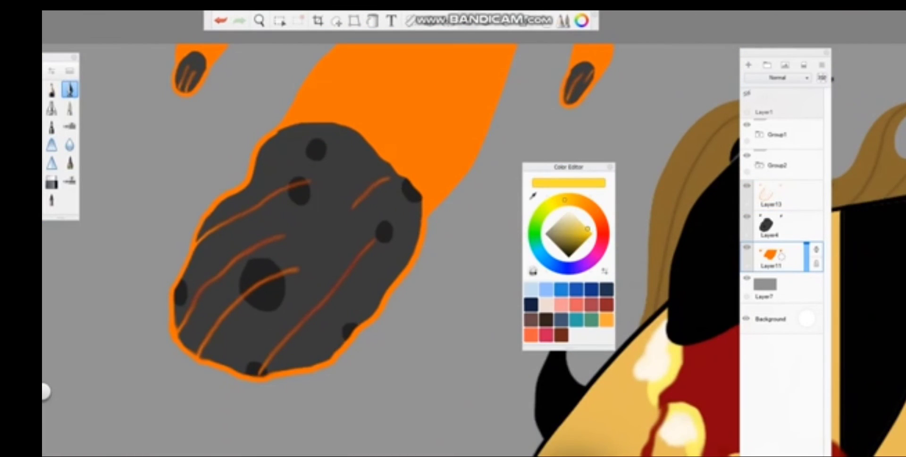
{"action": "left_click_drag", "start_coordinate": [318, 87], "coordinate": [485, 60]}
{"action": "left_click_drag", "start_coordinate": [436, 113], "coordinate": [484, 102]}
{"action": "left_click_drag", "start_coordinate": [344, 142], "coordinate": [497, 106]}
{"action": "key", "text": "ctrl+z"}
{"action": "left_click_drag", "start_coordinate": [287, 126], "coordinate": [422, 201]}
{"action": "scroll", "coordinate": [452, 236], "scroll_direction": "down", "scroll_amount": 5}
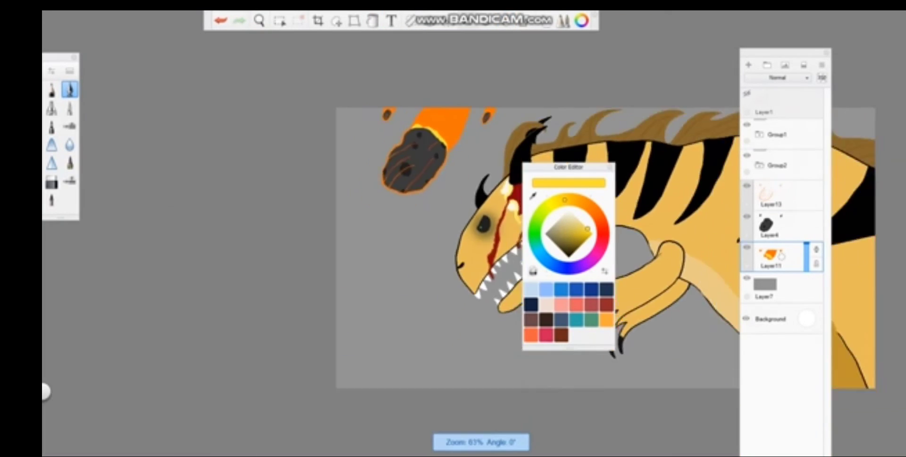
Step: On a new layer above Layer7, outline rolling ground across the lower part of the canvas in green and fill it
{"action": "left_click_drag", "start_coordinate": [781, 255], "coordinate": [779, 165]}
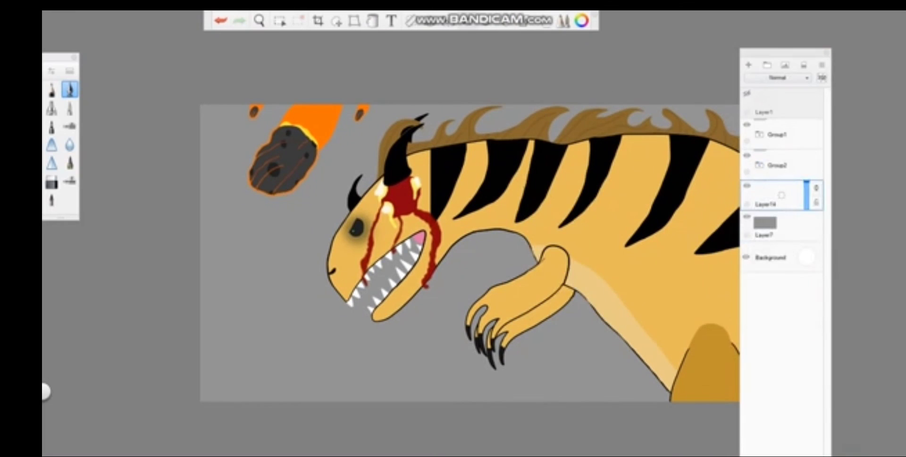
{"action": "key", "text": "ctrl+l"}
{"action": "key", "text": "ctrl+i"}
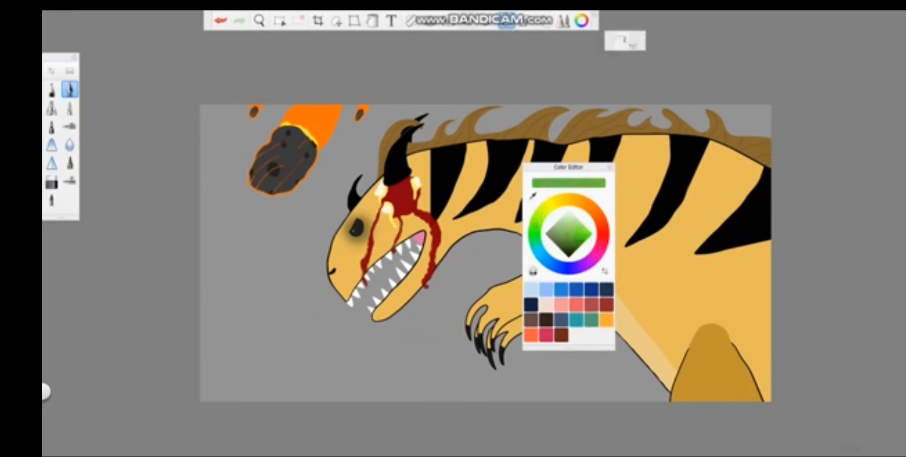
{"action": "left_click", "coordinate": [330, 373]}
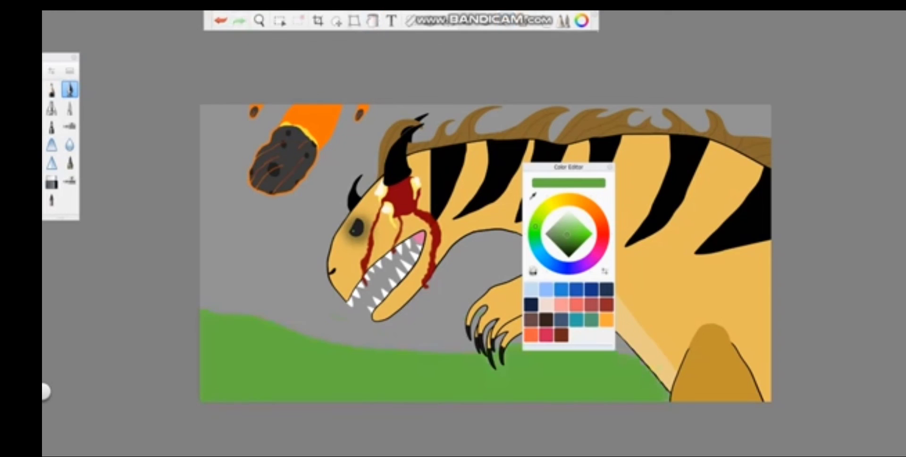
{"action": "key", "text": "ctrl+i"}
{"action": "key", "text": "ctrl+l"}
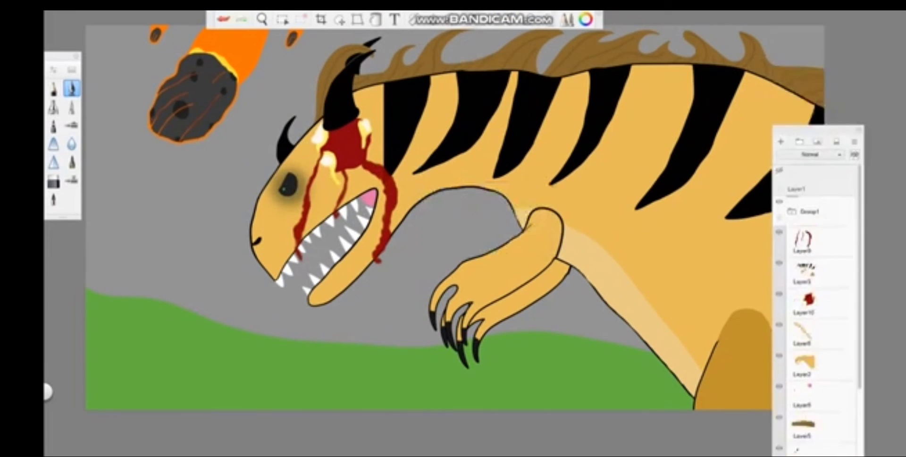
Step: Remove Layer15 and merge the meteor layers of Group2 into a single layer
{"action": "left_click", "coordinate": [797, 170]}
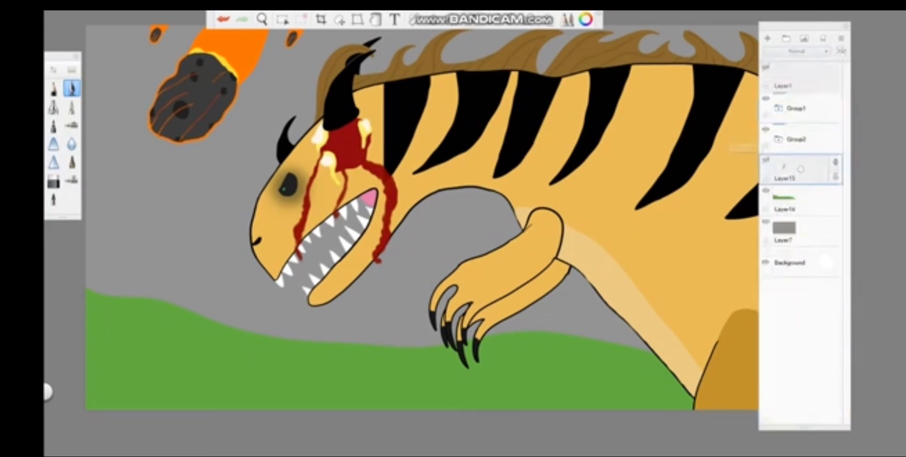
{"action": "key", "text": "ctrl+e"}
{"action": "key", "text": "Home"}
{"action": "left_click", "coordinate": [765, 190]}
{"action": "left_click", "coordinate": [766, 190]}
{"action": "left_click", "coordinate": [765, 128]}
{"action": "left_click", "coordinate": [765, 128]}
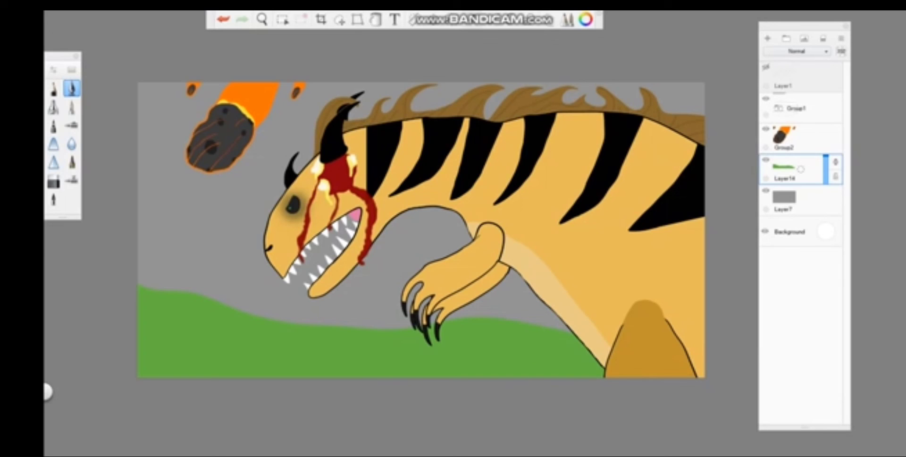
Step: Add a new layer beneath the green ground layer, delete the grey Layer7, and fill the new layer with sky blue
{"action": "key", "text": "ctrl+l"}
{"action": "key", "text": "ctrl+l"}
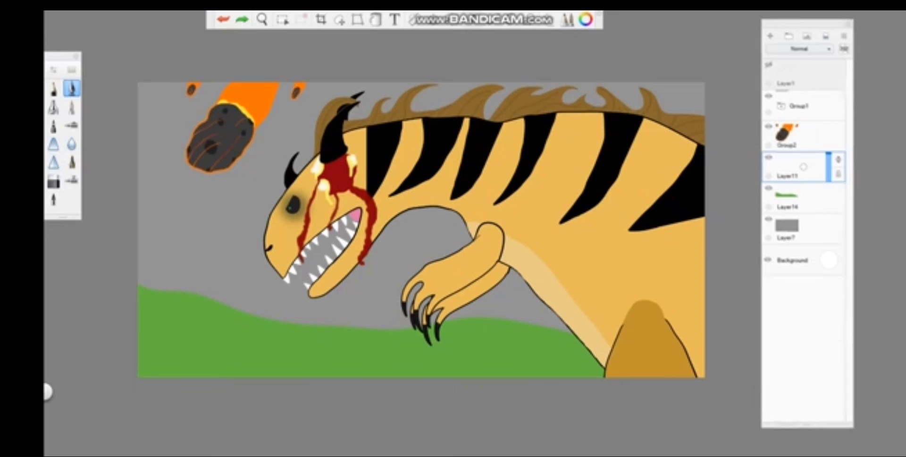
{"action": "left_click_drag", "start_coordinate": [780, 229], "coordinate": [764, 230]}
{"action": "left_click_drag", "start_coordinate": [797, 168], "coordinate": [797, 207]}
{"action": "key", "text": "ctrl+i"}
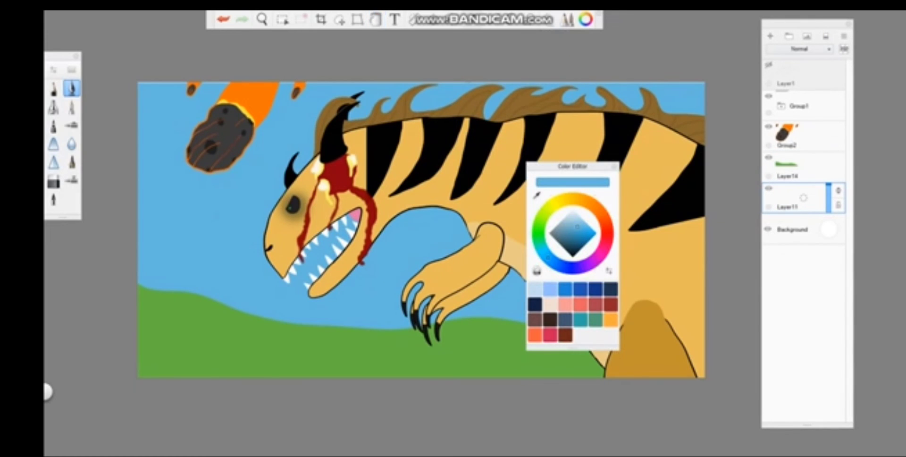
{"action": "key", "text": "ctrl+i"}
Step: On a new layer above the sky, draw the brown outlines of three overlapping mountains rising behind the ground's left part
{"action": "key", "text": "ctrl+b"}
{"action": "key", "text": "ctrl+b"}
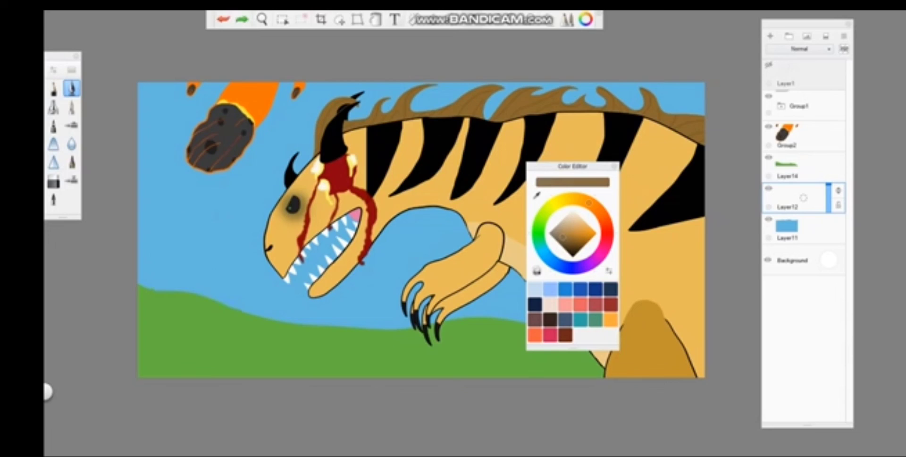
{"action": "mouse_move", "coordinate": [142, 291]}
{"action": "left_mouse_down"}
{"action": "mouse_move", "coordinate": [261, 283]}
{"action": "mouse_move", "coordinate": [281, 319]}
{"action": "left_mouse_up"}
{"action": "left_click_drag", "start_coordinate": [189, 248], "coordinate": [227, 244]}
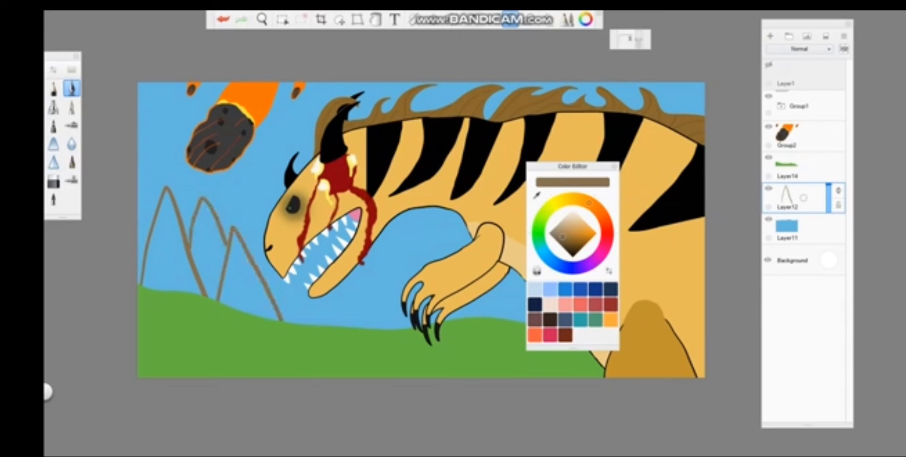
Step: Draw jagged white snow lines below the mountain peaks and fill the tips with white
{"action": "left_click", "coordinate": [572, 209]}
{"action": "key", "text": "ctrl+z"}
{"action": "left_click_drag", "start_coordinate": [154, 218], "coordinate": [176, 213]}
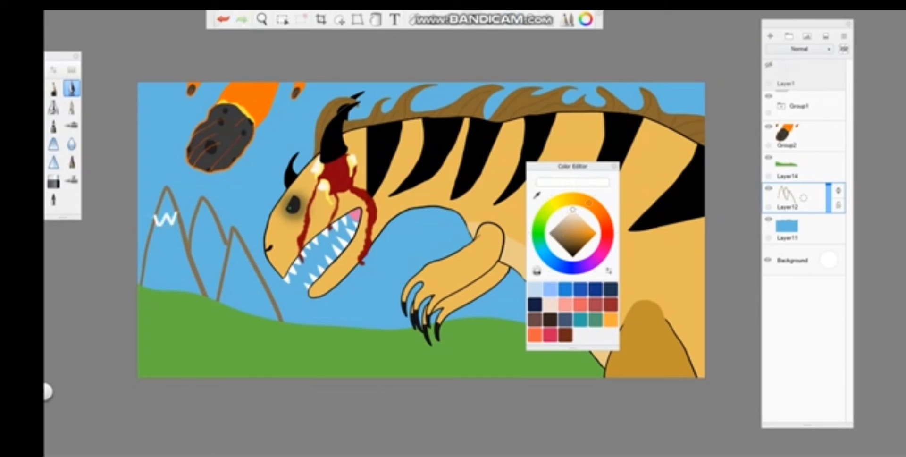
{"action": "left_click", "coordinate": [376, 19]}
{"action": "left_click", "coordinate": [165, 208]}
{"action": "left_click", "coordinate": [204, 211]}
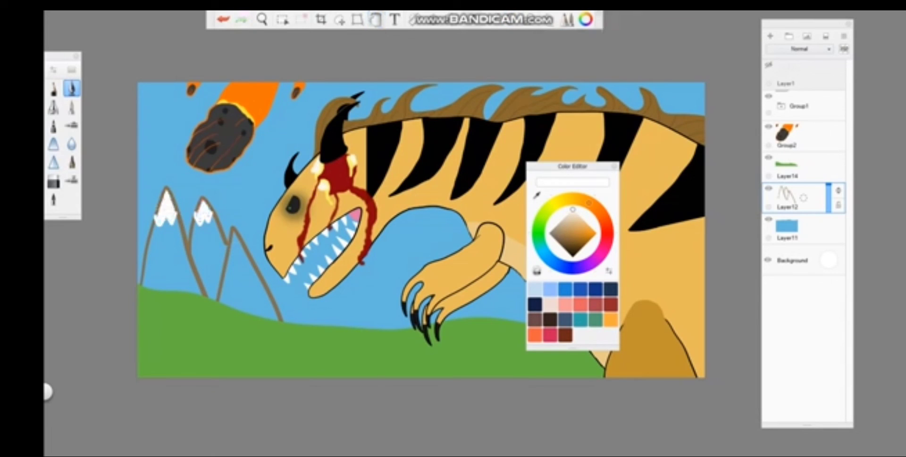
Step: Close the mountain outlines at their bases in brown and fill the mountains with the same brown
{"action": "left_click", "coordinate": [562, 235]}
{"action": "key", "text": "ctrl+z"}
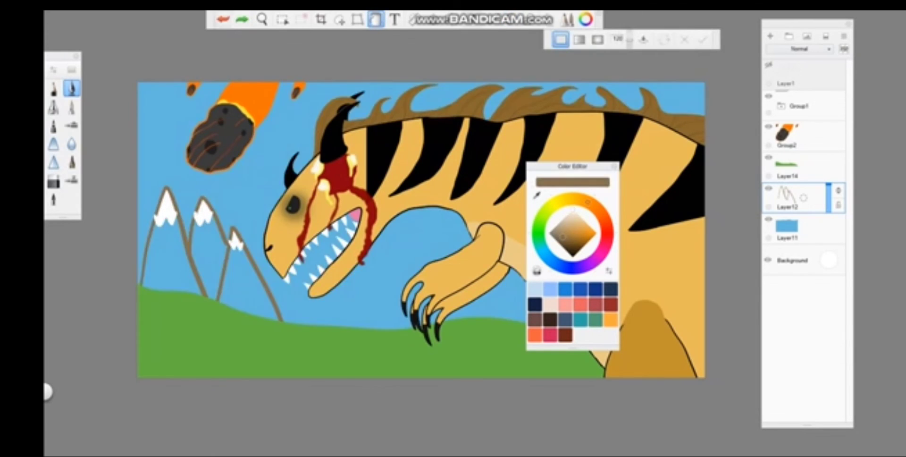
{"action": "left_click_drag", "start_coordinate": [139, 297], "coordinate": [283, 335]}
{"action": "left_click", "coordinate": [376, 18]}
{"action": "left_click", "coordinate": [240, 288]}
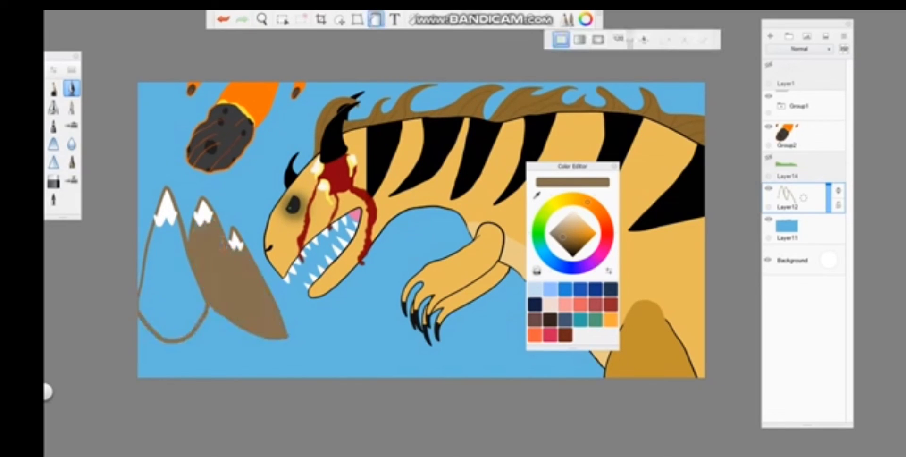
{"action": "left_click", "coordinate": [163, 268]}
Step: Scale the mountains down and move them lower and further left so their bases sit behind the green ground
{"action": "key", "text": "ctrl+i"}
{"action": "left_click", "coordinate": [339, 19]}
{"action": "left_click_drag", "start_coordinate": [278, 321], "coordinate": [234, 311]}
{"action": "left_click_drag", "start_coordinate": [199, 264], "coordinate": [191, 271]}
{"action": "key", "text": "Return"}
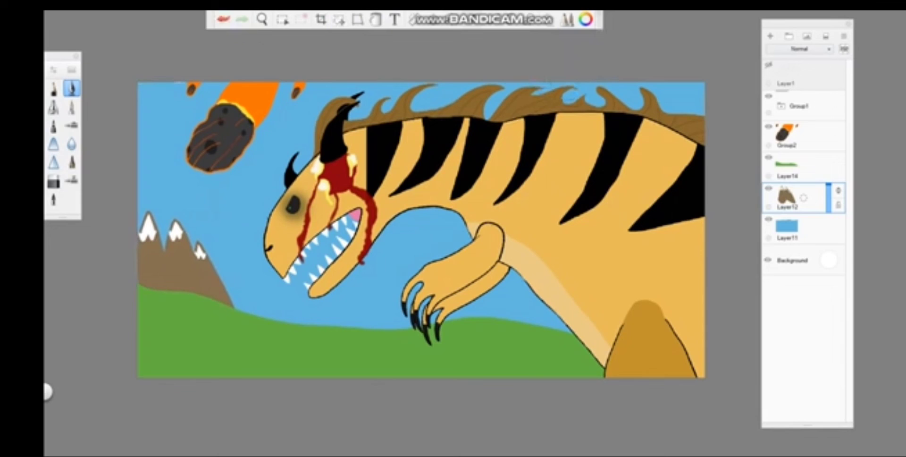
Step: Put the ground, mountain and sky layers into a new layer group with the sky layer selected
{"action": "left_click_drag", "start_coordinate": [803, 197], "coordinate": [797, 166]}
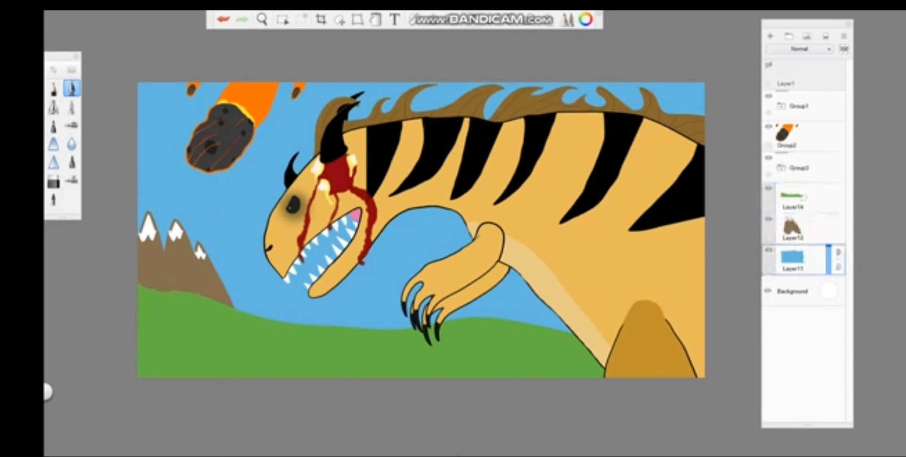
{"action": "key", "text": "ctrl+l"}
Step: Airbrush a dark grey band of smoke across the top of the sky behind the meteor and mane
{"action": "left_click", "coordinate": [54, 107]}
{"action": "key", "text": "ctrl+i"}
{"action": "key", "text": "ctrl+i"}
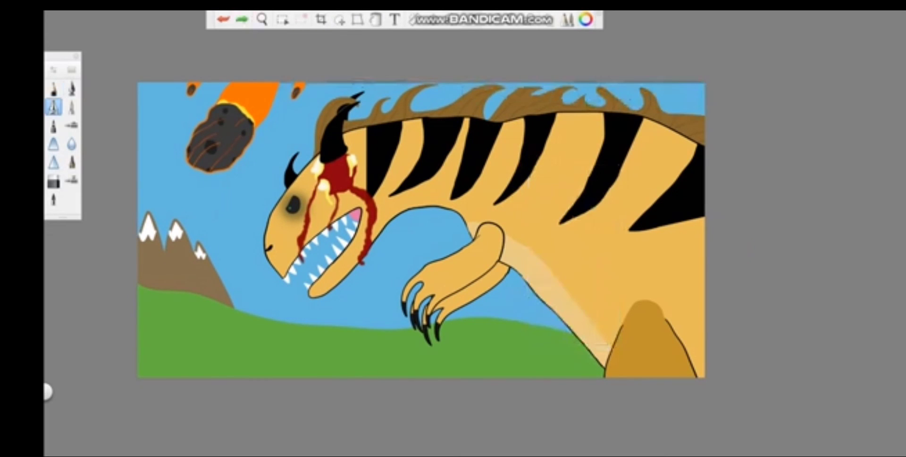
{"action": "key", "text": "ctrl+b"}
{"action": "key", "text": "ctrl+b"}
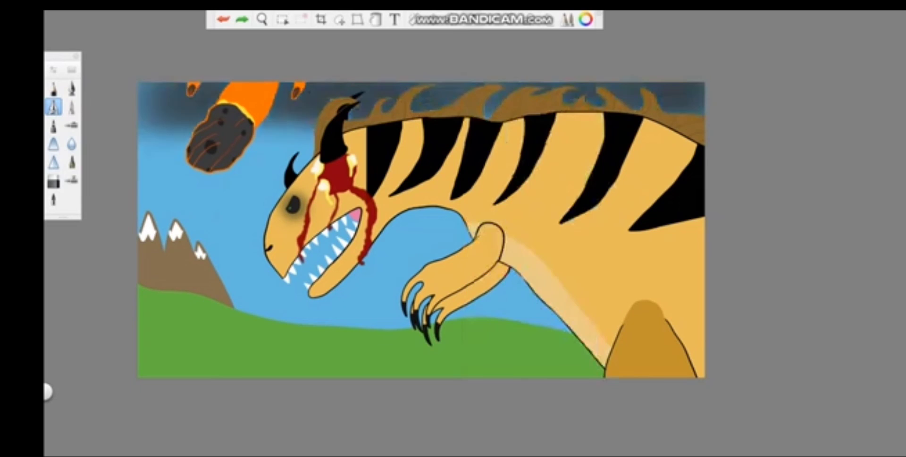
{"action": "key", "text": "ctrl+b"}
{"action": "key", "text": "ctrl+b"}
Step: Extend the soft dark shading down the blue sky around the head and arm toward the ground
{"action": "left_click_drag", "start_coordinate": [264, 128], "coordinate": [425, 231]}
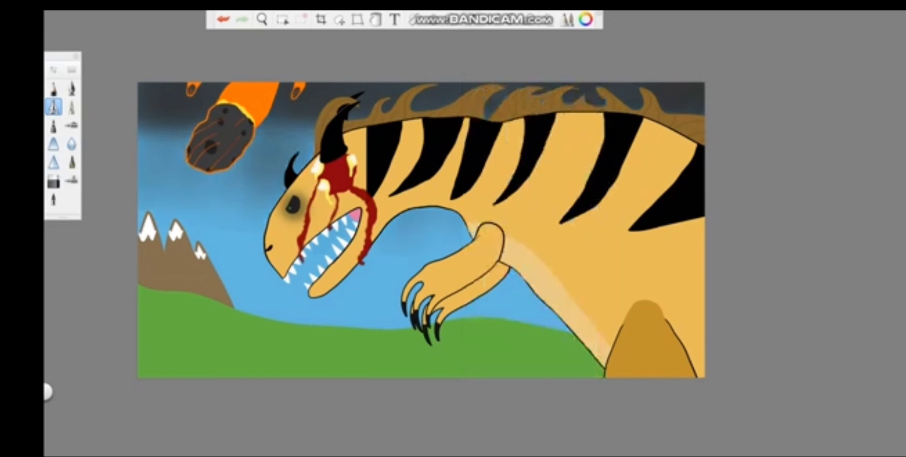
{"action": "left_click_drag", "start_coordinate": [156, 155], "coordinate": [463, 316]}
{"action": "left_click_drag", "start_coordinate": [443, 235], "coordinate": [542, 306]}
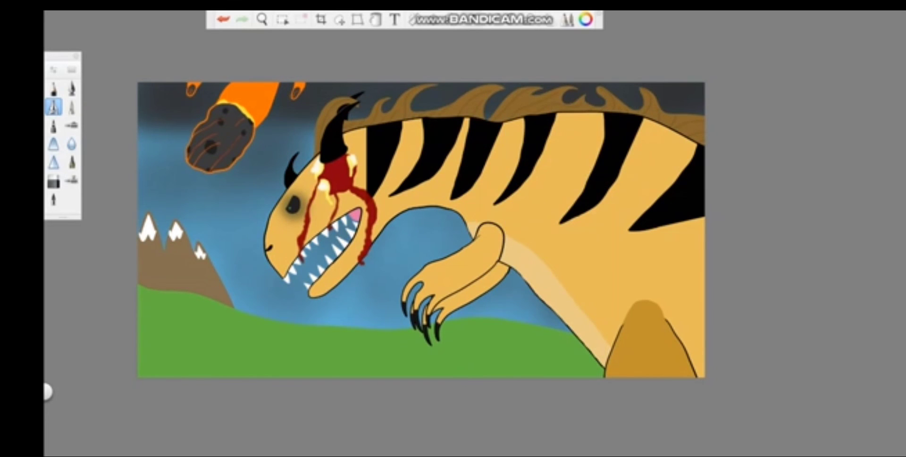
Step: Choose the Speckled brush and scatter fine dark specks across the blue sky around the creature's head and arm
{"action": "left_click", "coordinate": [568, 19]}
{"action": "left_click", "coordinate": [311, 207]}
{"action": "key", "text": "ctrl+b"}
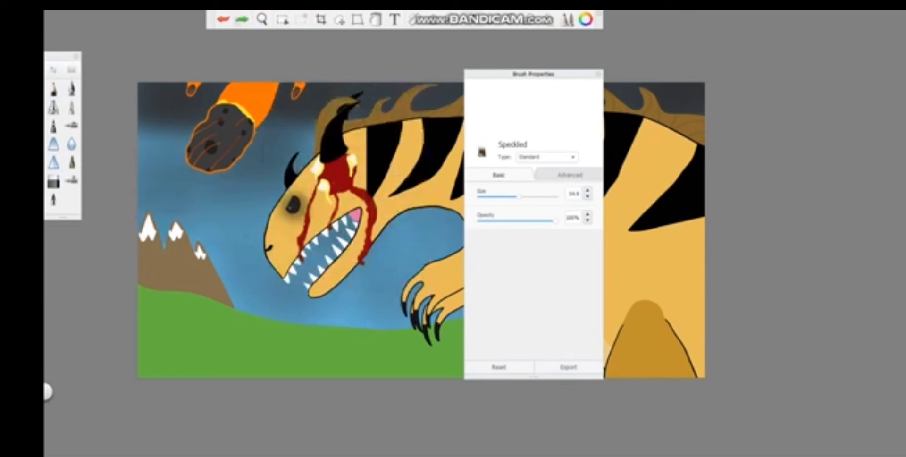
{"action": "left_click_drag", "start_coordinate": [533, 74], "coordinate": [712, 86]}
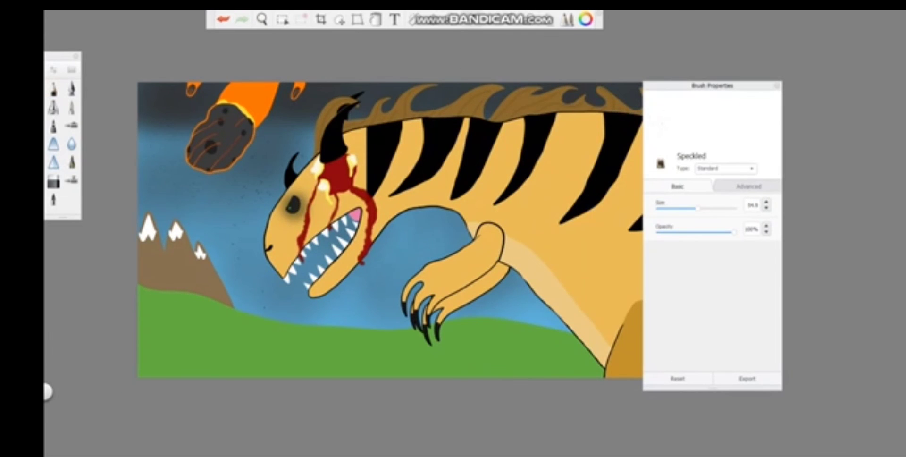
{"action": "key", "text": "ctrl+b"}
{"action": "left_click", "coordinate": [567, 18]}
{"action": "left_click", "coordinate": [311, 207]}
Step: Add a new layer above all others and airbrush soft dark shading over the meteor, mountains, ground and creature's body
{"action": "key", "text": "ctrl+l"}
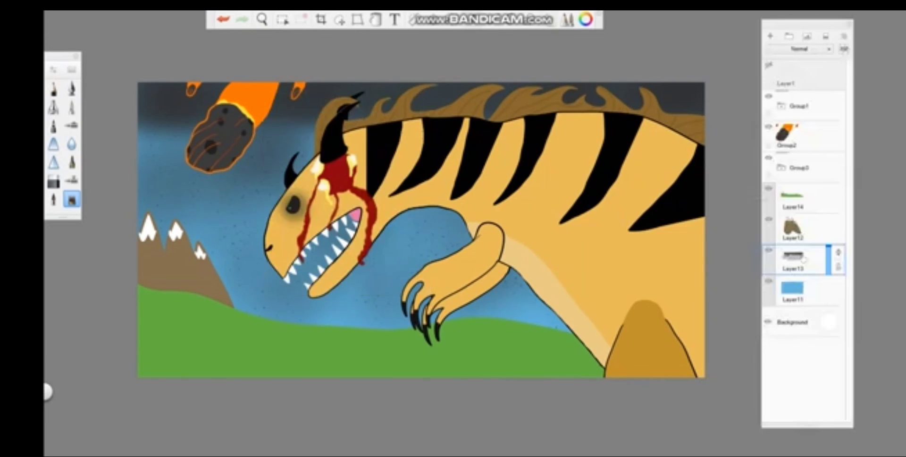
{"action": "key", "text": "ctrl+shift+n"}
{"action": "key", "text": "ctrl+l"}
{"action": "left_click", "coordinate": [53, 107]}
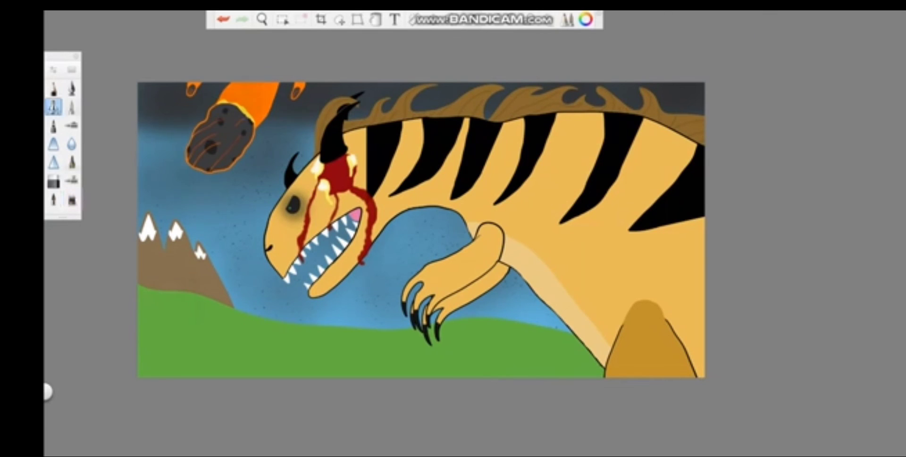
{"action": "left_click_drag", "start_coordinate": [169, 265], "coordinate": [246, 321]}
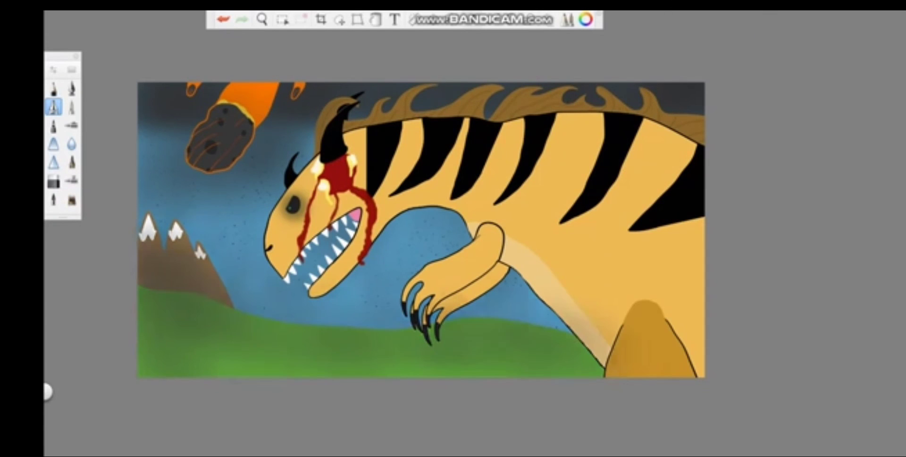
{"action": "left_click_drag", "start_coordinate": [515, 283], "coordinate": [561, 312]}
{"action": "left_click_drag", "start_coordinate": [509, 246], "coordinate": [599, 358]}
{"action": "left_click_drag", "start_coordinate": [264, 189], "coordinate": [311, 246]}
{"action": "left_click_drag", "start_coordinate": [627, 123], "coordinate": [699, 203]}
{"action": "left_click_drag", "start_coordinate": [585, 198], "coordinate": [698, 358]}
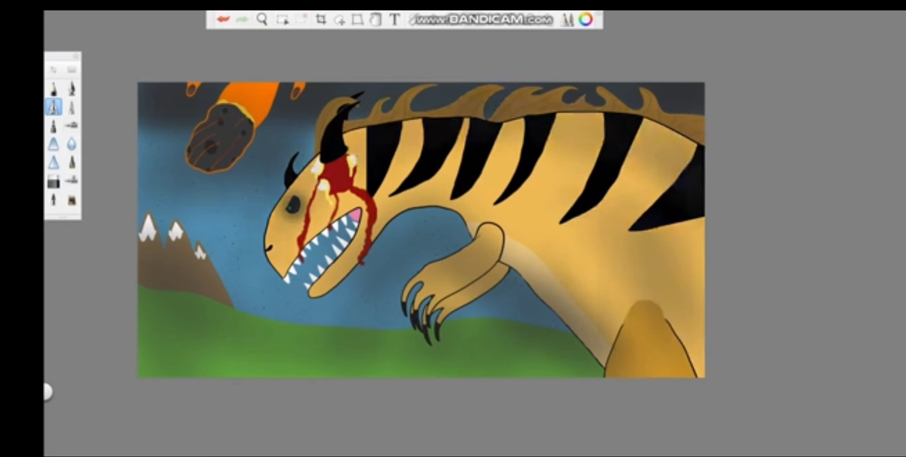
Step: Scatter dark specks over the ground, mountains and creature's body and leg with the Speckled brush on the top layer
{"action": "left_click", "coordinate": [72, 200]}
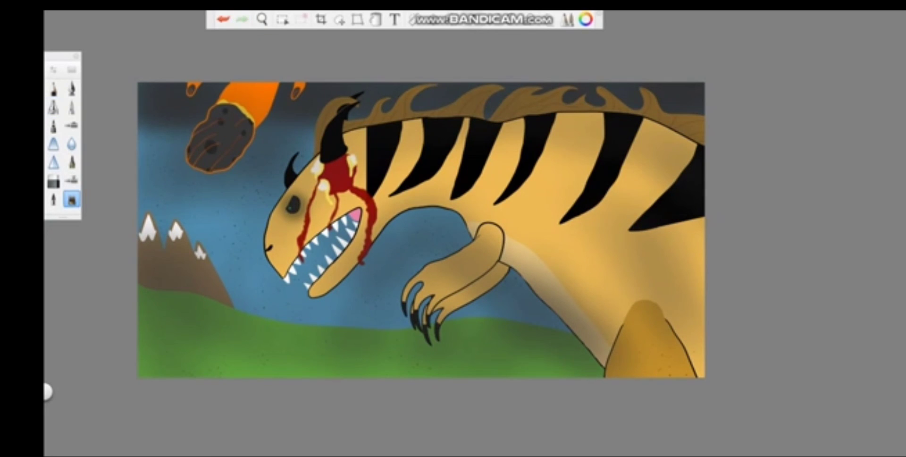
{"action": "key", "text": "ctrl+l"}
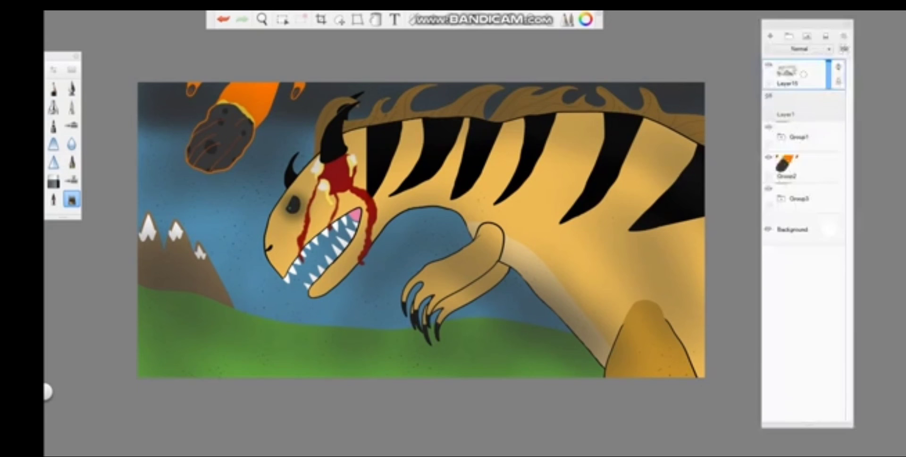
{"action": "key", "text": "ctrl+l"}
{"action": "scroll", "coordinate": [420, 229], "scroll_direction": "up", "scroll_amount": 2}
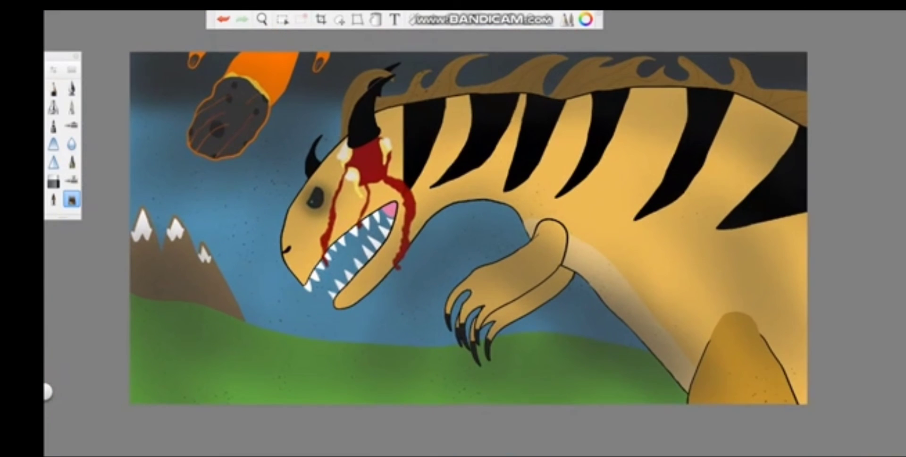
{"action": "key", "text": "ctrl+l"}
{"action": "left_click", "coordinate": [797, 229]}
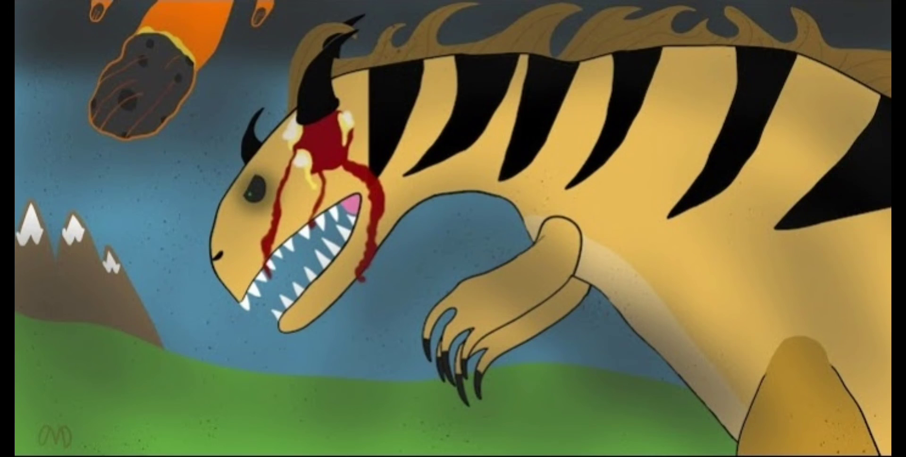